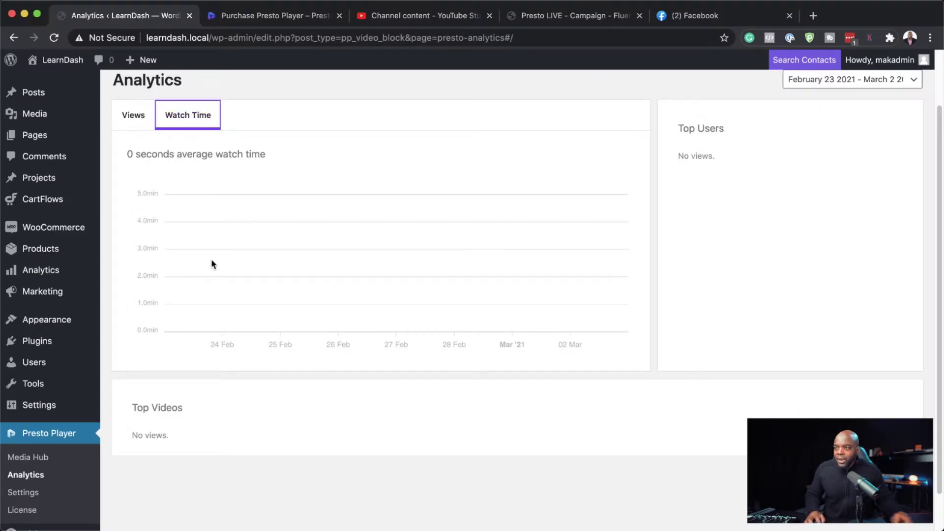
Examine the Presto Player analytics, comparing the Views and Watch Time charts and the Top Users and Top Videos sections.
scroll(359, 333, "down", 2)
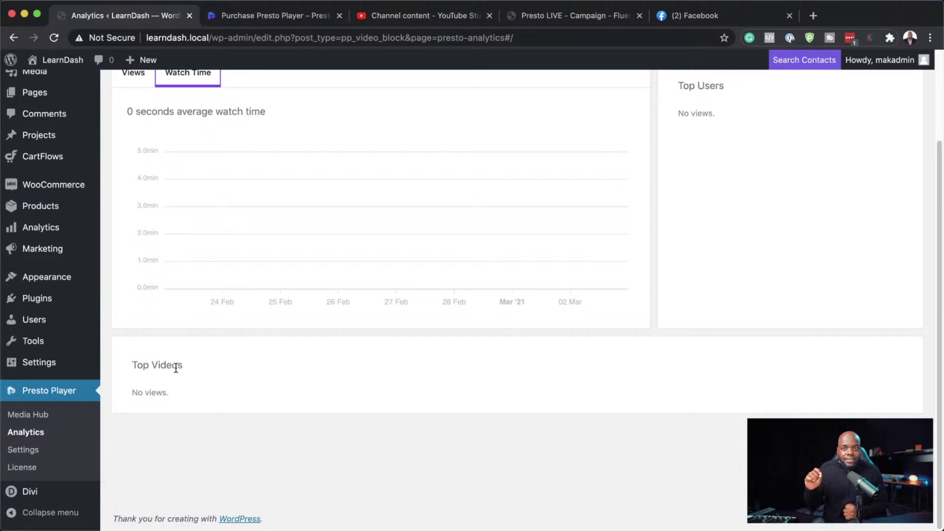
scroll(335, 190, "up", 2)
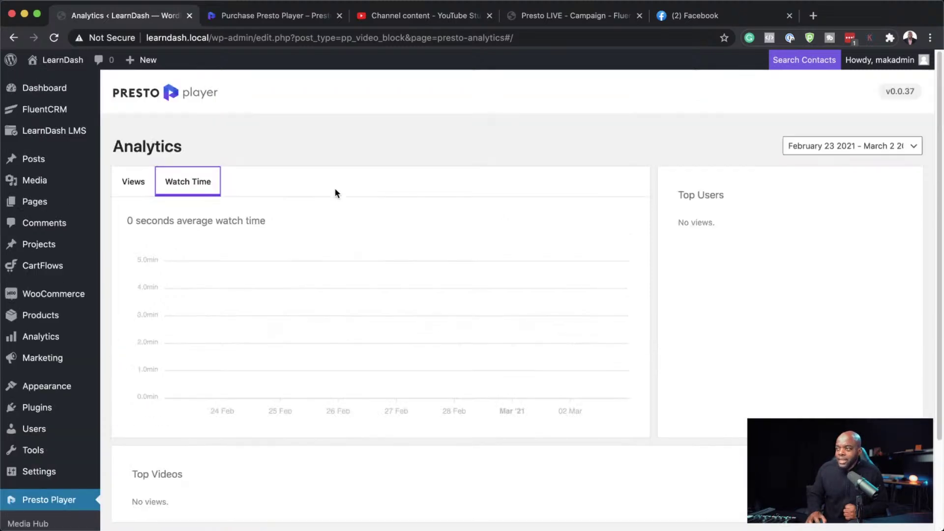
left_click(129, 184)
left_click(191, 193)
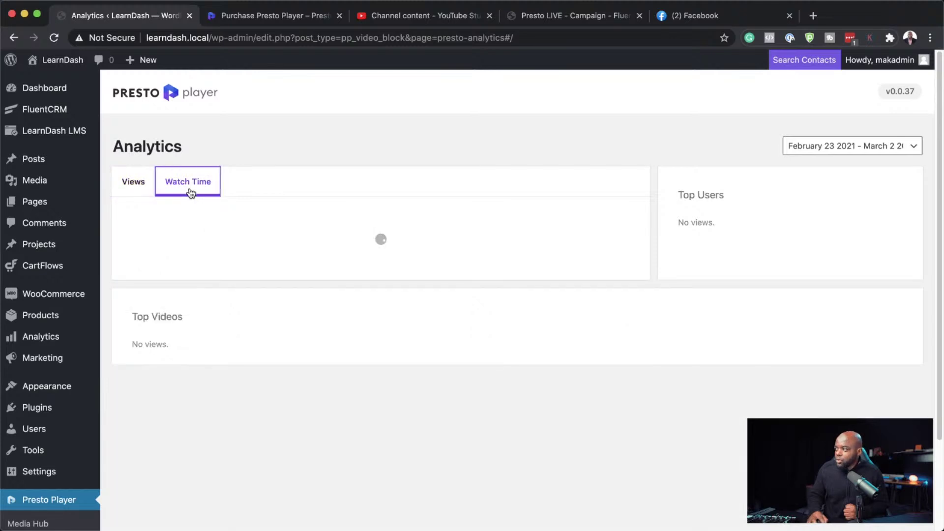
left_click(133, 181)
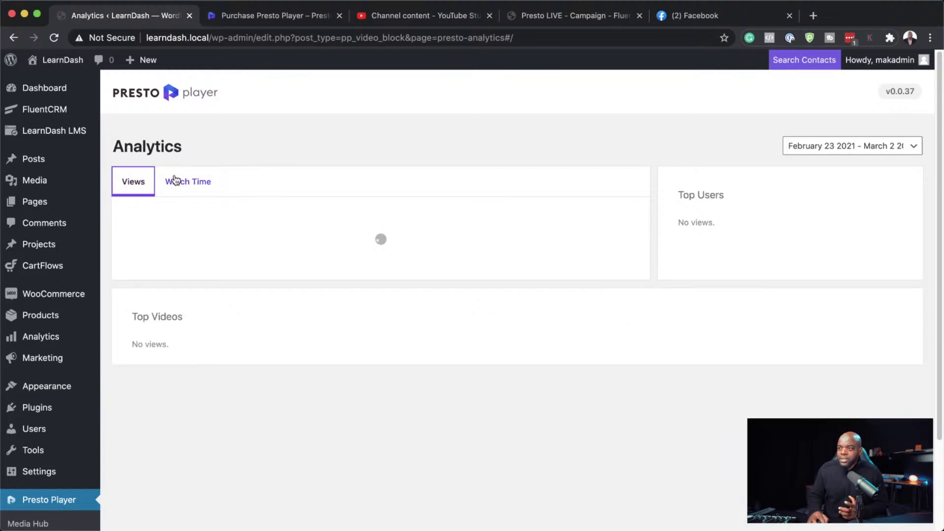
scroll(67, 328, "down", 2)
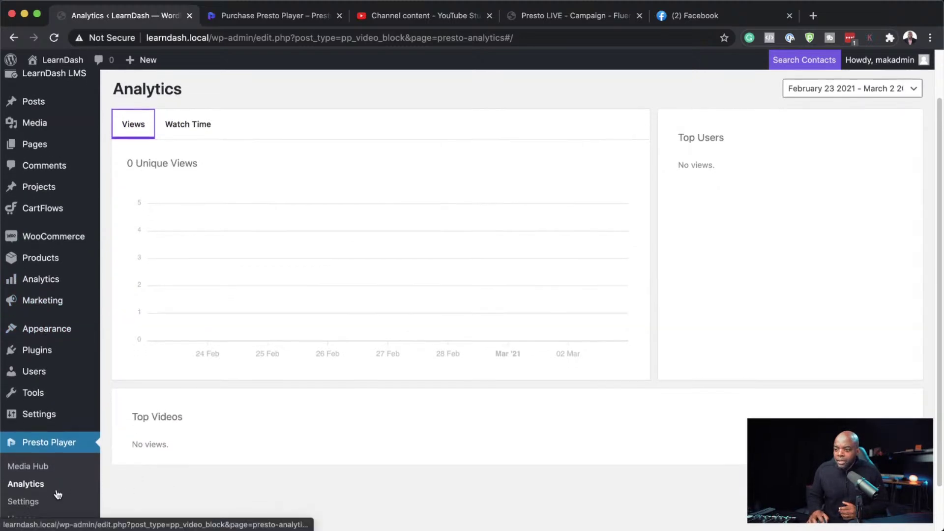
scroll(60, 494, "down", 1)
scroll(102, 435, "up", 3)
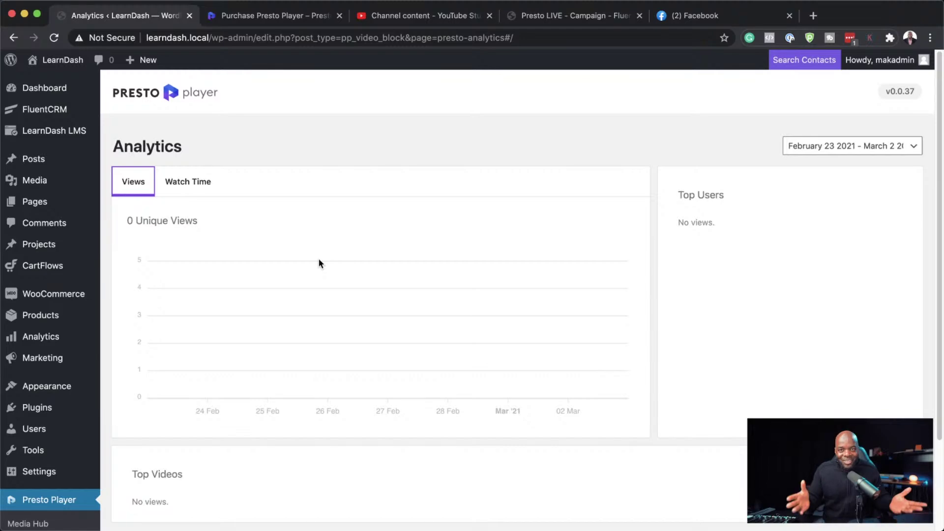
Switch to YouTube Studio and copy the shareable link of the Presto Player review video published on 22 Feb 2021.
left_click(420, 15)
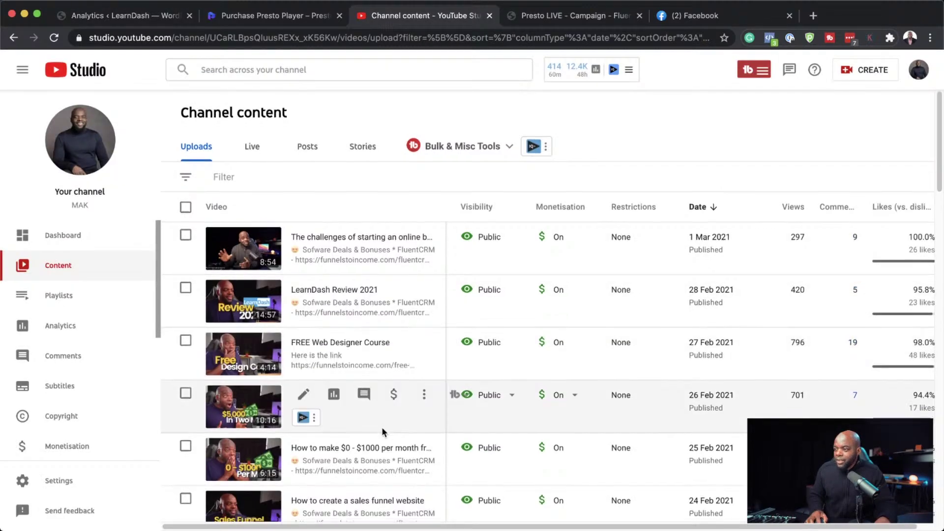
scroll(383, 426, "down", 4)
scroll(383, 427, "down", 1)
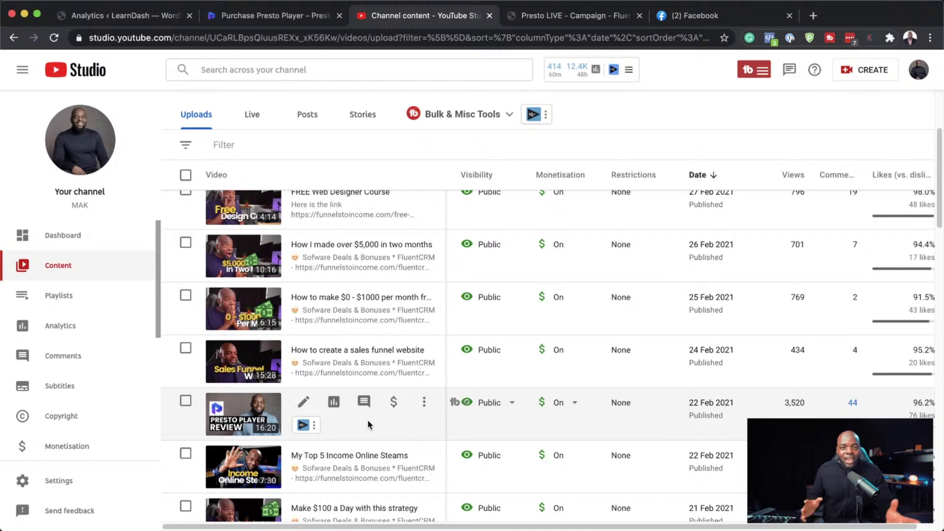
left_click(425, 406)
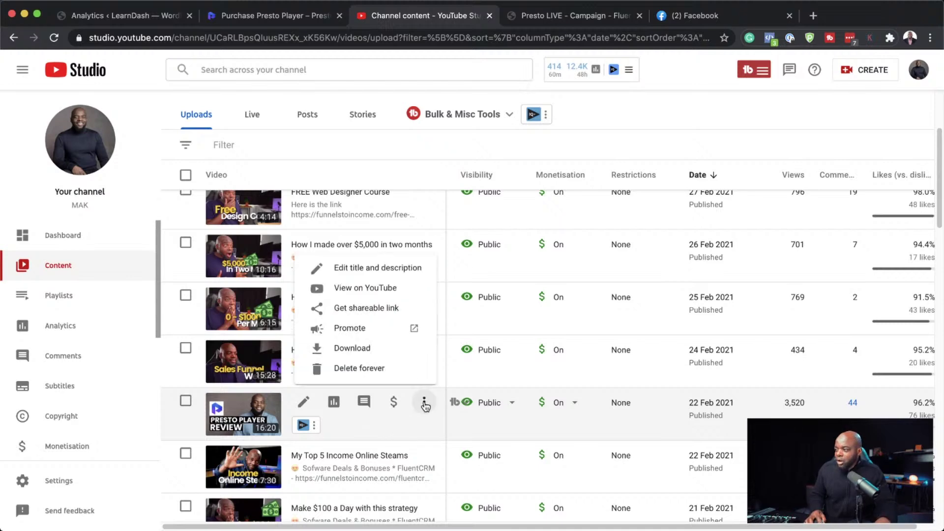
left_click(371, 310)
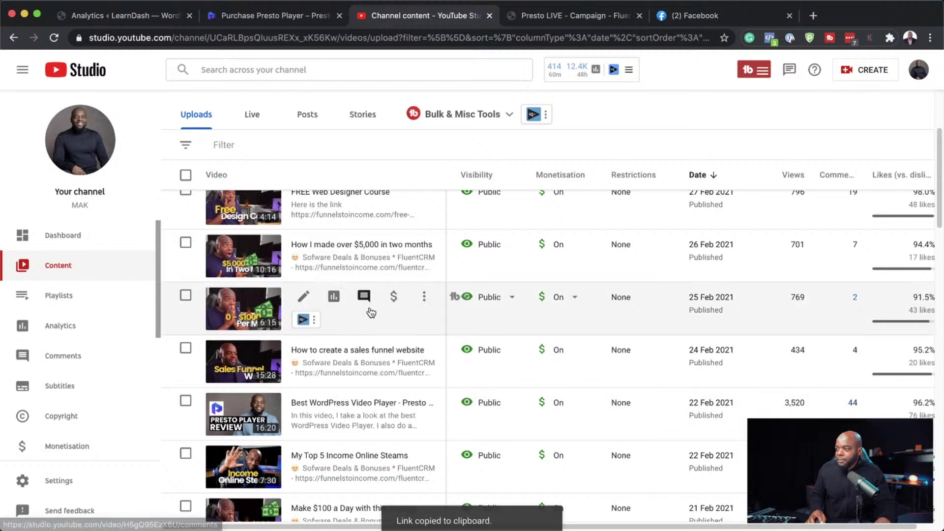
Return to the WordPress admin and create a new page titled "Video two" using the default editor.
left_click(155, 20)
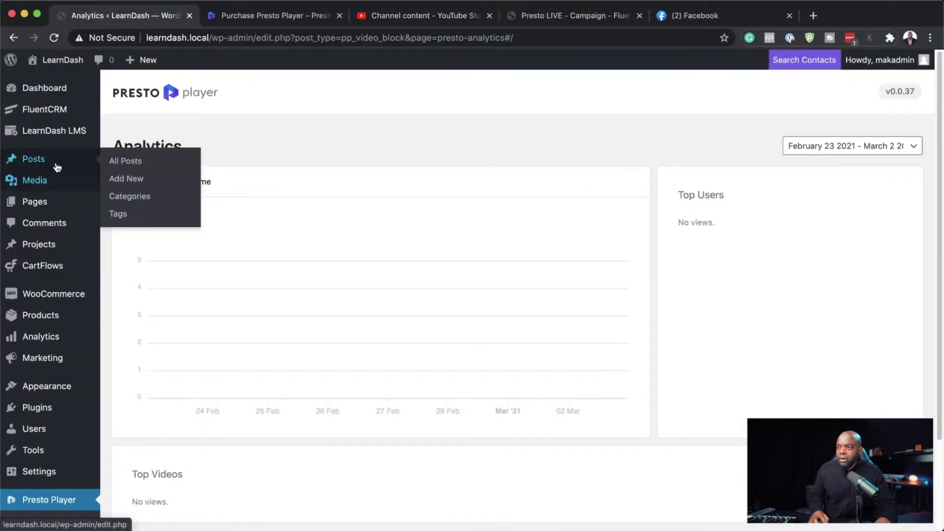
mouse_move(50, 159)
mouse_move(42, 203)
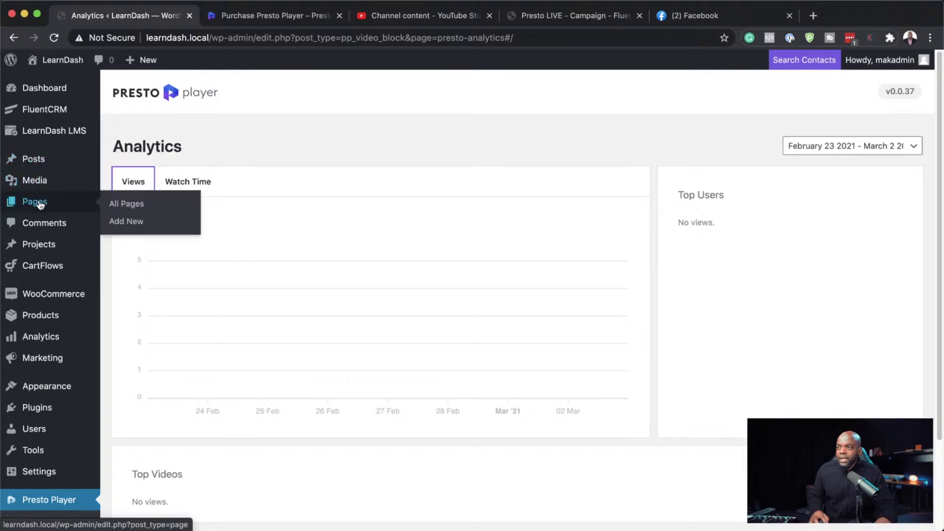
left_click(136, 226)
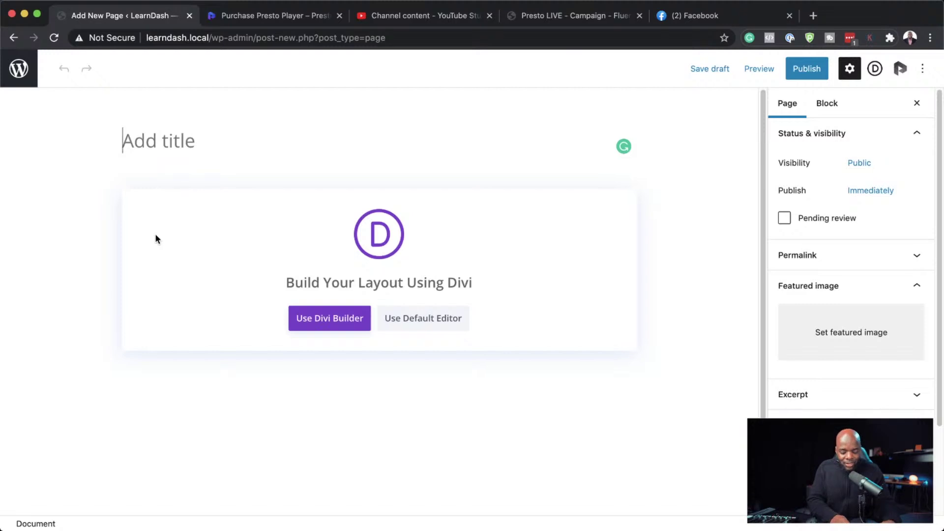
type("Vi")
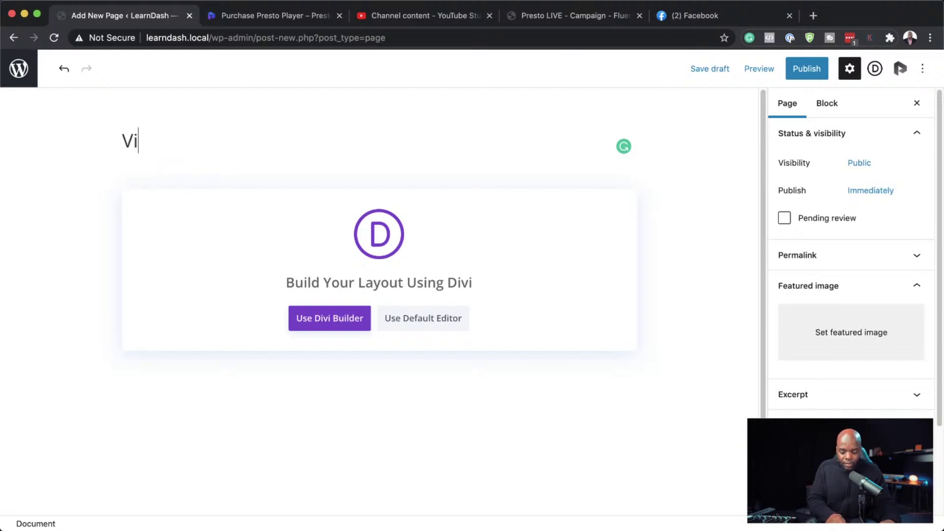
type("deo t")
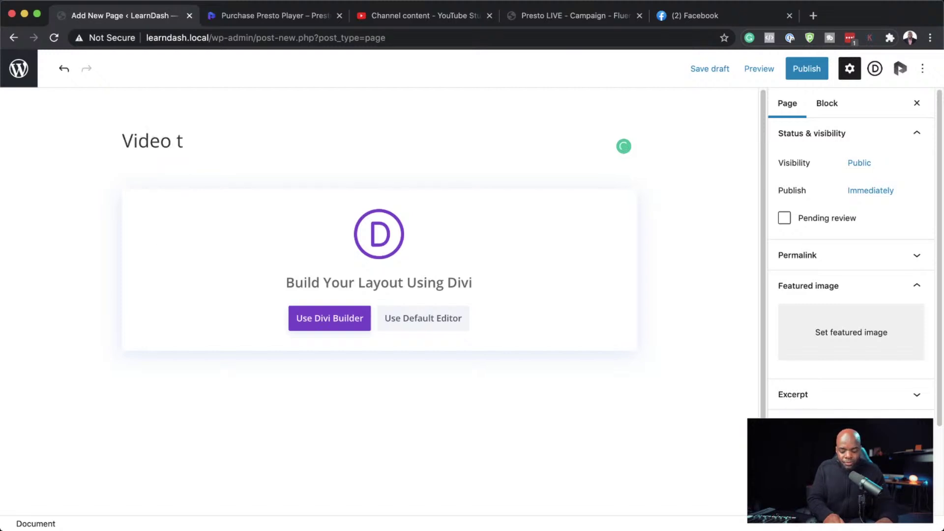
type("wo")
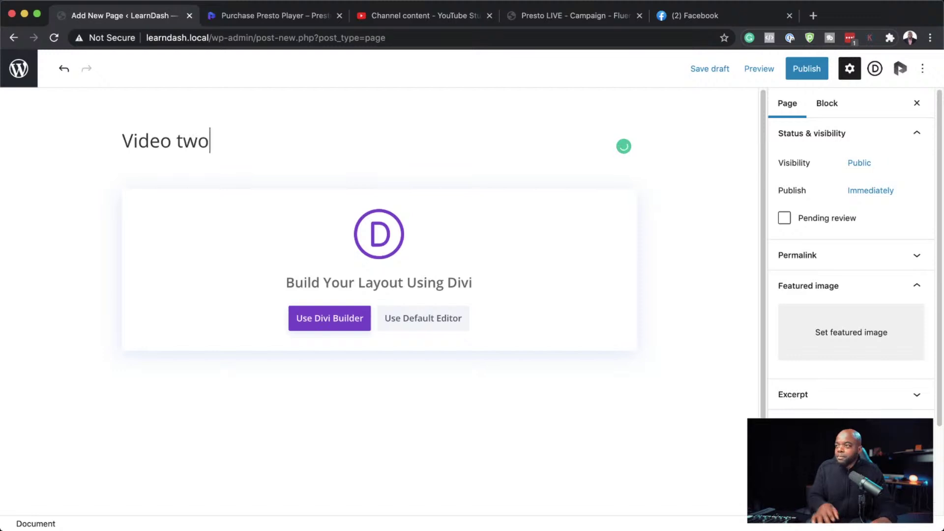
left_click(424, 320)
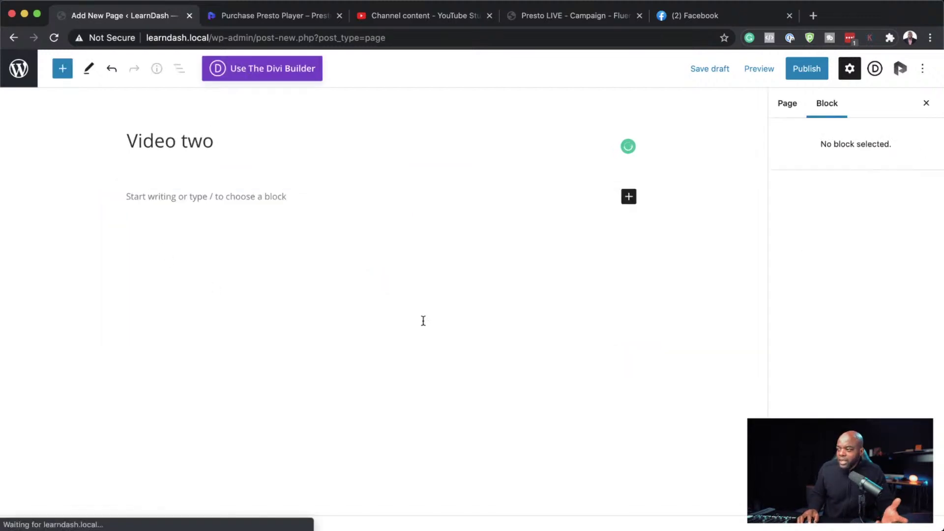
Insert a Presto Youtube Video block in the page body and add the video from the copied YouTube link.
left_click(180, 199)
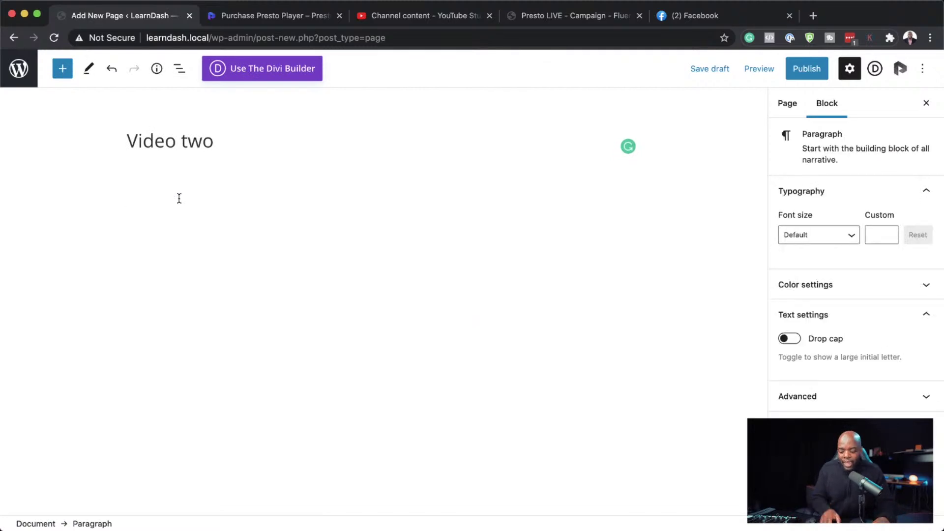
type("/")
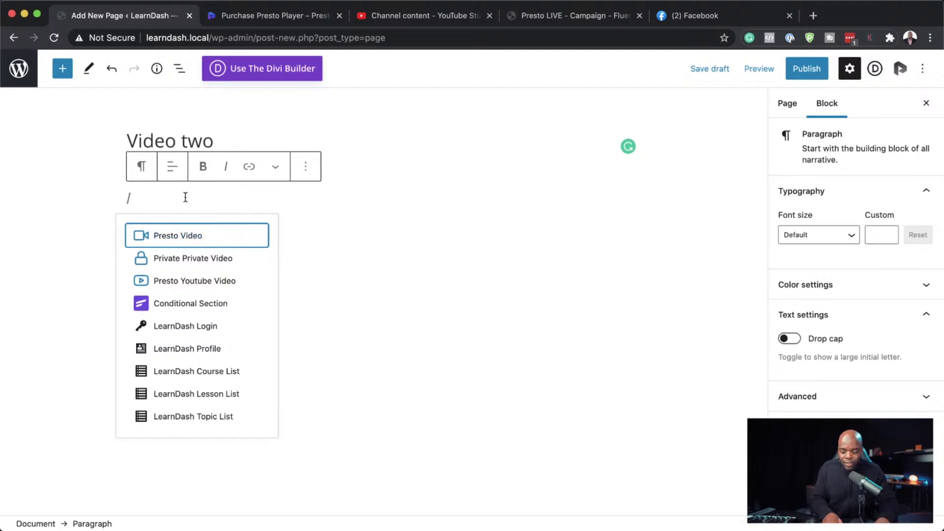
type("pre")
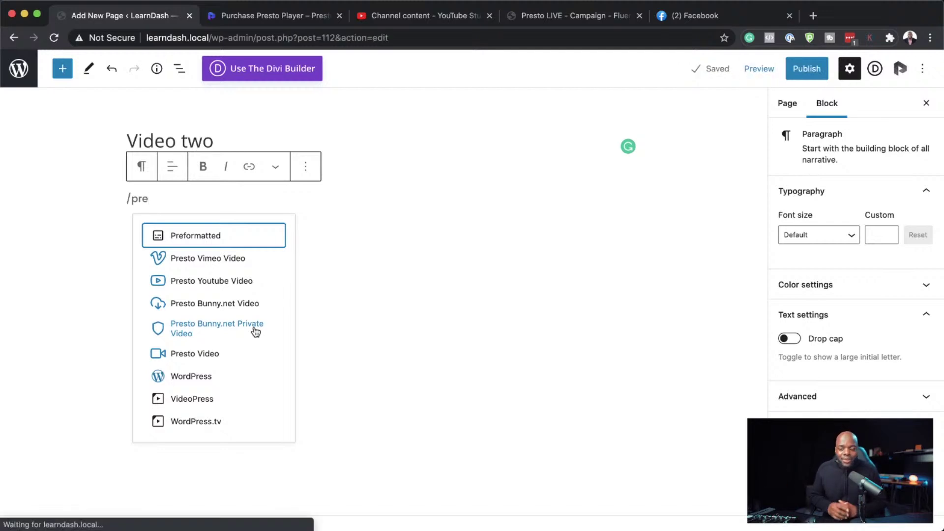
left_click(234, 284)
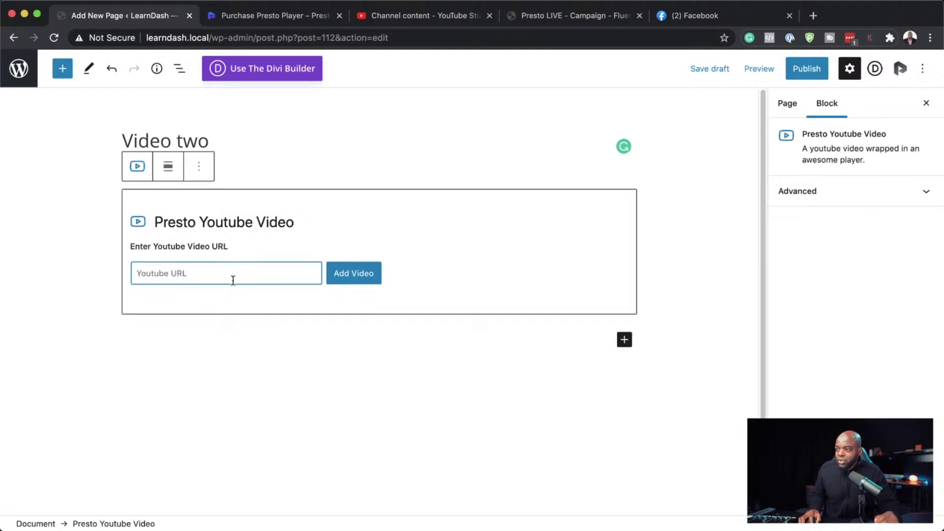
key("super+v")
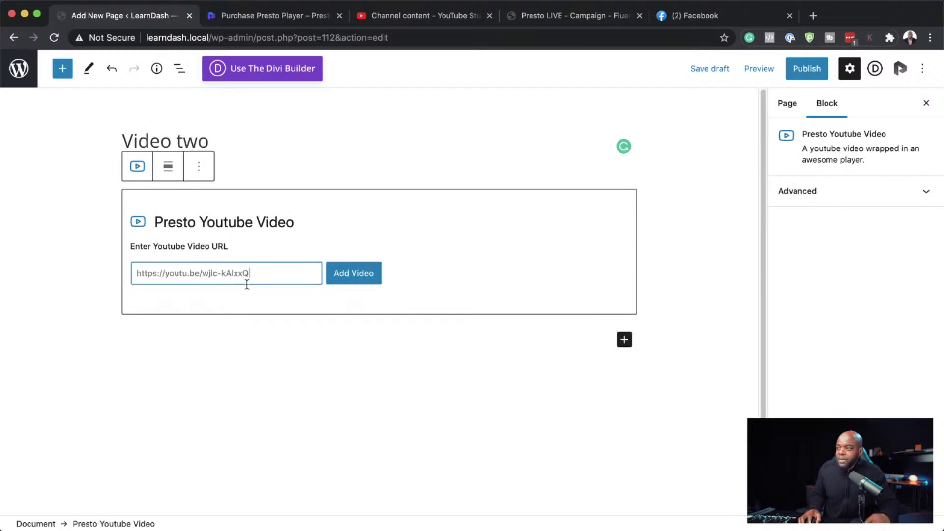
left_click(348, 276)
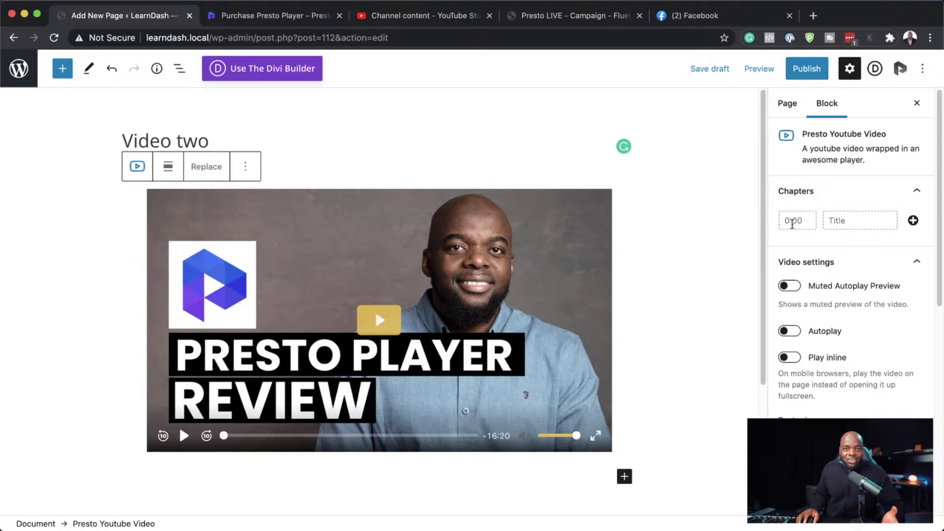
Add a video chapter at 0:00 titled "Welcome".
left_click(792, 222)
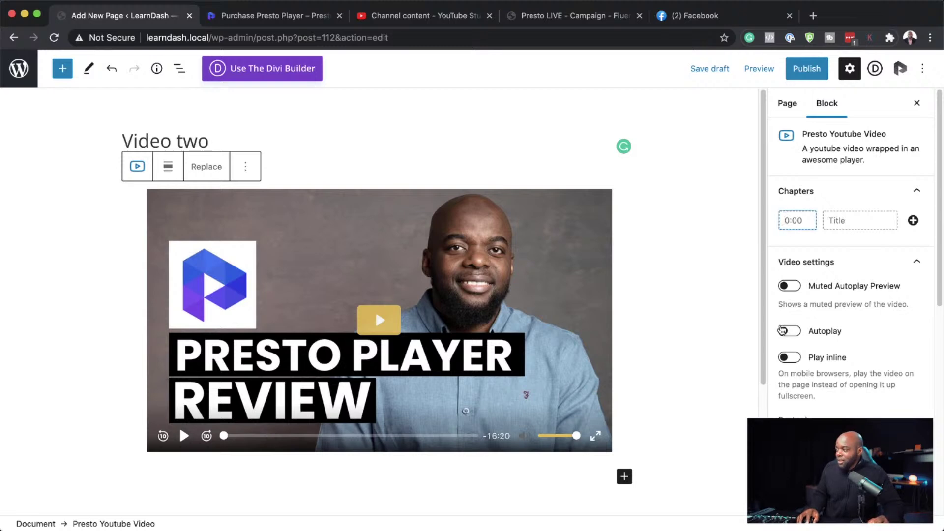
type("0:00")
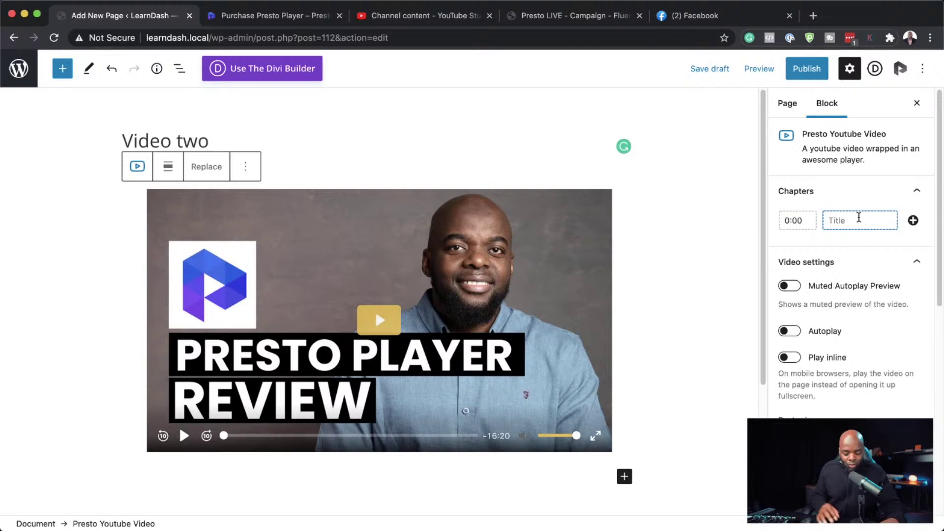
type("Welcome")
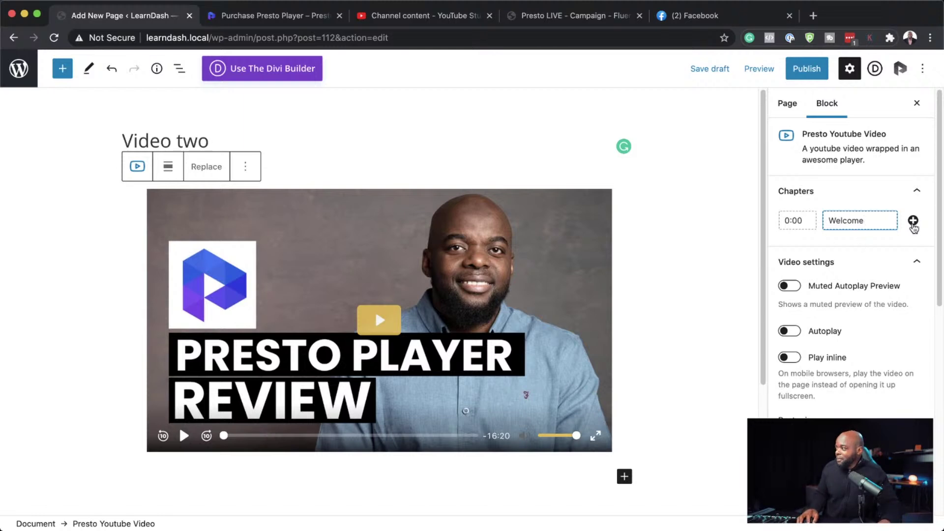
left_click(913, 222)
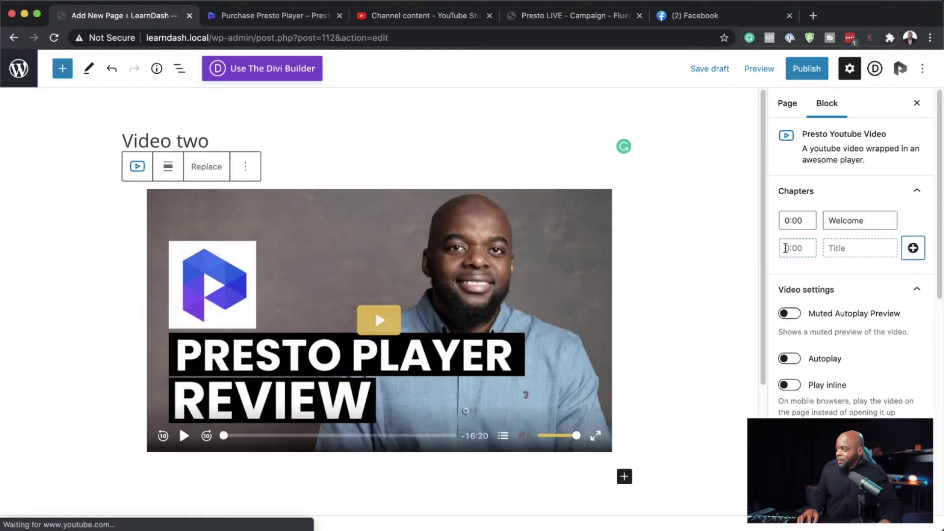
Add a second video chapter at 2:00 titled "getting started".
left_click(786, 248)
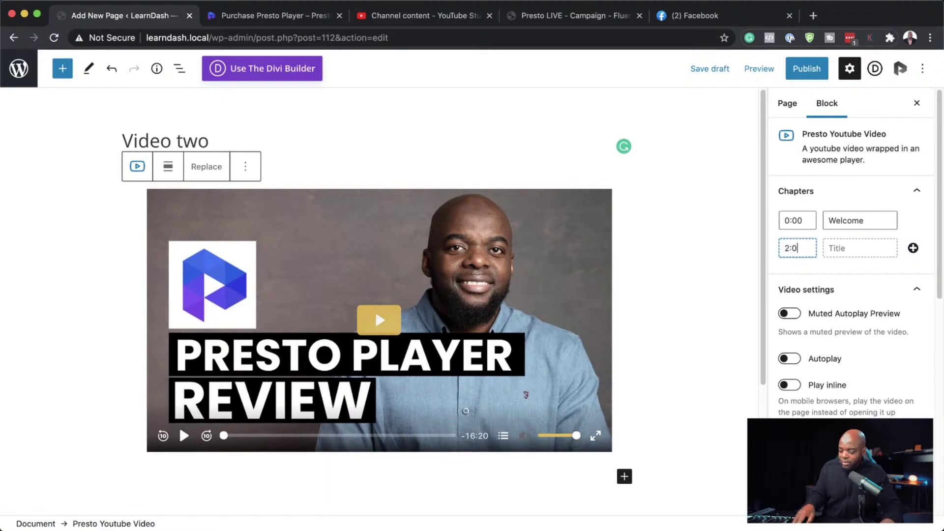
left_click(847, 249)
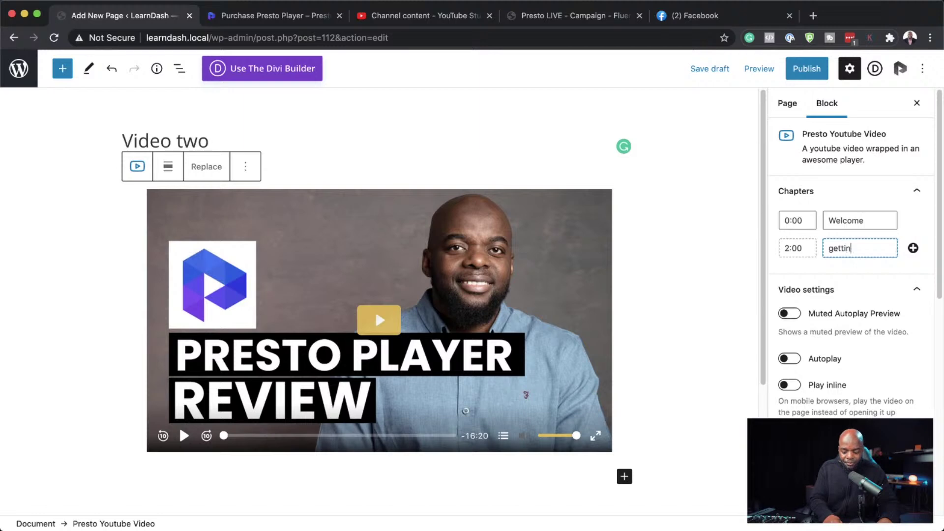
type("getting started")
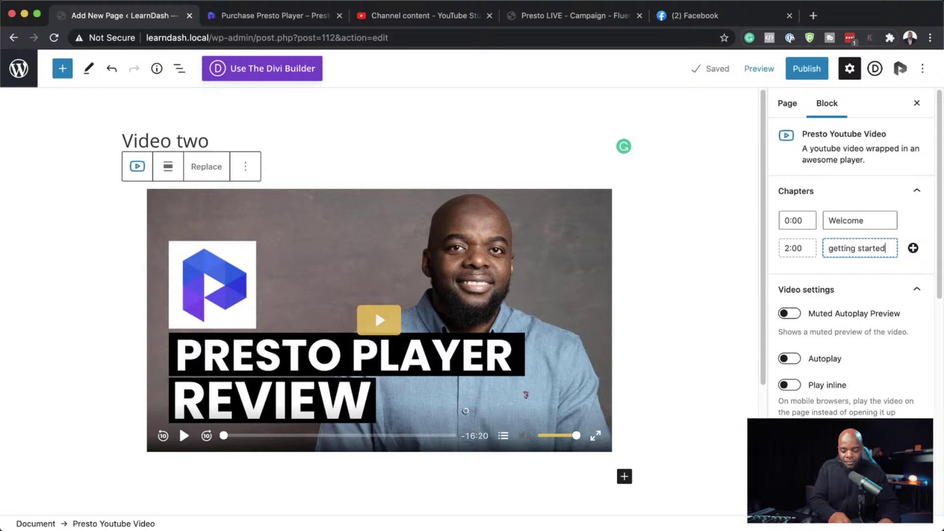
left_click(913, 248)
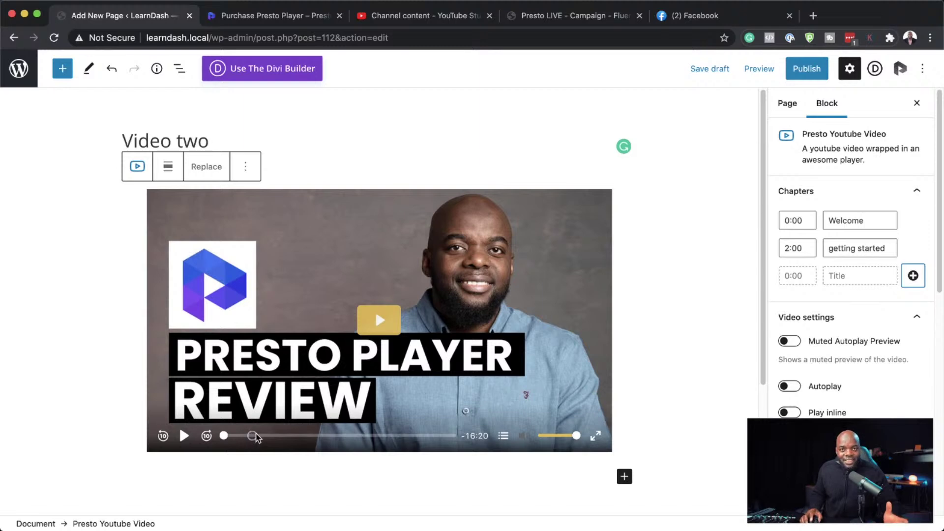
Add a third video chapter at 5:00 titled "Main features".
left_click(795, 276)
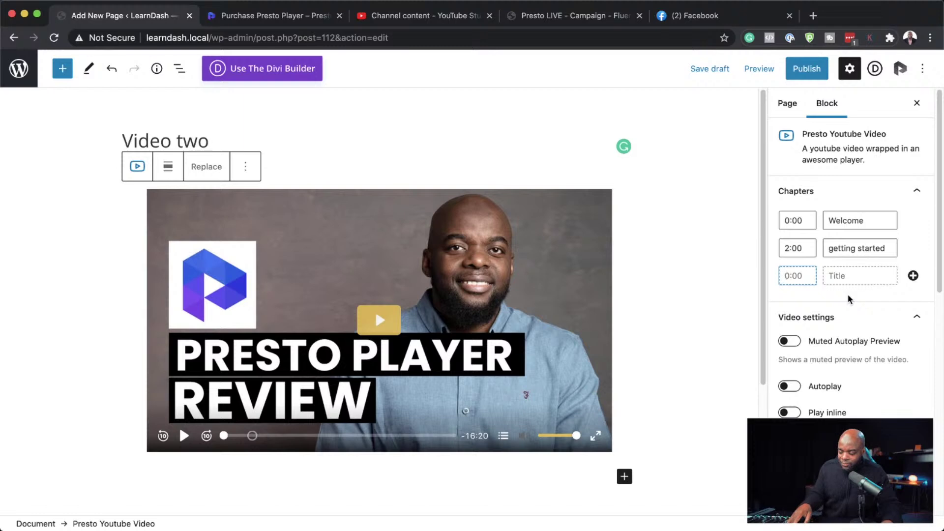
type("5:00")
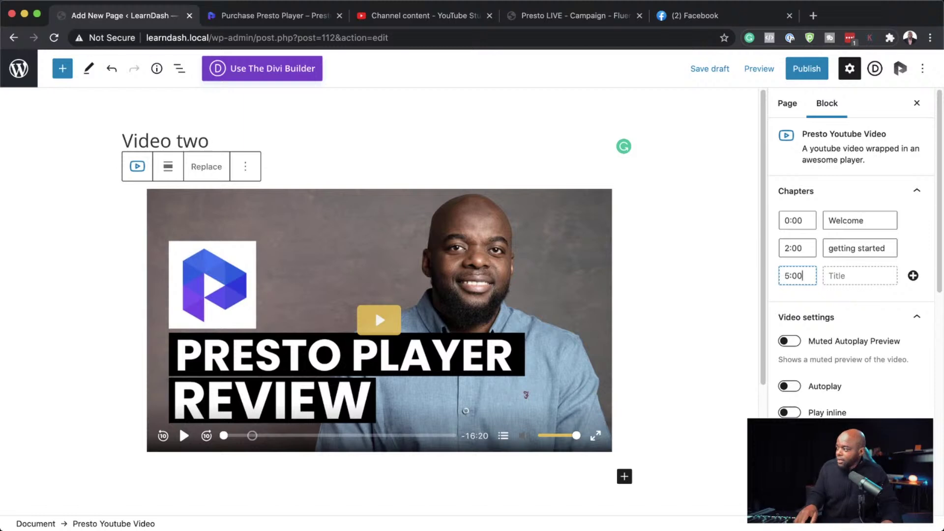
left_click(872, 278)
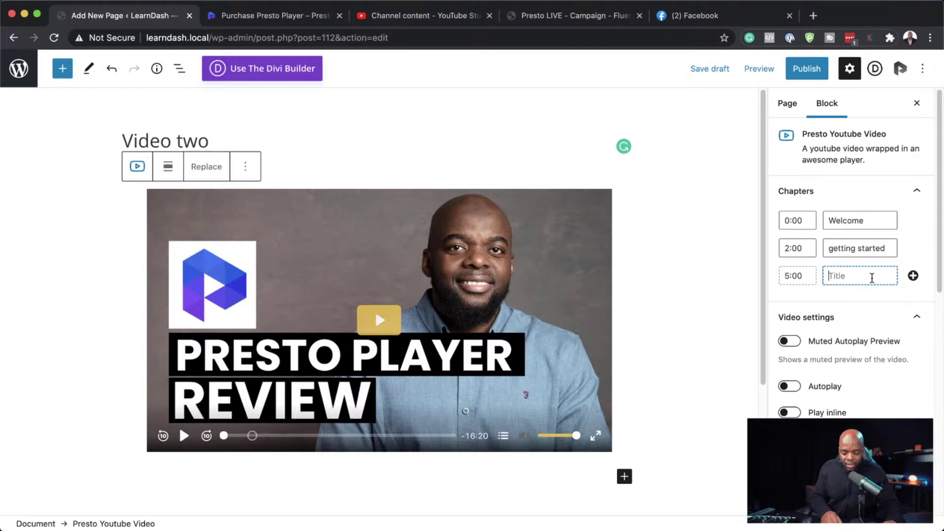
type("Main feat")
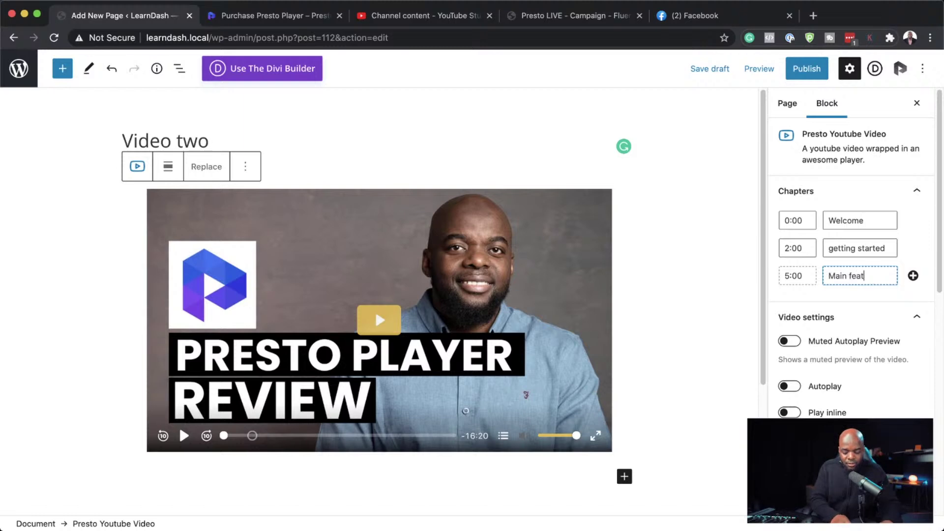
type("ures")
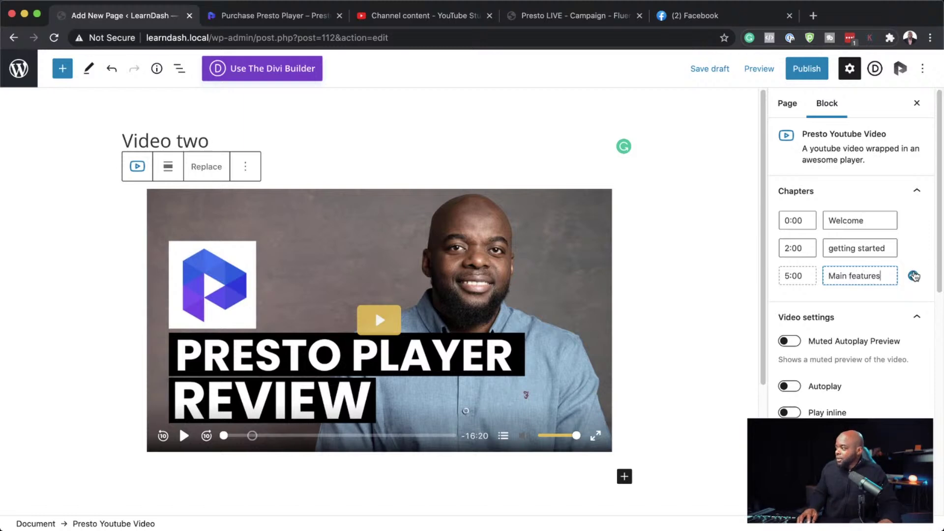
left_click(913, 276)
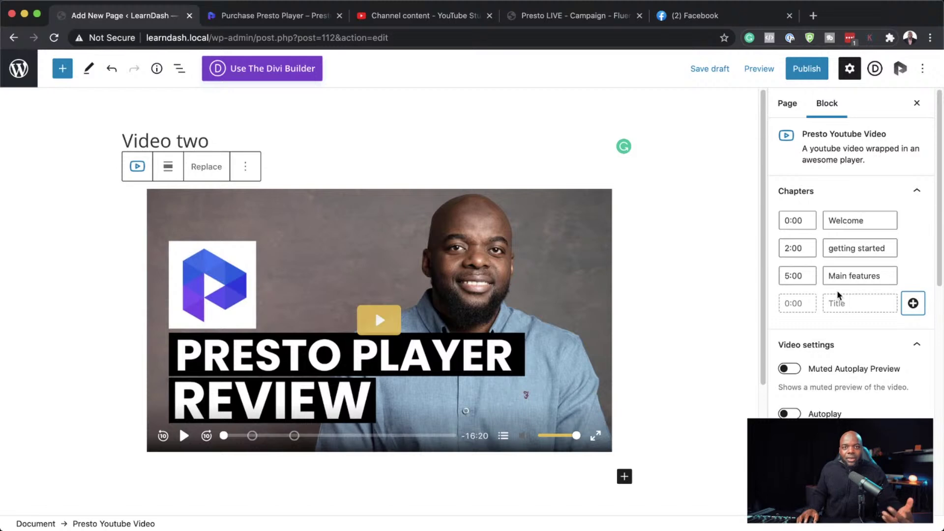
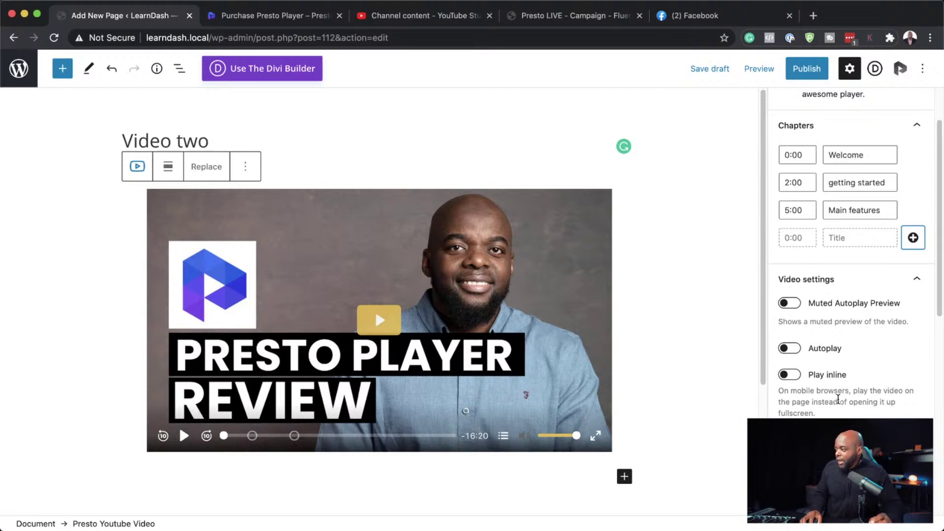
Try the Simple, Minimal and Course video presets on the YouTube video in turn.
scroll(806, 388, "down", 2)
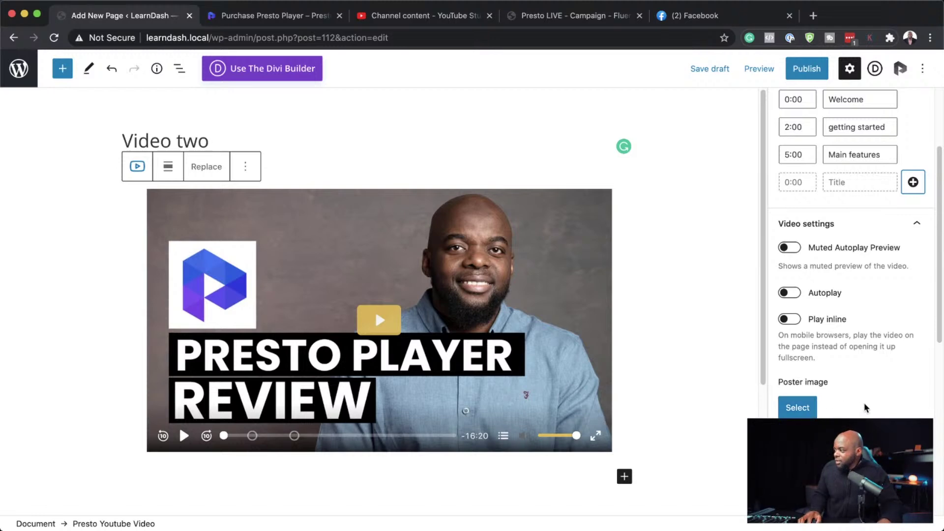
scroll(864, 402, "down", 1)
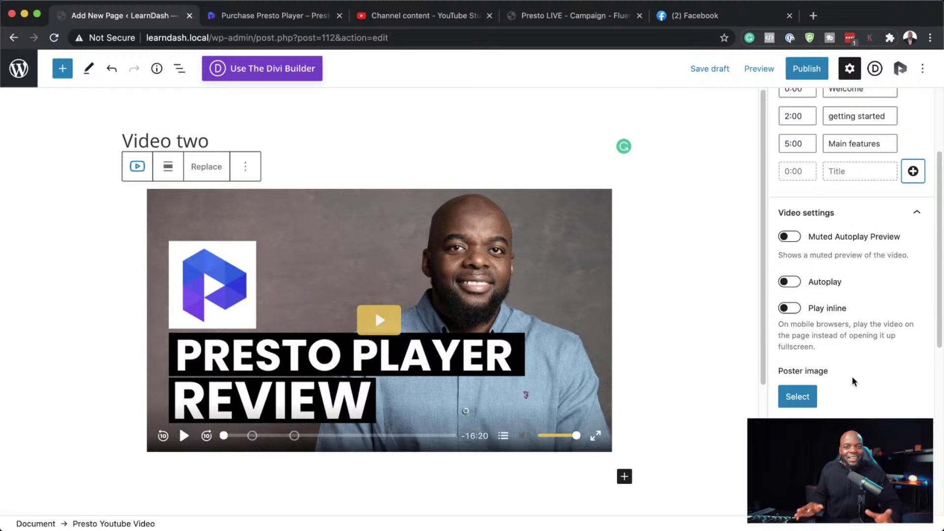
scroll(895, 374, "down", 5)
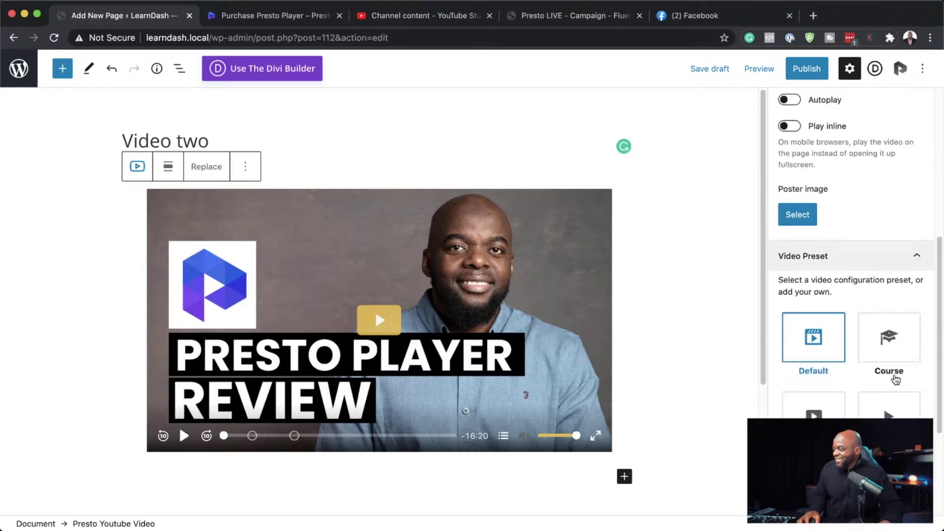
scroll(895, 379, "down", 2)
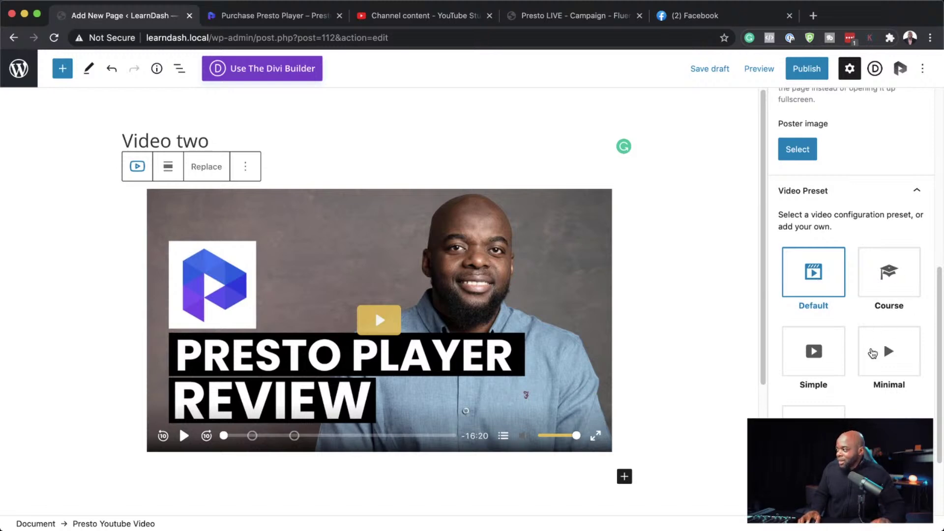
left_click(823, 367)
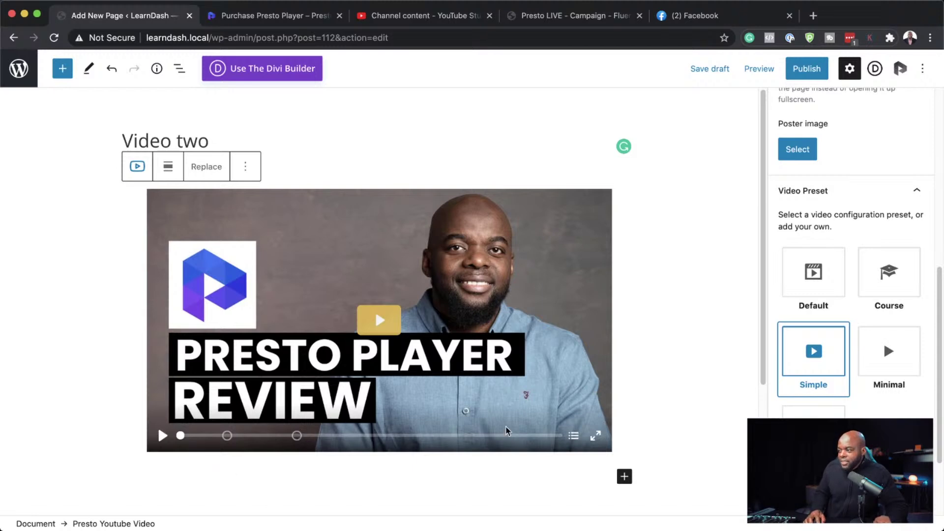
left_click(909, 365)
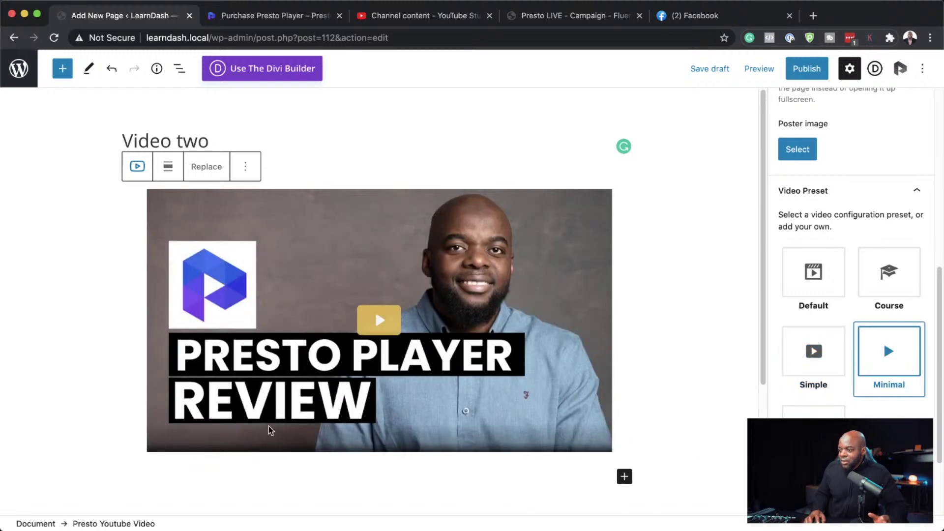
left_click(905, 288)
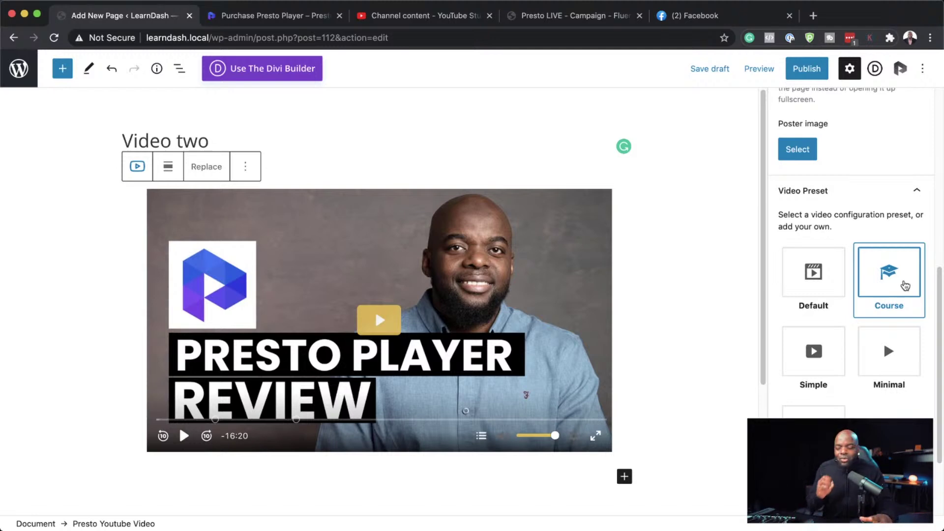
Apply the custom preset "Mak Preset" to the YouTube video.
scroll(830, 366, "down", 3)
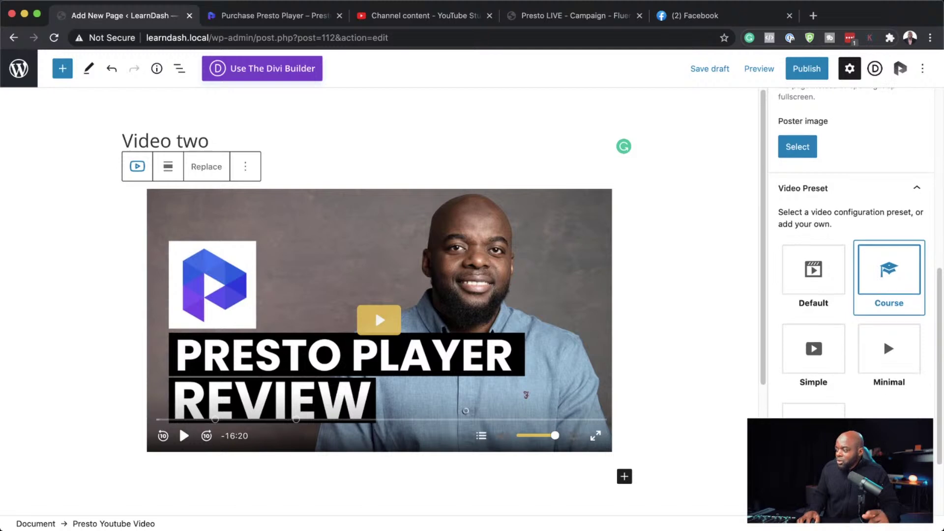
mouse_move(830, 366)
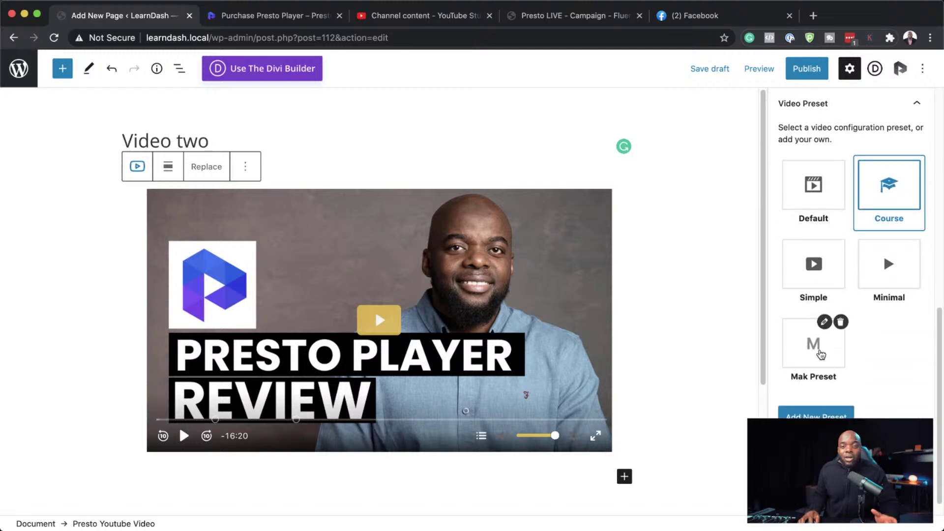
left_click(815, 348)
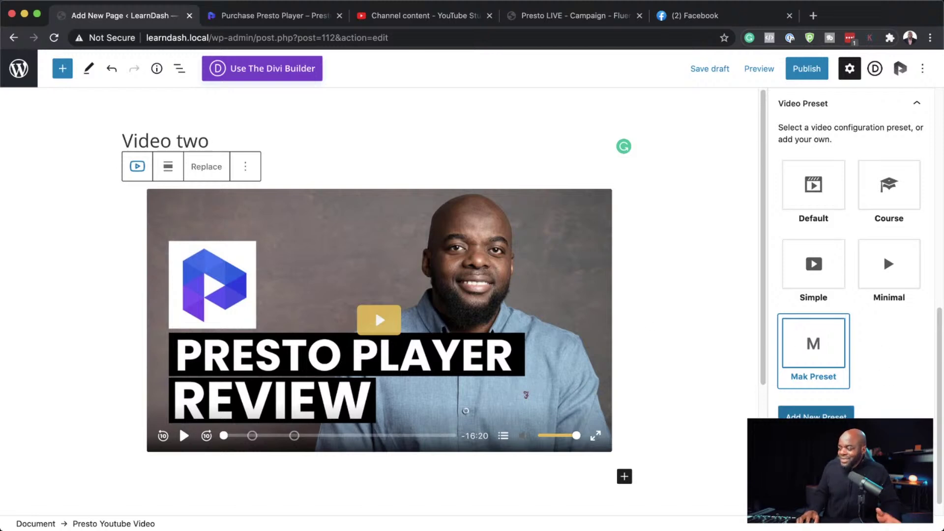
Change the global player branding colour to the blue #26b2d9.
scroll(885, 370, "down", 1)
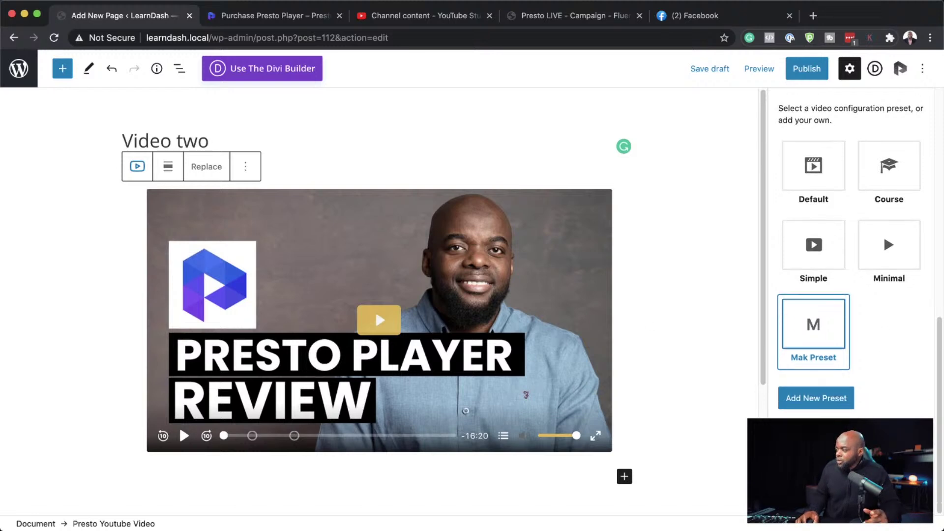
scroll(932, 419, "down", 5)
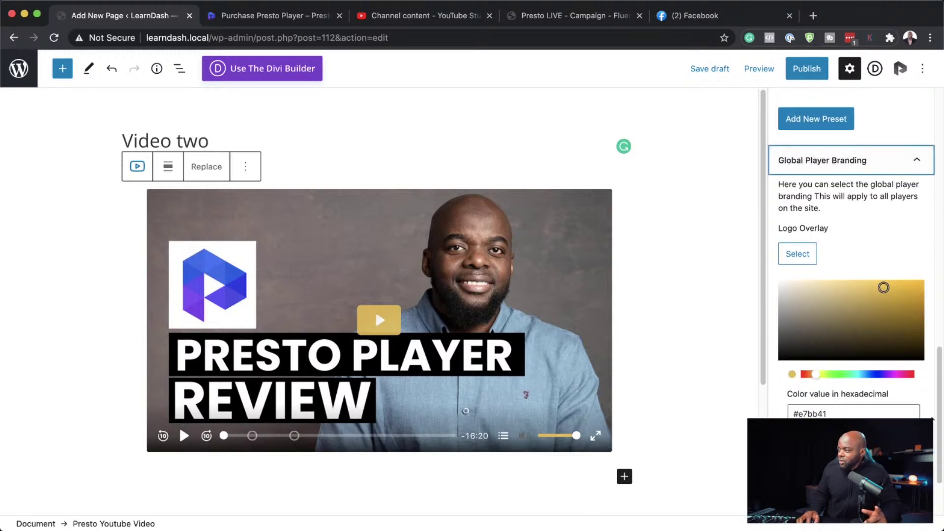
mouse_move(884, 288)
left_mouse_down()
mouse_move(862, 341)
mouse_move(845, 352)
mouse_move(788, 304)
mouse_move(784, 278)
mouse_move(845, 323)
mouse_move(793, 350)
mouse_move(860, 336)
mouse_move(885, 293)
mouse_move(899, 294)
left_mouse_up()
left_click(862, 374)
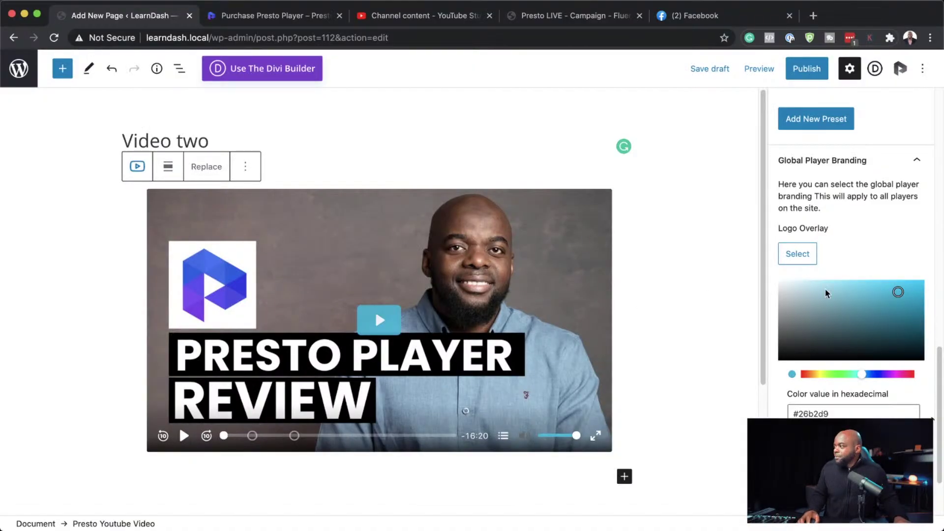
scroll(836, 314, "down", 2)
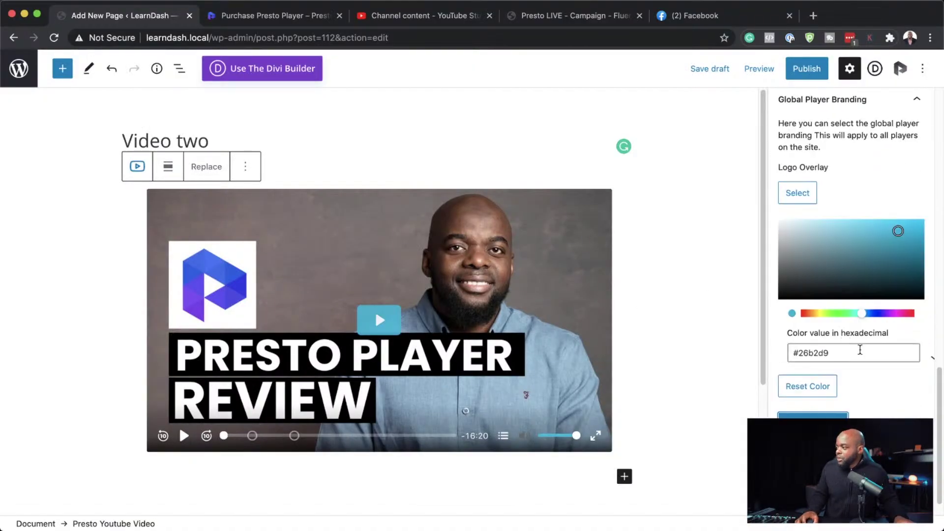
Publish the "Video two" page and open the live page for viewing.
scroll(860, 351, "up", 10)
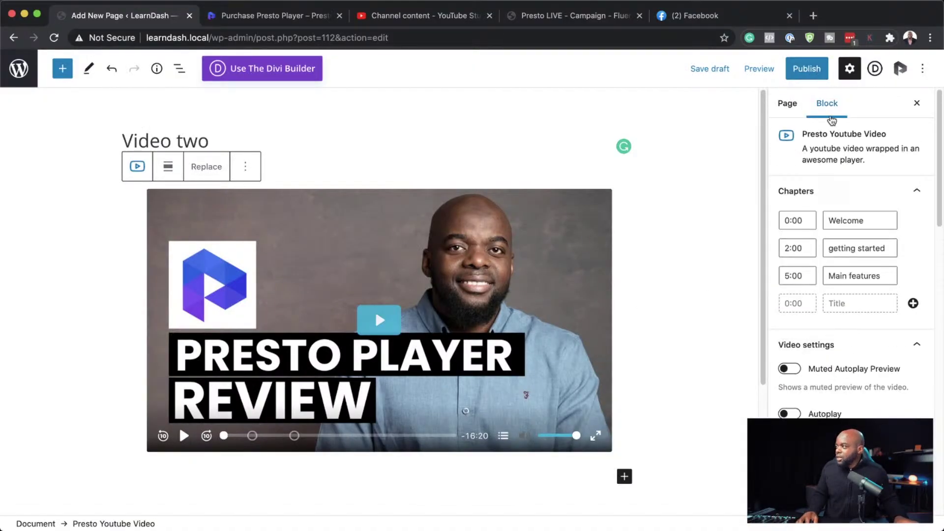
left_click(806, 69)
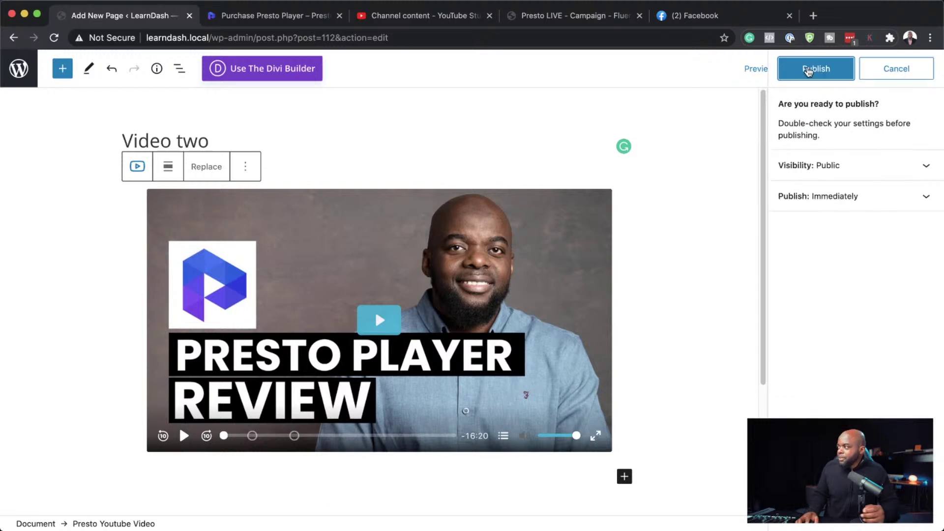
left_click(808, 70)
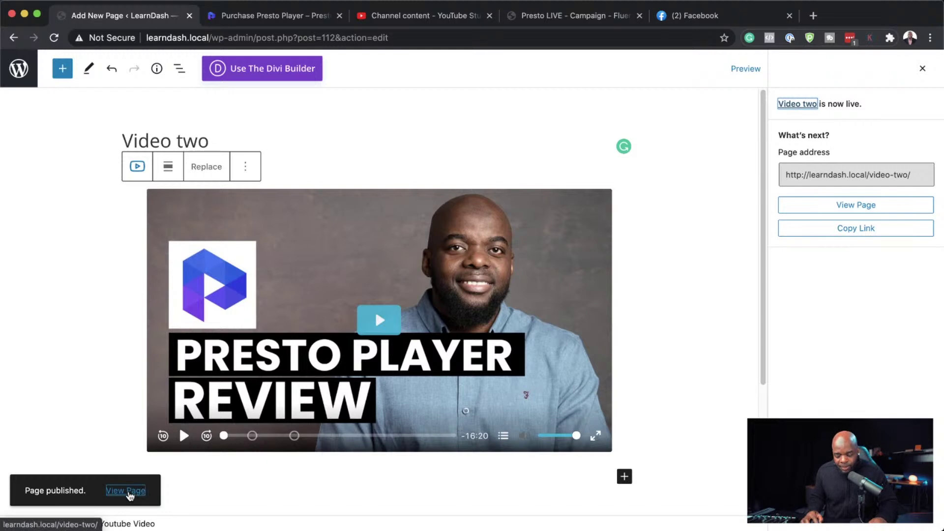
left_click(129, 491)
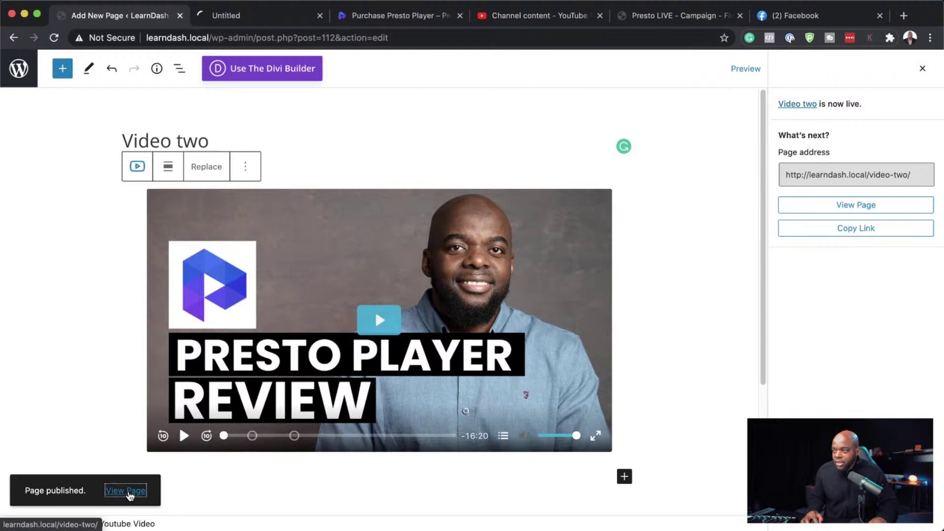
left_click(279, 17)
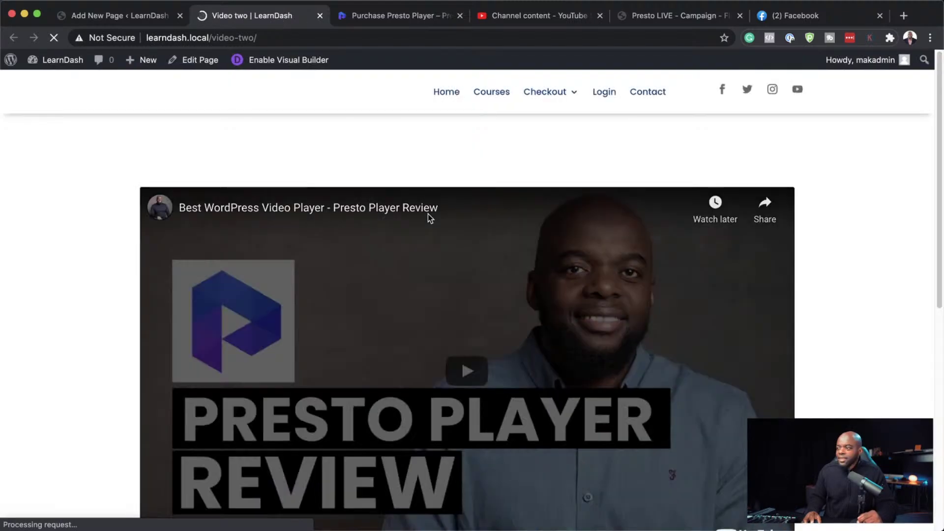
Play the published video from its "Main features" chapter marker, then pause it.
scroll(116, 291, "down", 2)
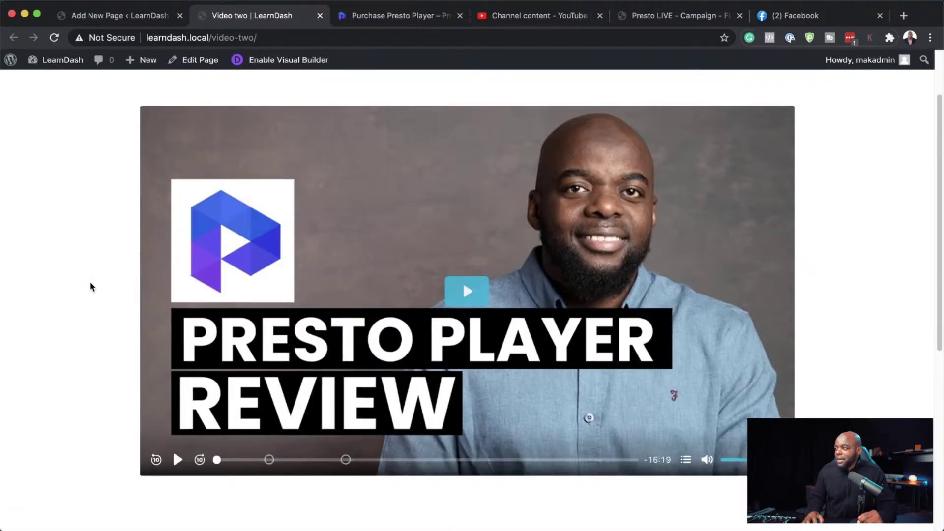
scroll(91, 286, "up", 1)
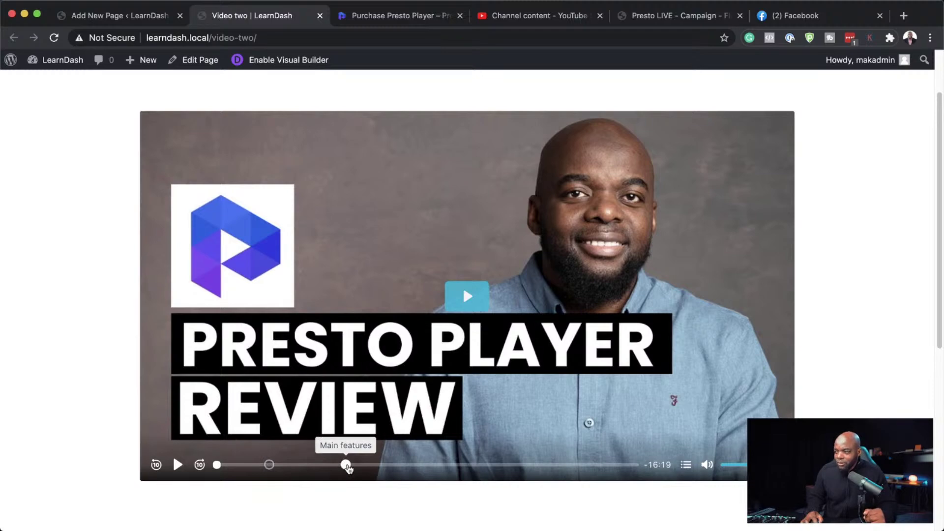
left_click(347, 465)
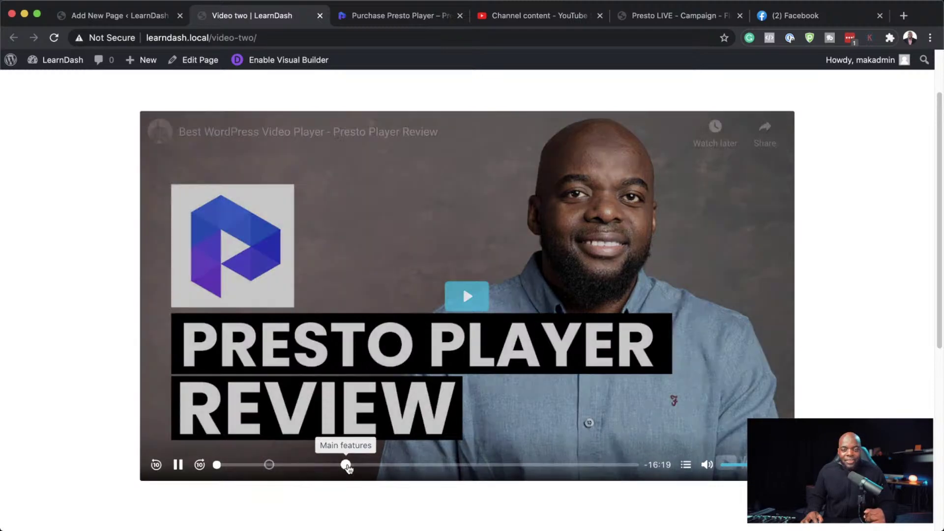
left_click(178, 464)
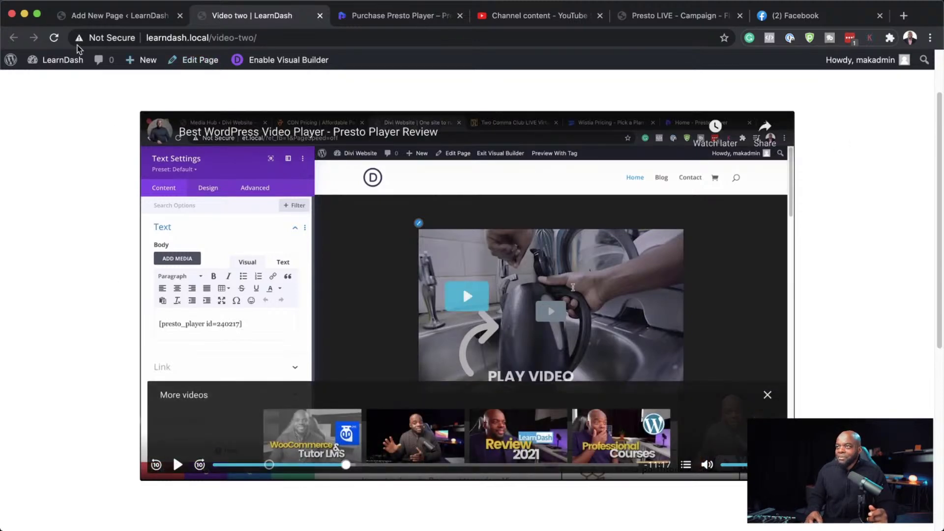
Return from the live page to WordPress, leave the "Video two" editor and reveal the Presto Player admin options.
left_click(137, 19)
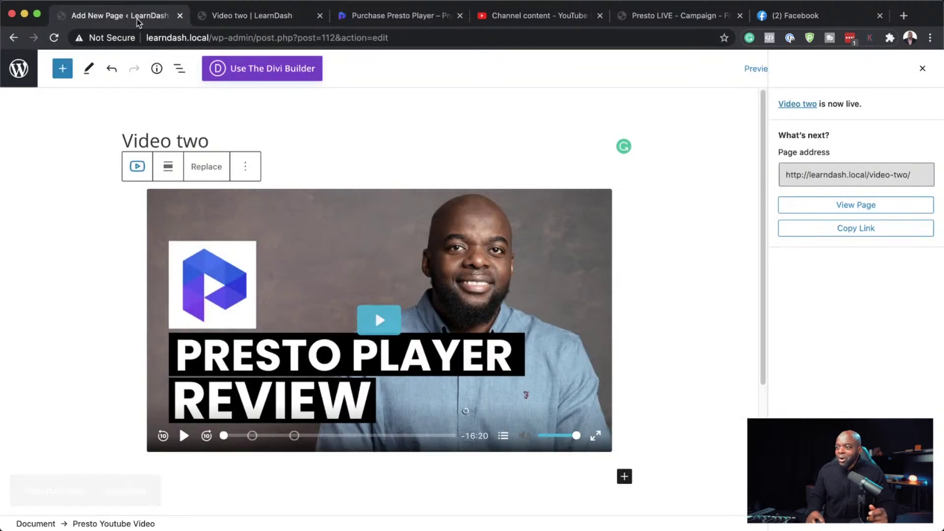
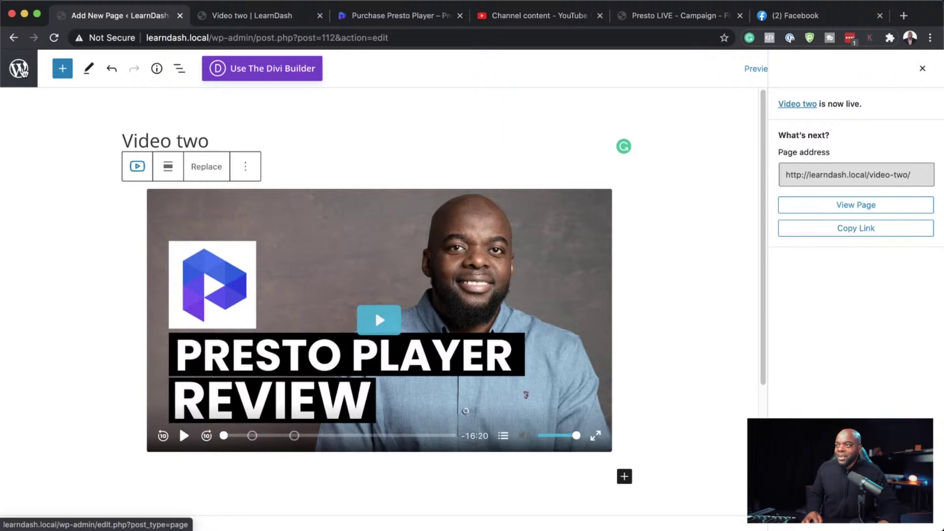
left_click(20, 69)
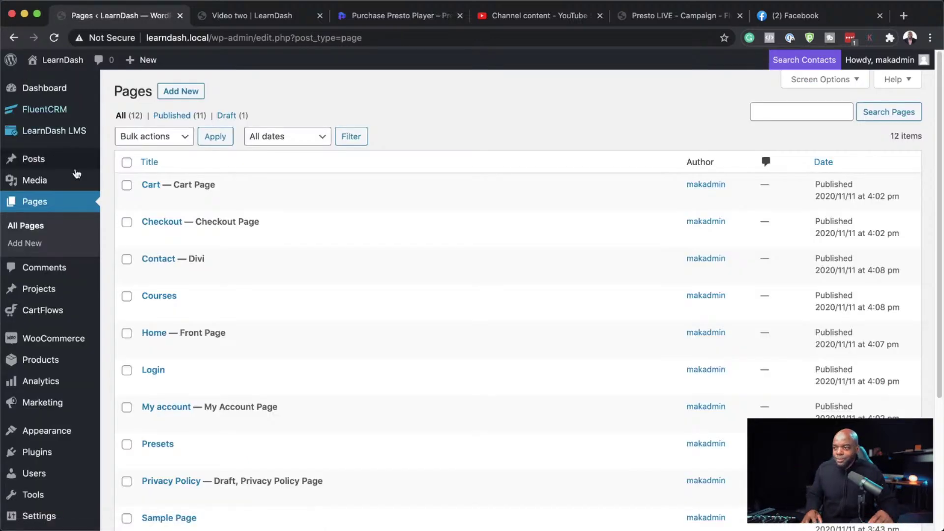
scroll(49, 320, "down", 3)
scroll(53, 329, "down", 4)
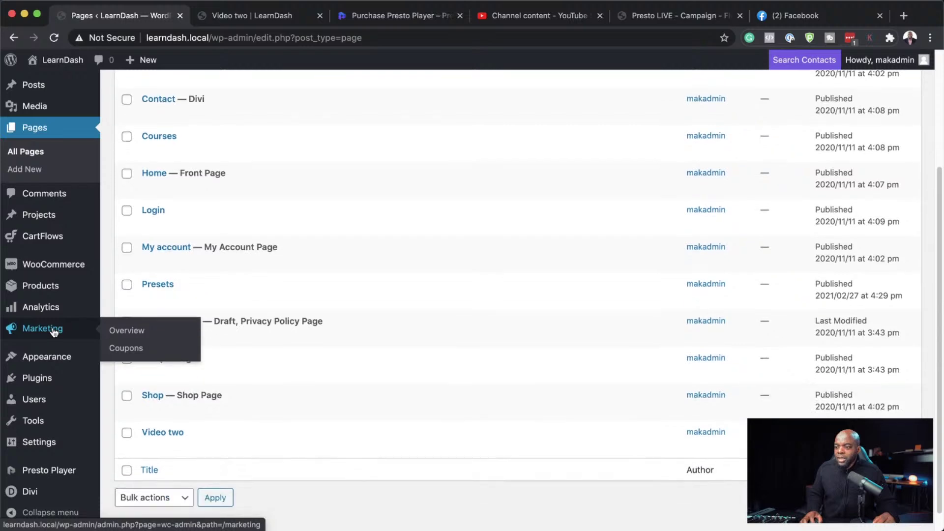
mouse_move(52, 475)
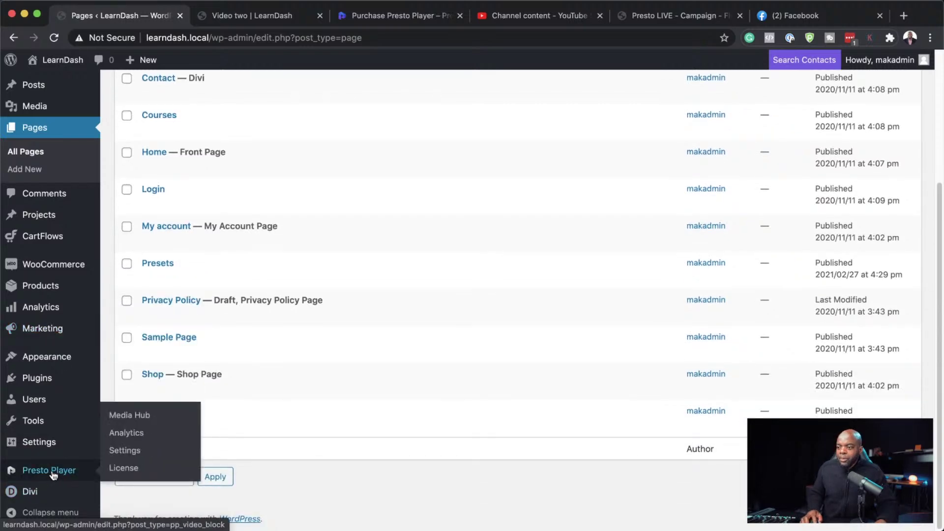
Switch to YouTube Studio and get the shareable link of the 7:30 video with the "Income Online Steams" thumbnail.
left_click(527, 16)
mouse_move(317, 414)
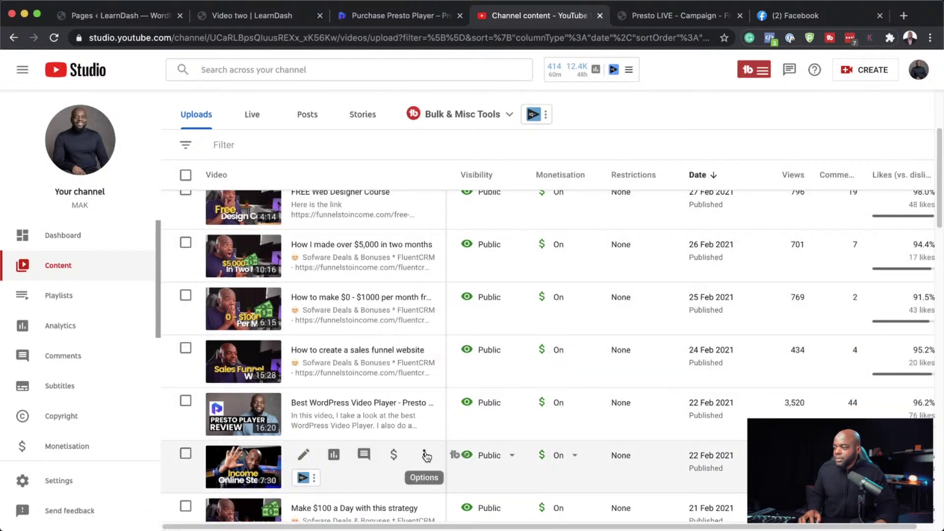
left_click(426, 458)
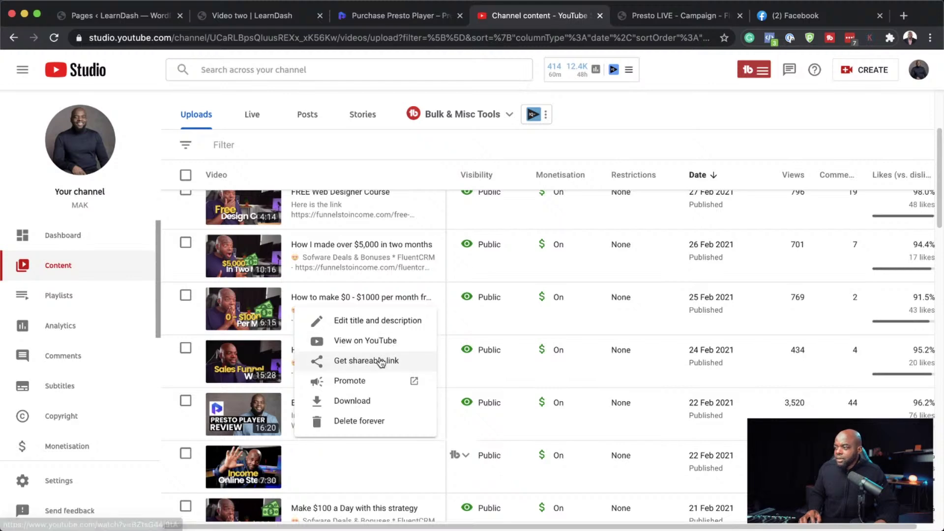
left_click(381, 361)
Return to the WordPress admin and start a new video entry in Presto Player's Media Hub.
left_click(142, 18)
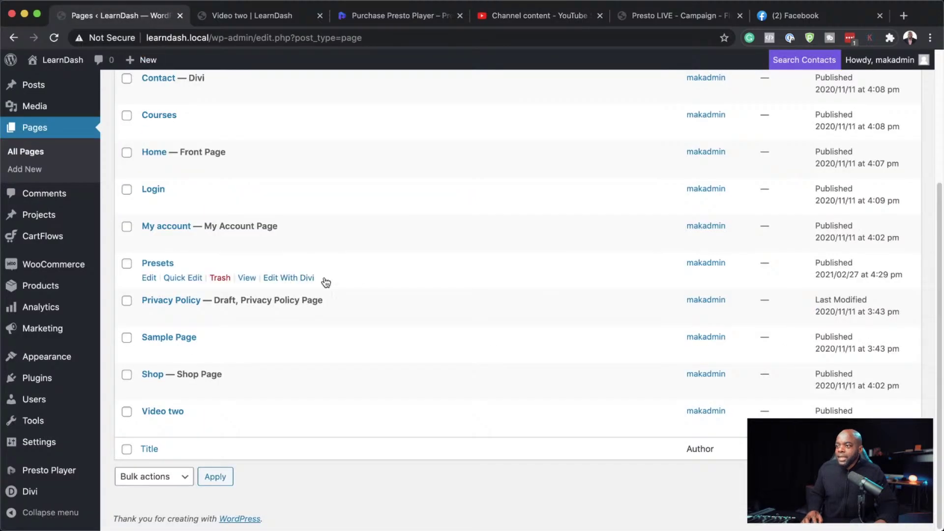
mouse_move(41, 468)
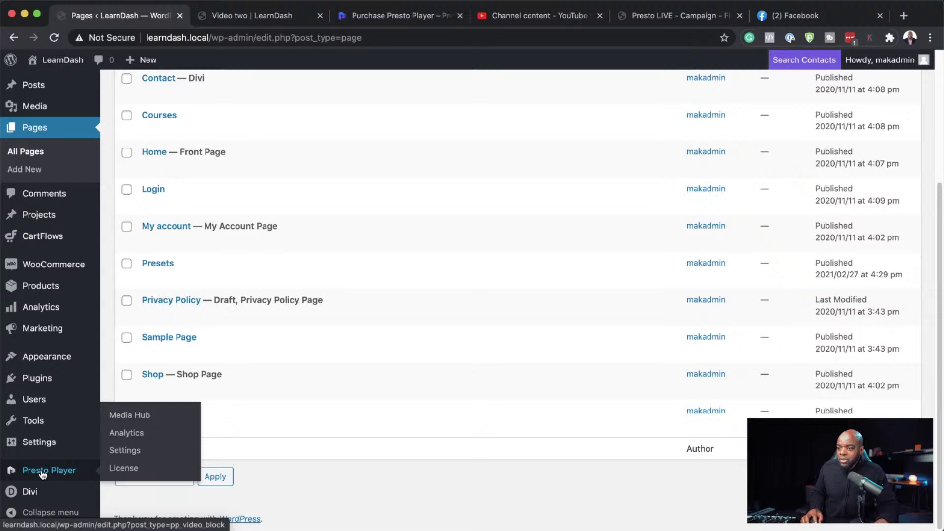
left_click(125, 418)
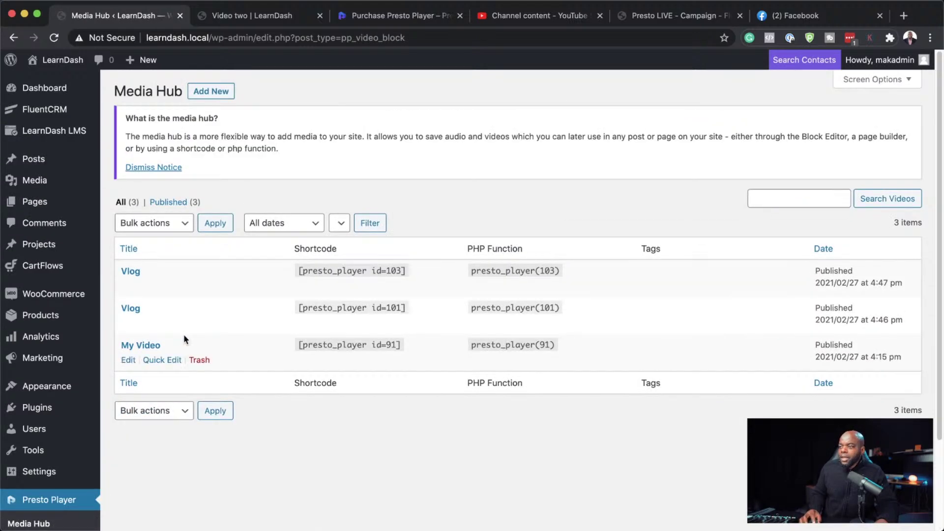
left_click(222, 95)
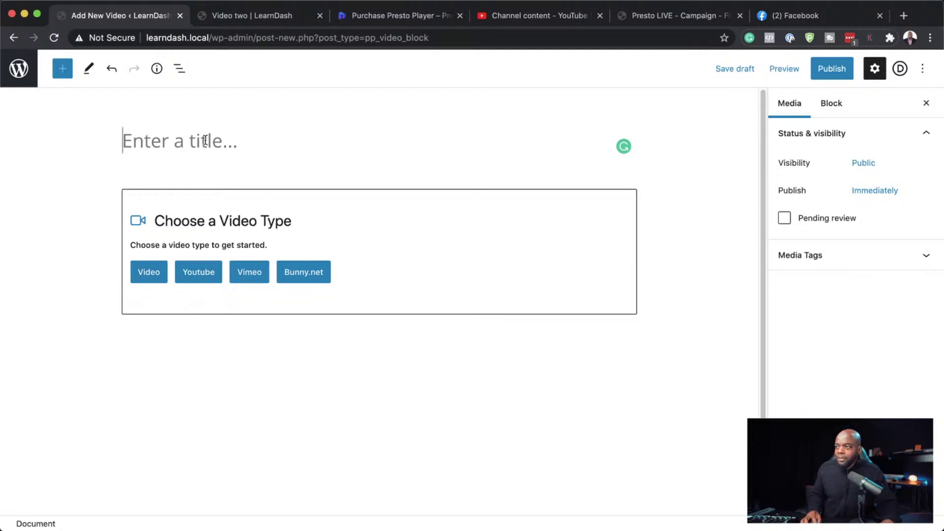
Title the new media entry "Mak video".
type("Mak ")
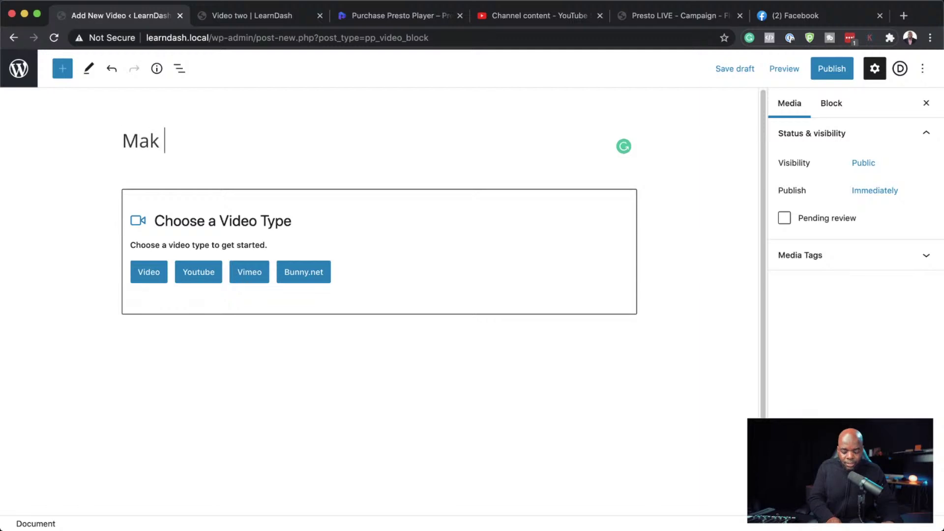
type("vie")
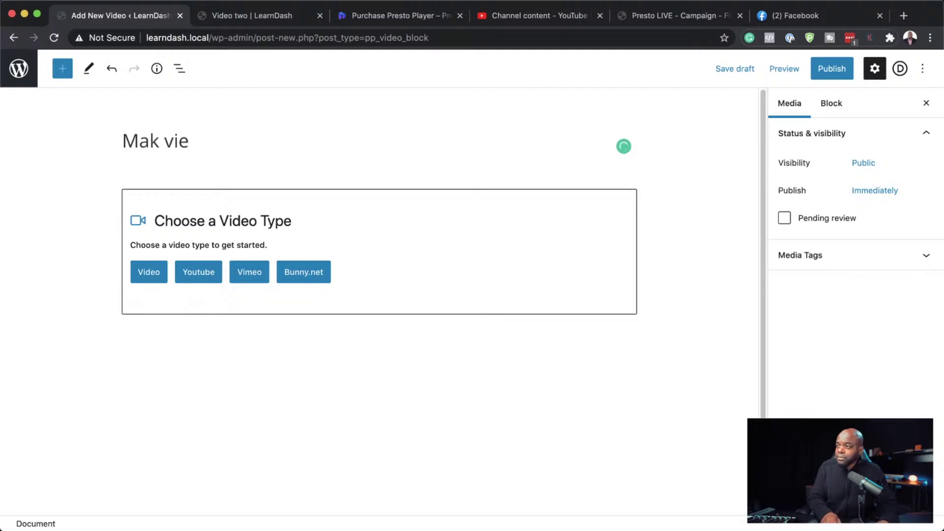
key("BackSpace")
type("d")
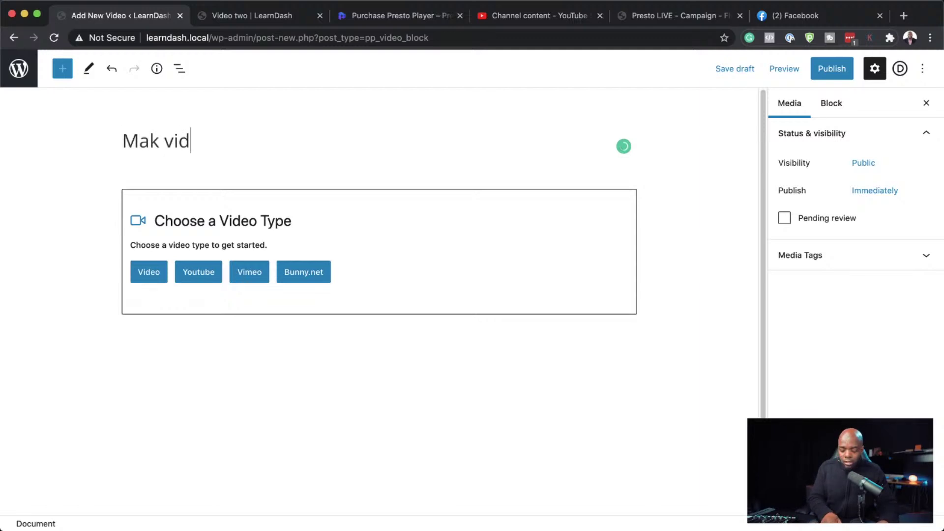
type("e")
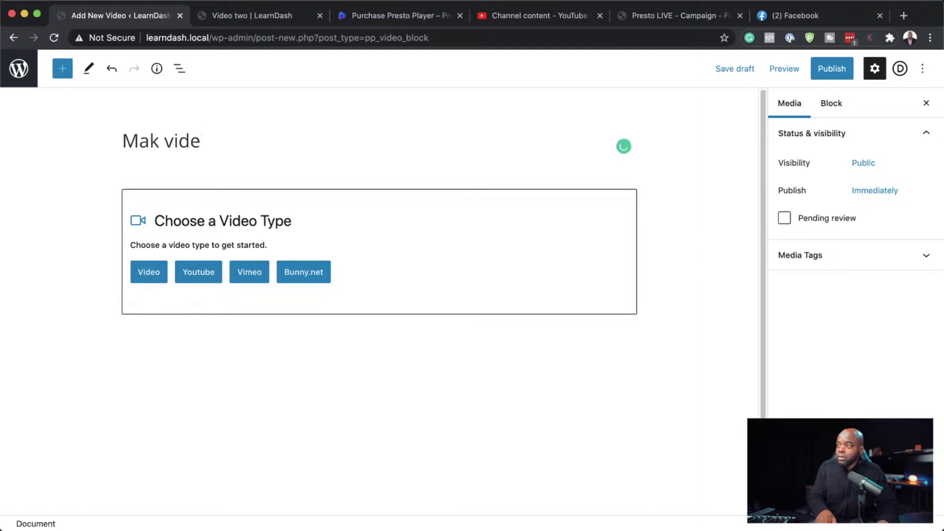
type("io")
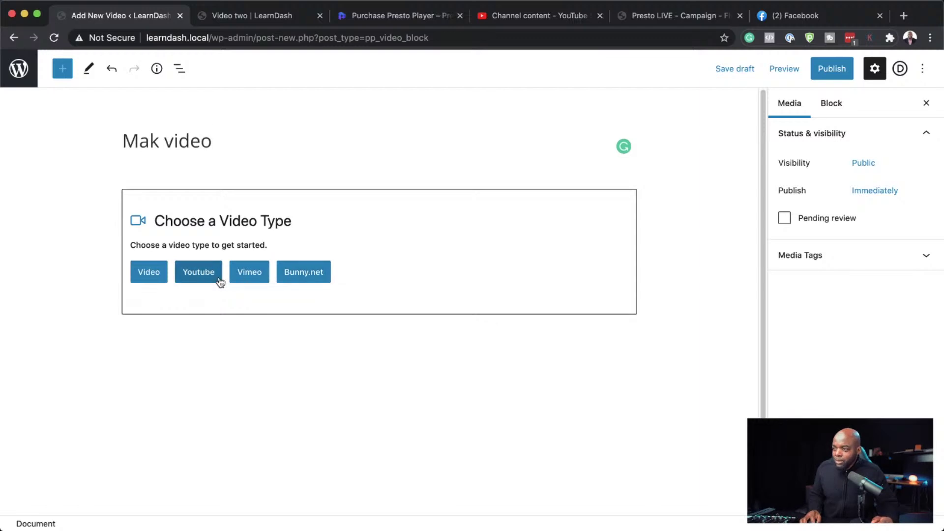
left_click(200, 276)
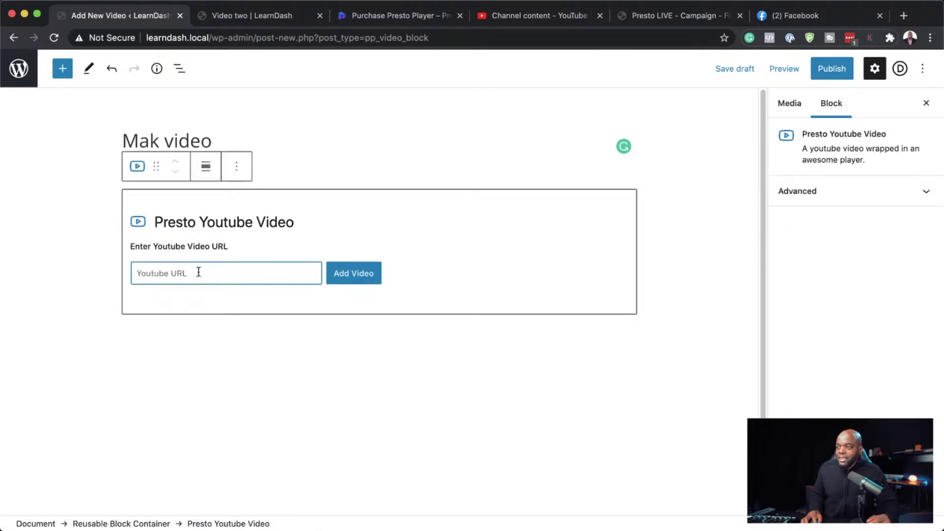
key("super+v")
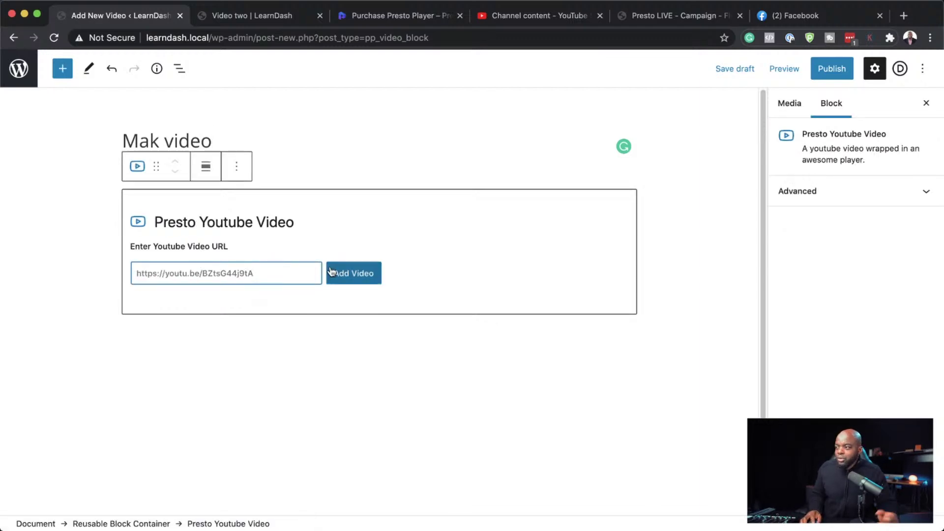
left_click(345, 273)
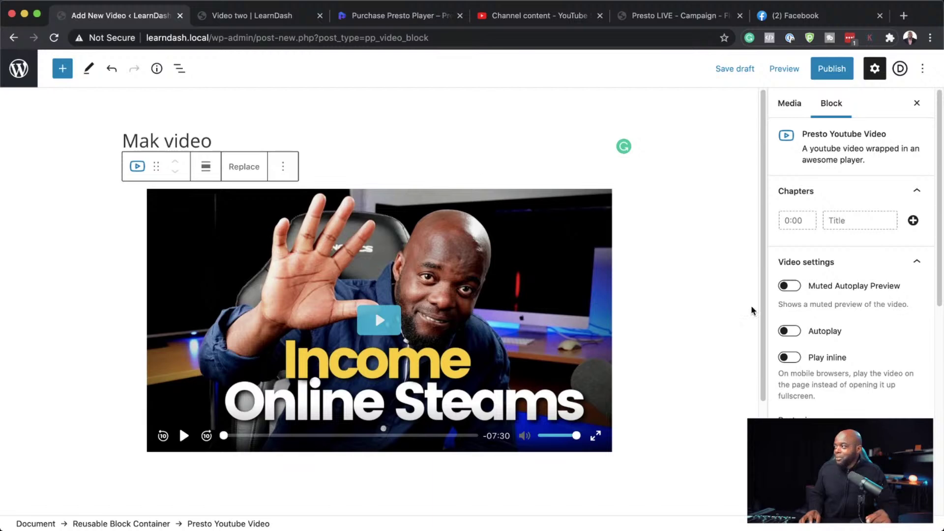
Publish the "Mak video" media entry and return to the Media Hub list.
left_click(836, 71)
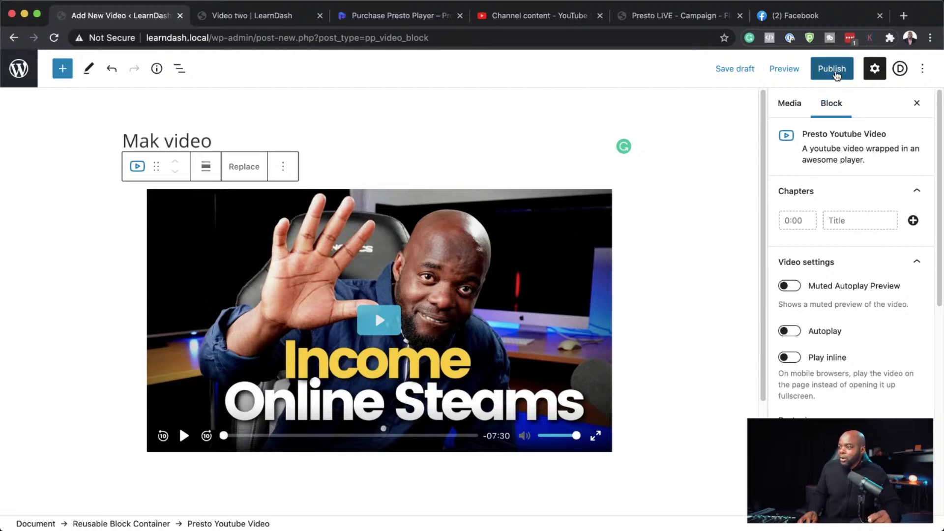
left_click(836, 73)
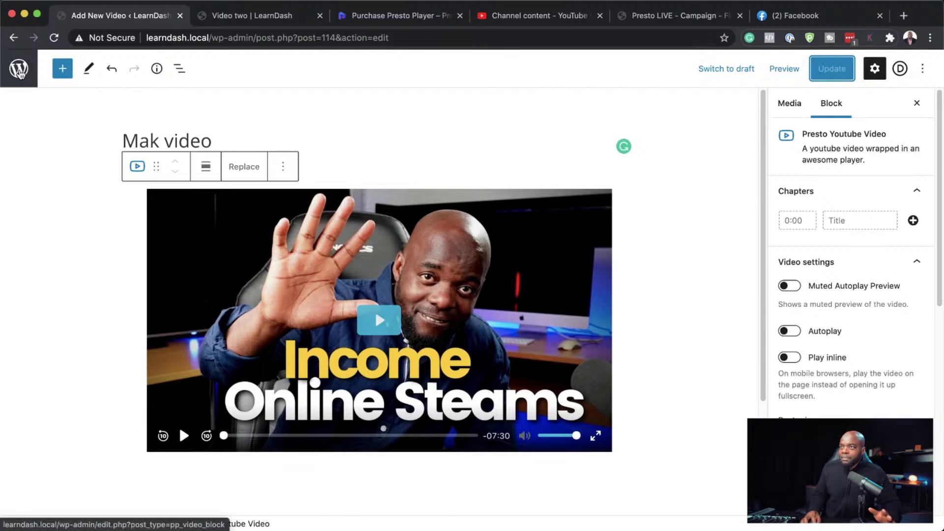
left_click(19, 69)
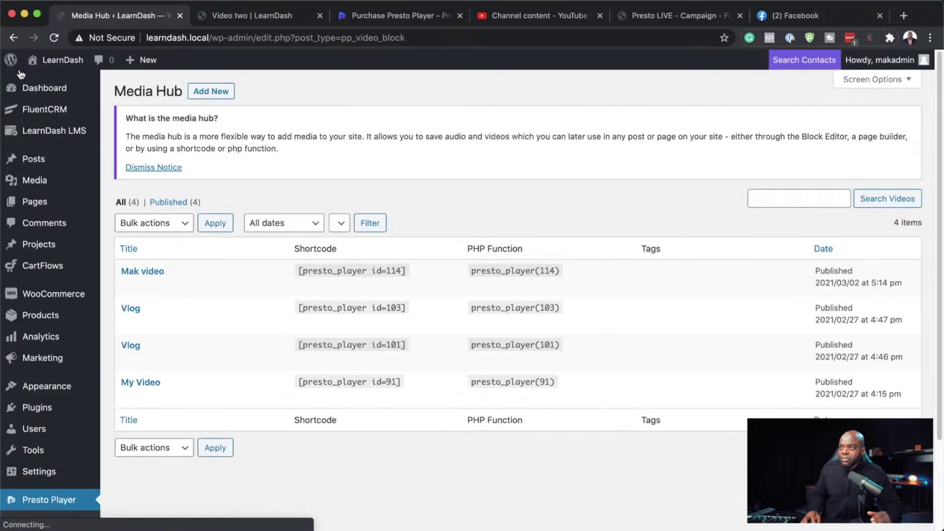
Select the full shortcode [presto_player id=91] of the "My Video" entry for copying.
scroll(52, 367, "down", 2)
scroll(53, 367, "down", 2)
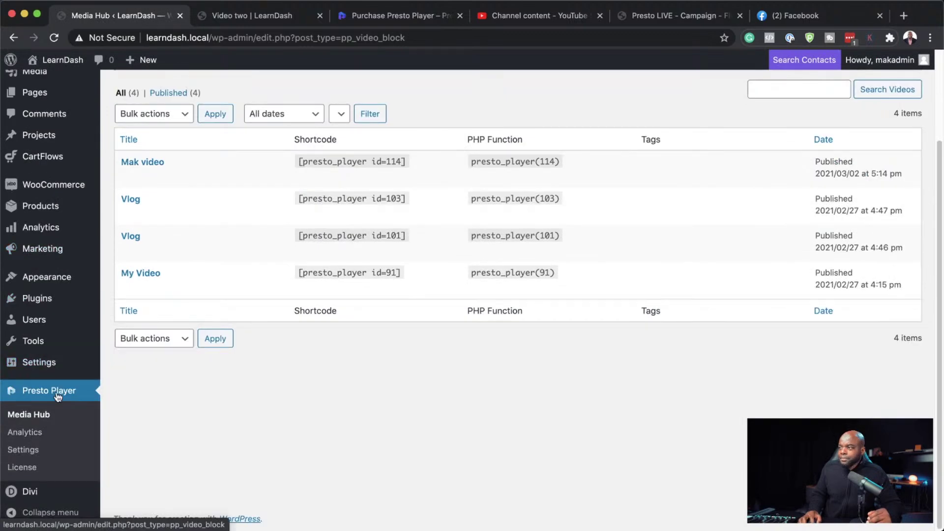
mouse_move(132, 284)
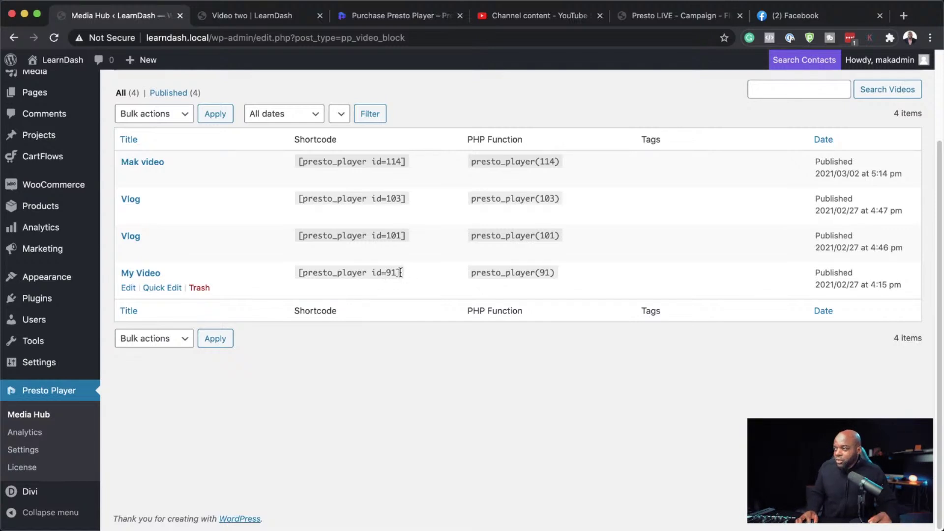
left_click_drag(401, 273, 297, 273)
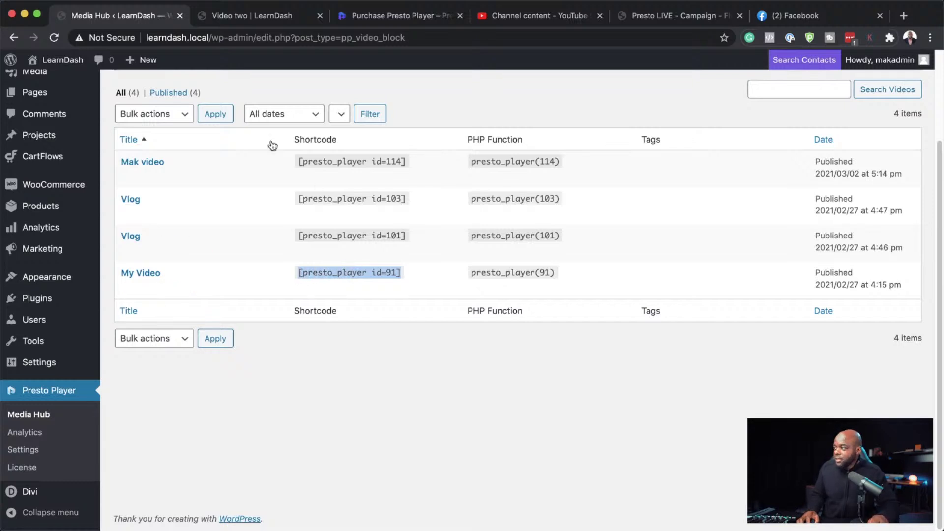
Open the "Presets" page from the site's list of pages in the Divi visual builder.
scroll(64, 266, "up", 5)
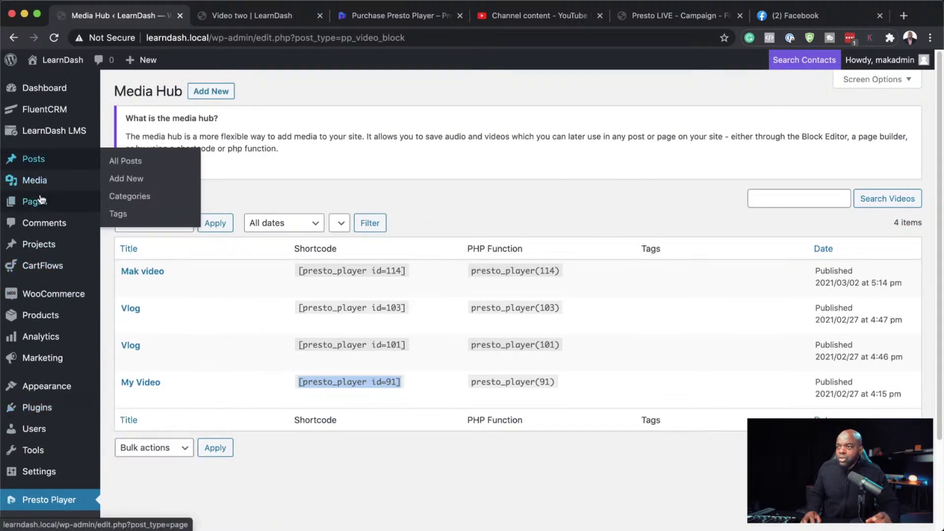
mouse_move(34, 206)
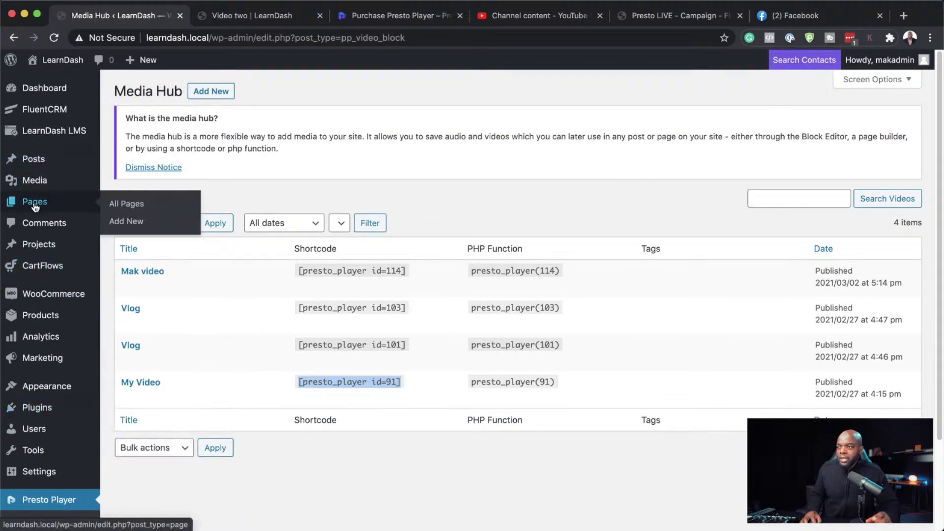
left_click(125, 206)
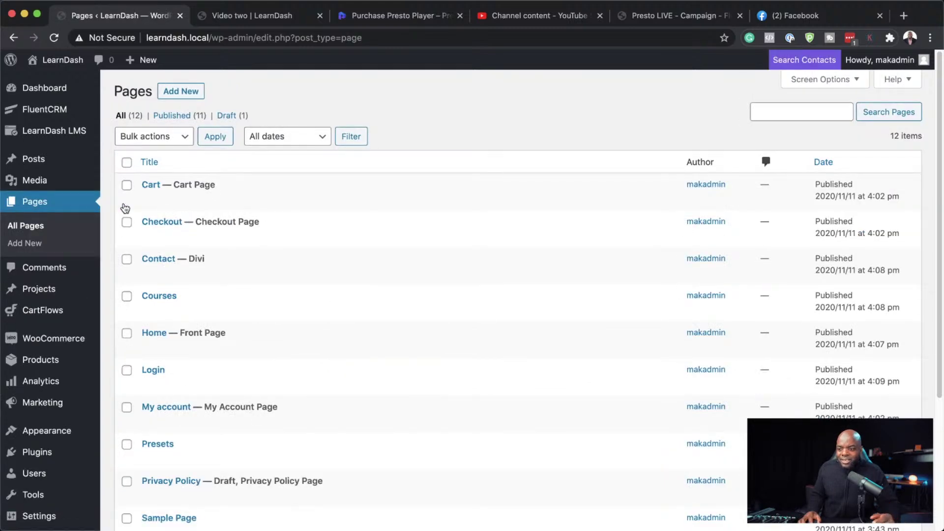
scroll(385, 347, "down", 3)
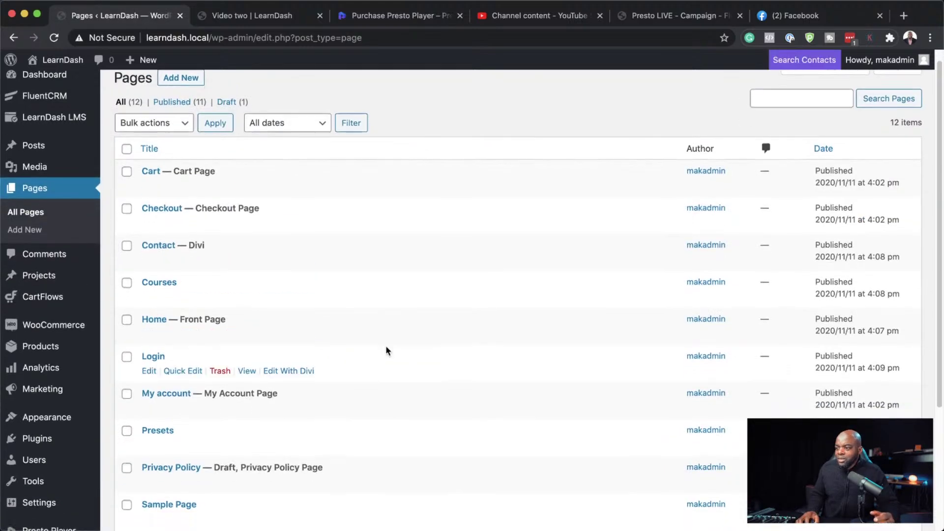
scroll(389, 349, "down", 2)
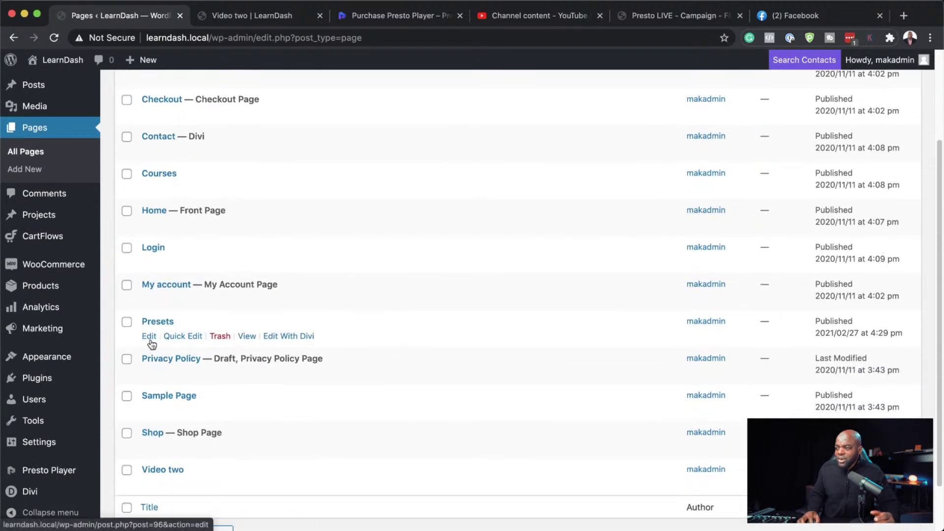
left_click(307, 340)
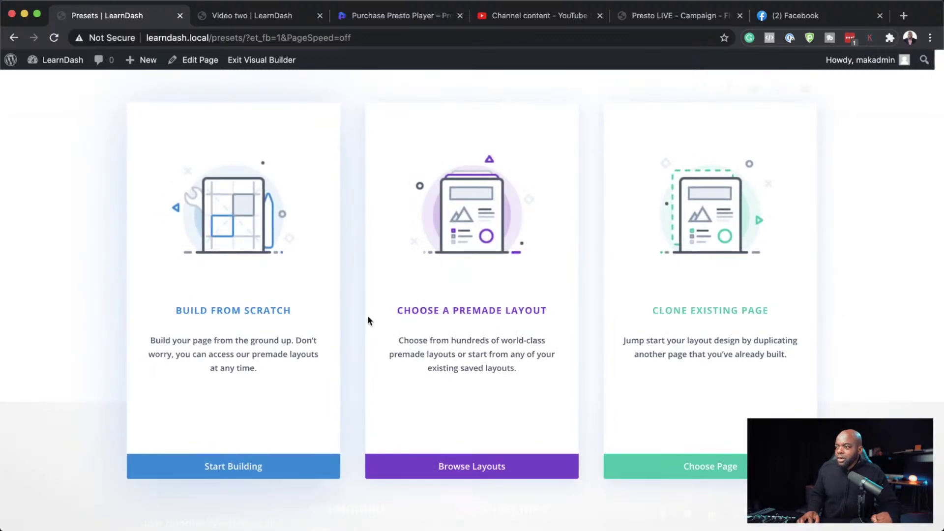
Build the page from scratch with a row of two equal columns and insert a Code module in the first column.
left_click(269, 313)
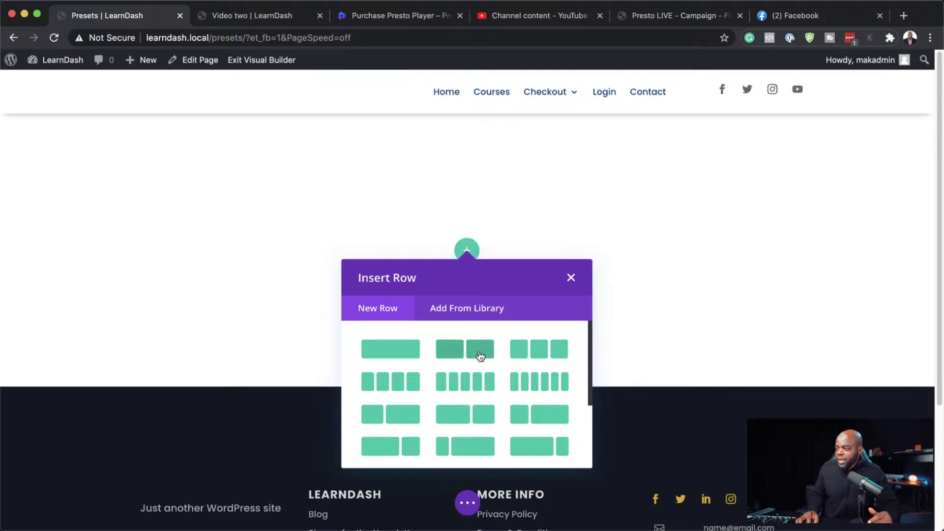
left_click(480, 354)
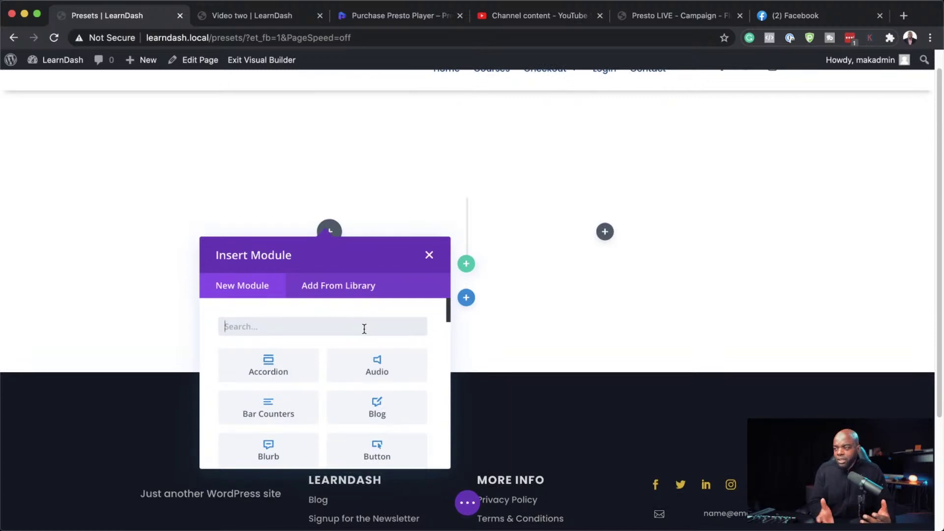
type("code")
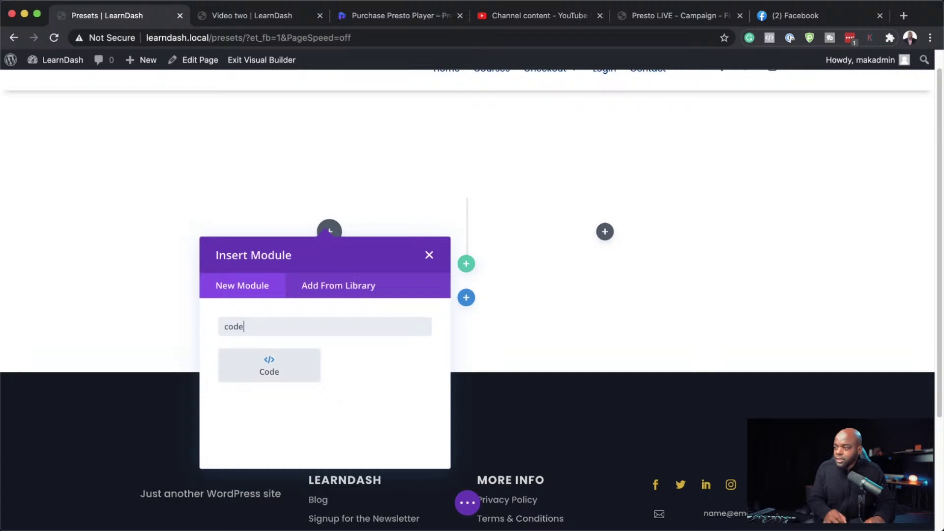
left_click(279, 372)
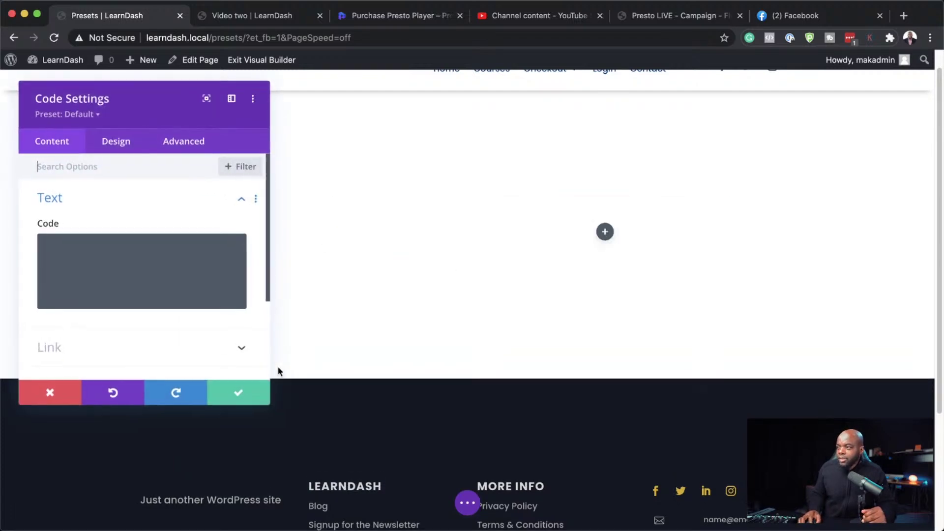
Enter the shortcode [presto_player id=91] as the Code module's content and save the module.
left_click(104, 250)
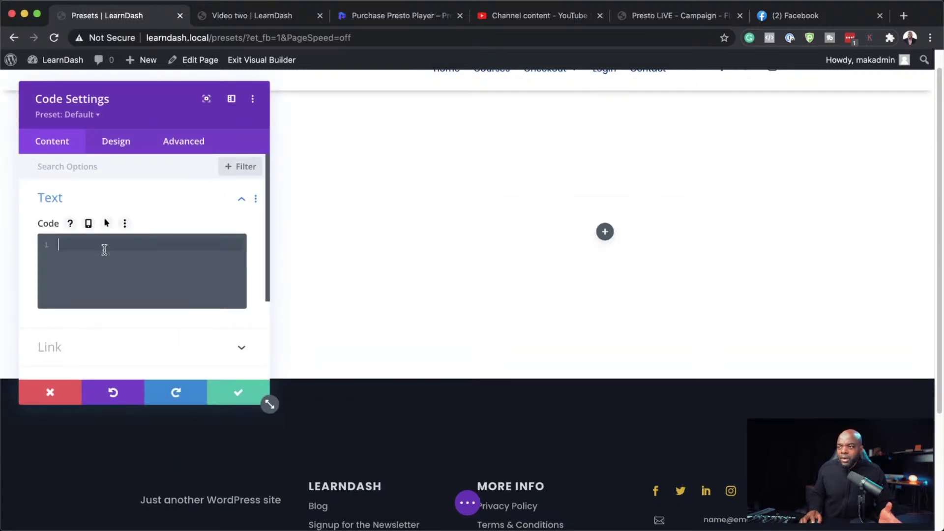
type("[presto_player id=91]")
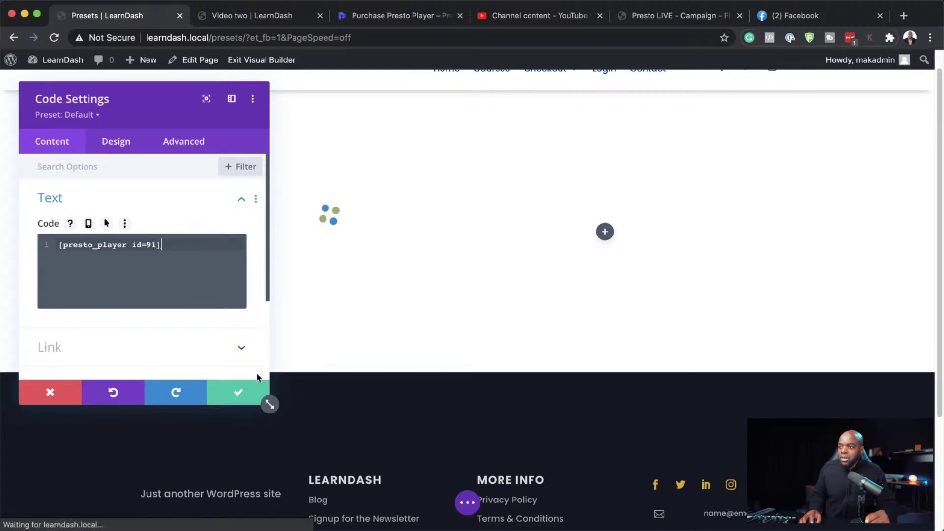
left_click(240, 395)
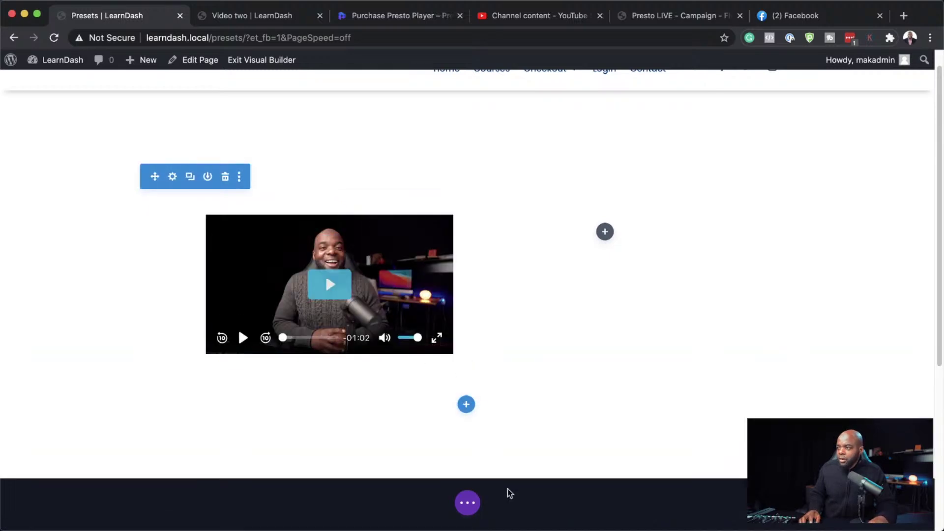
Save the Presets page, exit the visual builder, and briefly play the embedded video on the live page before pausing it.
left_click(482, 486)
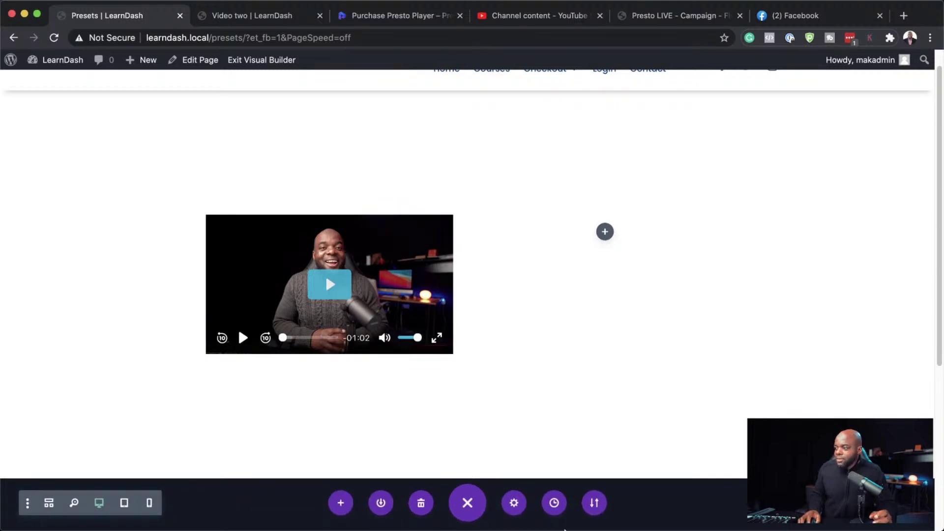
mouse_move(549, 528)
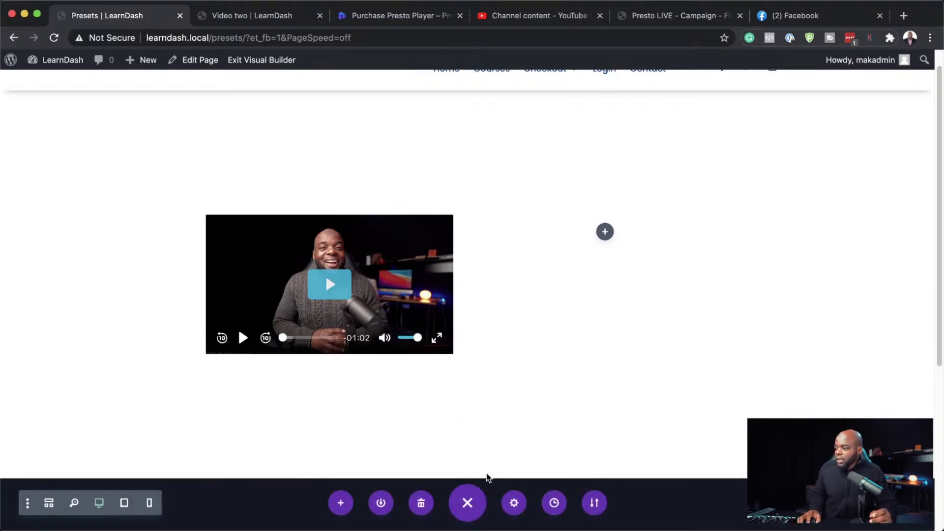
left_click(281, 61)
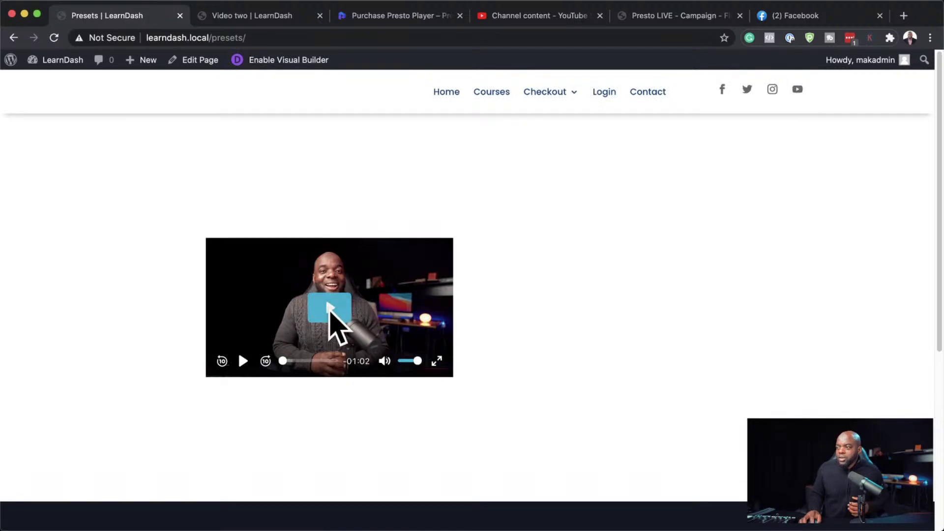
left_click(329, 308)
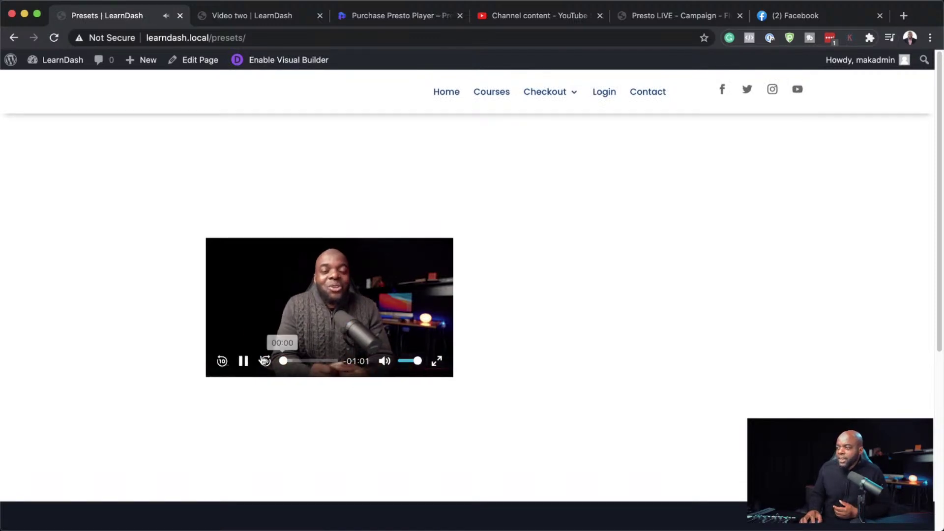
left_click(243, 362)
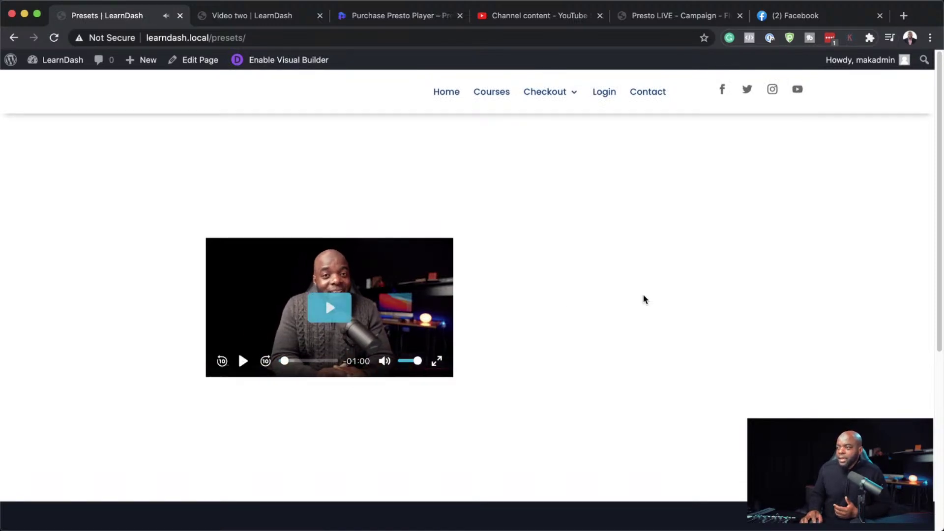
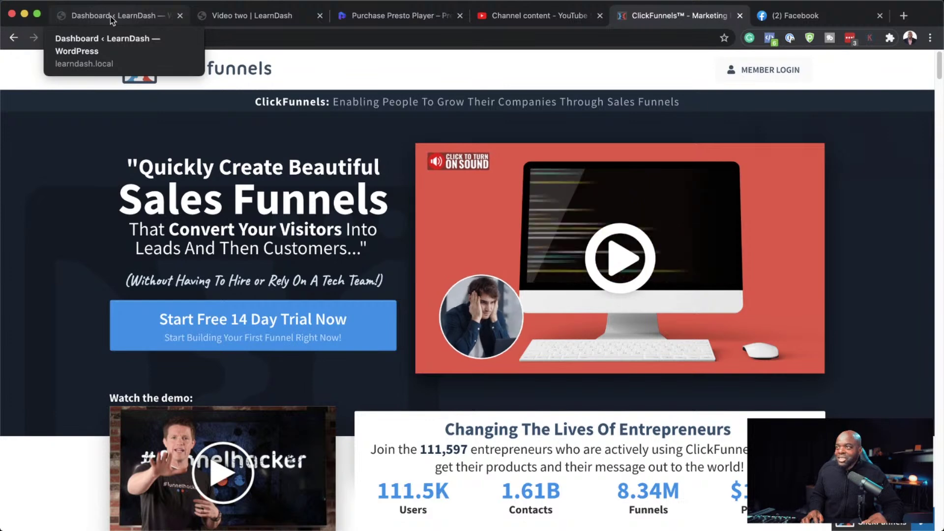
Open the "Video two" page in the WordPress block editor and delete its Presto YouTube video block.
left_click(110, 16)
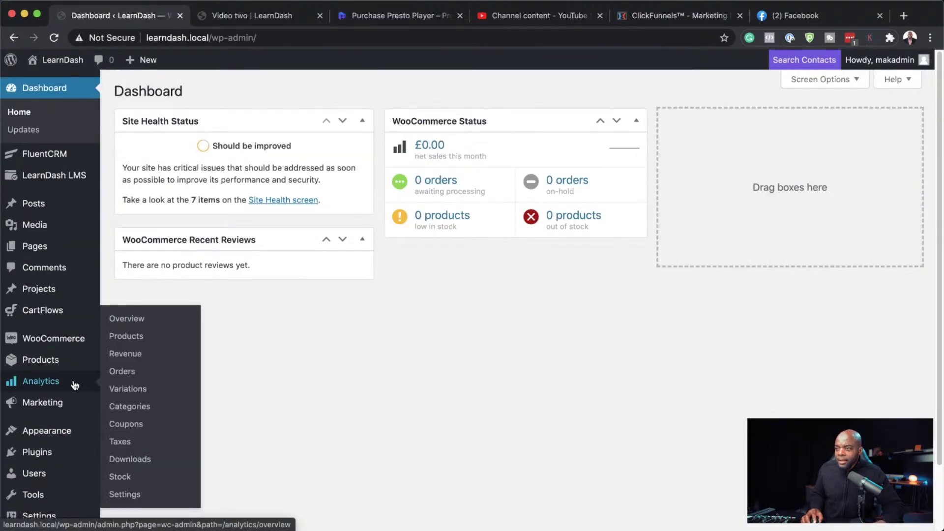
mouse_move(59, 251)
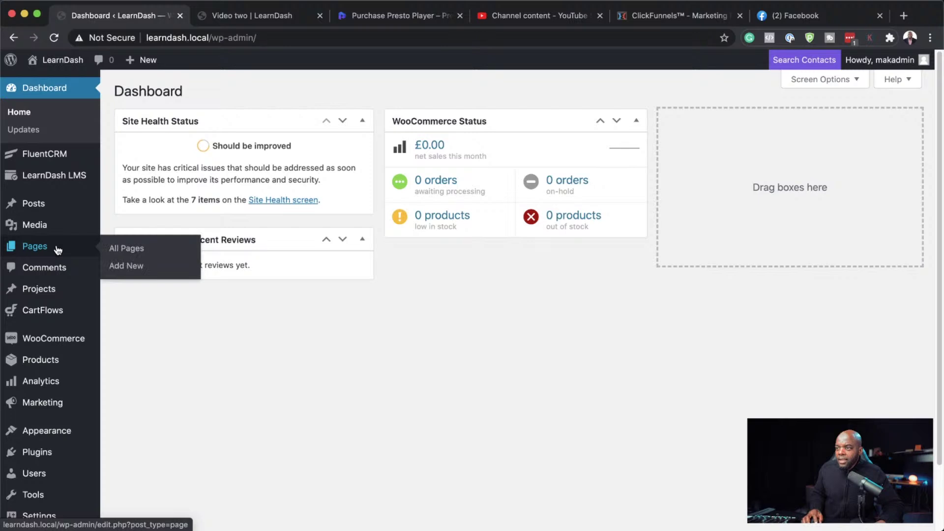
left_click(268, 19)
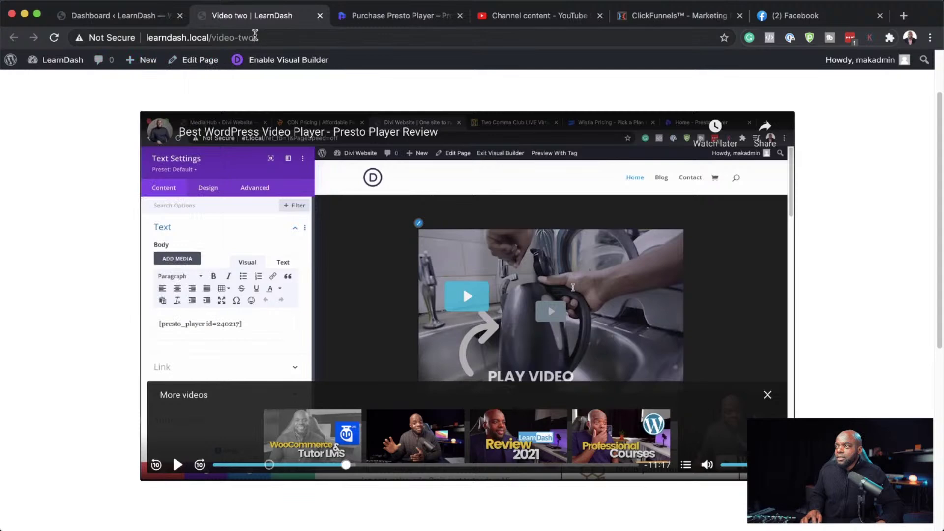
left_click(54, 38)
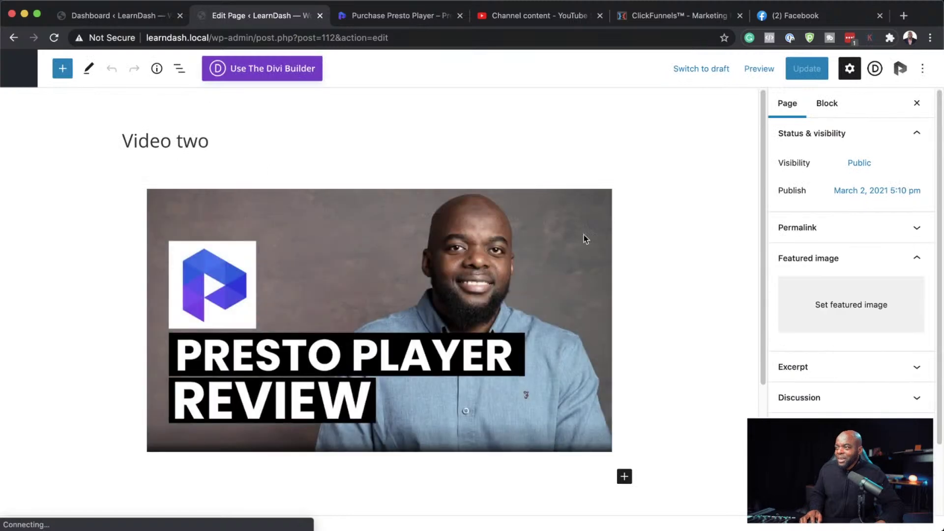
left_click(608, 267)
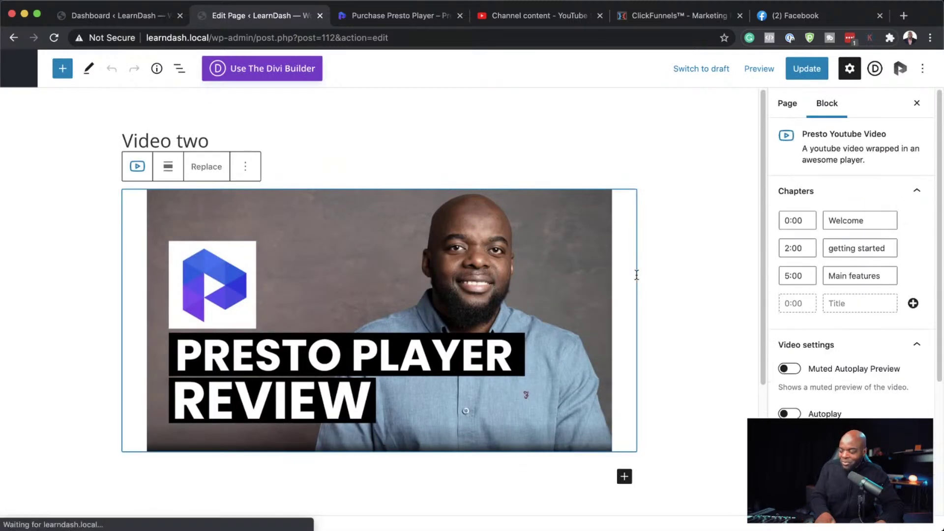
key("BackSpace")
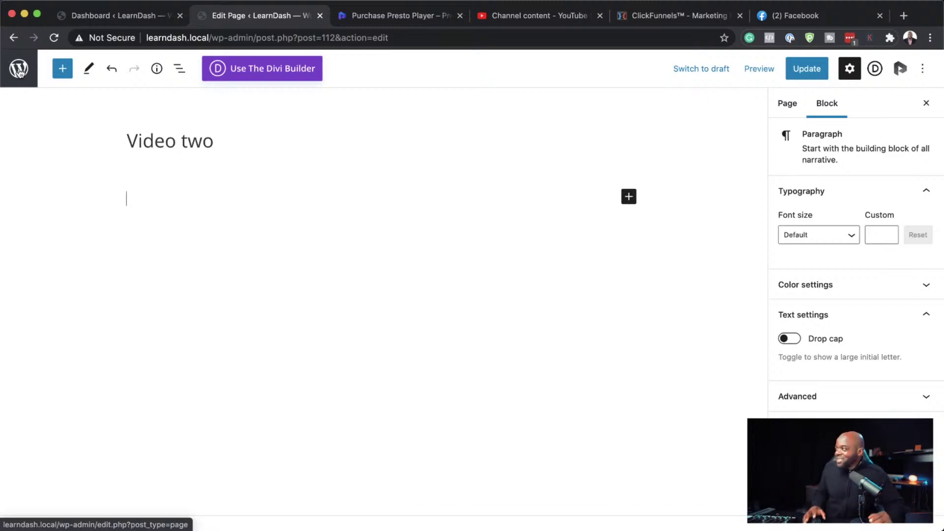
Insert a "Vlog" video from the Presto Player Media Hub into the "Video two" page and close the Media Hub.
left_click(904, 73)
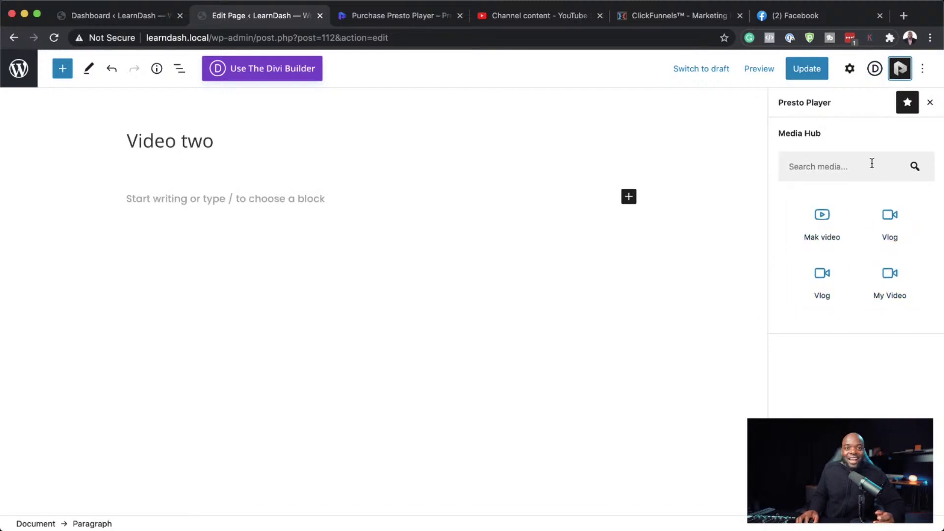
left_click(855, 167)
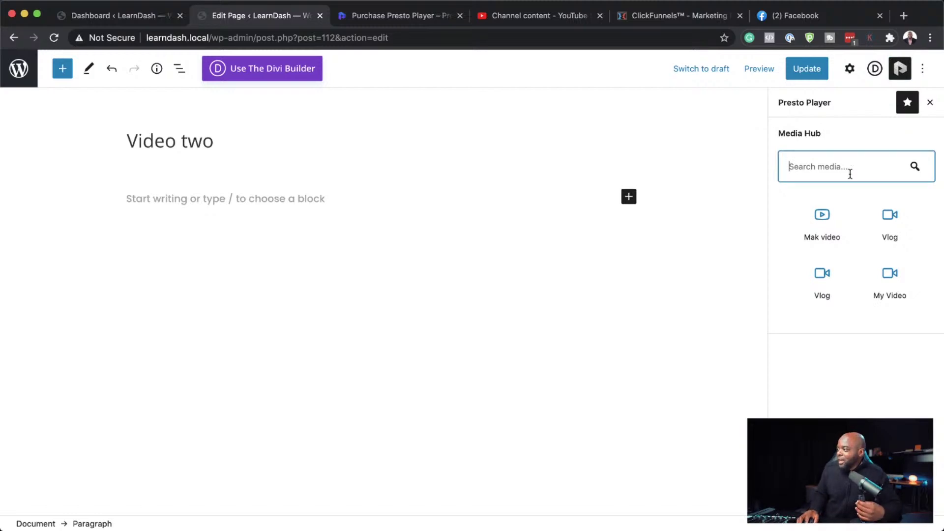
left_click(897, 220)
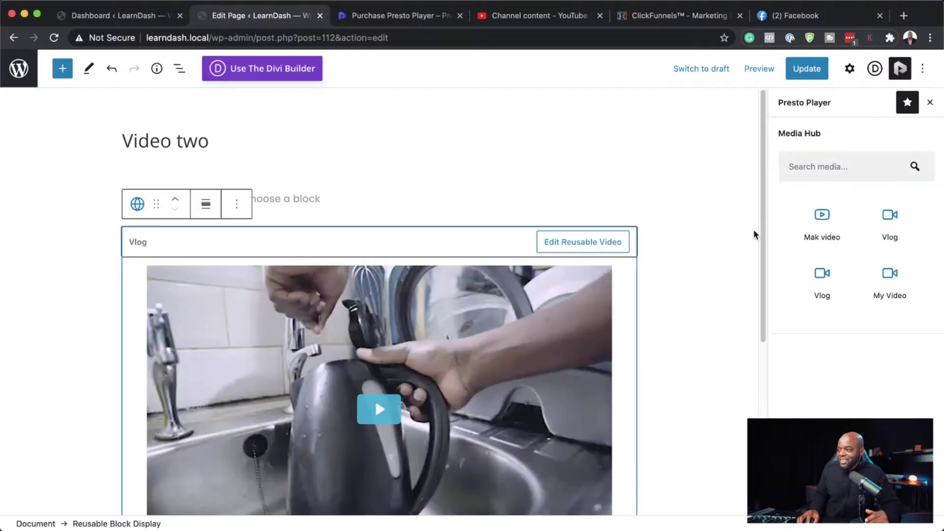
scroll(692, 309, "down", 3)
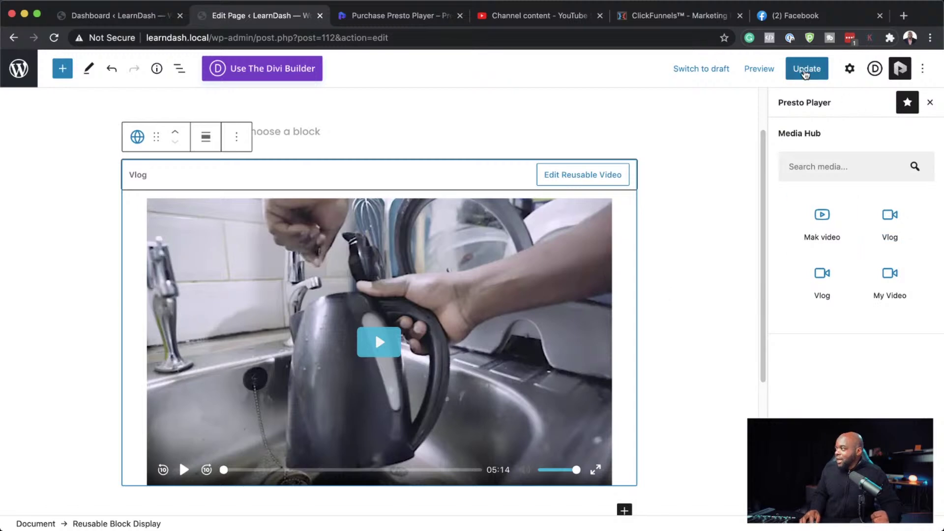
left_click(931, 103)
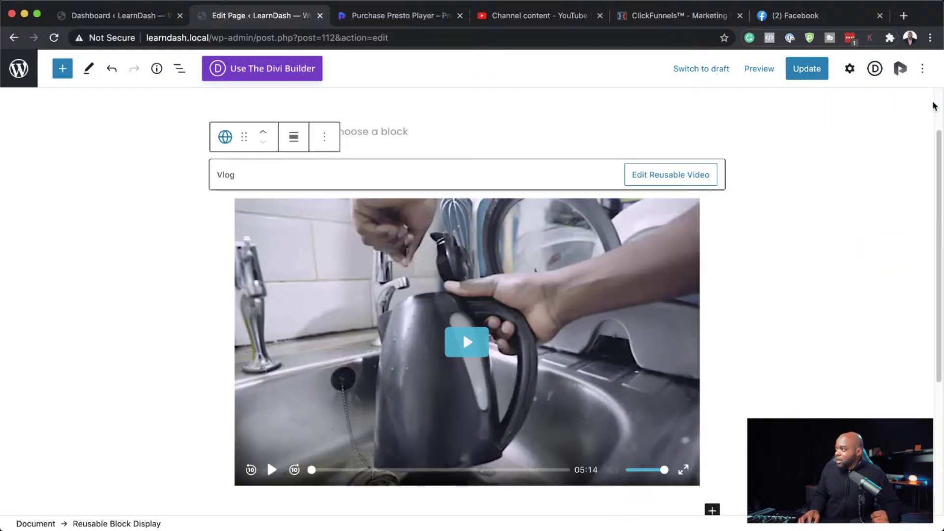
Check the reusable video block's settings, including the Advanced section, and update the "Video two" page.
left_click(850, 68)
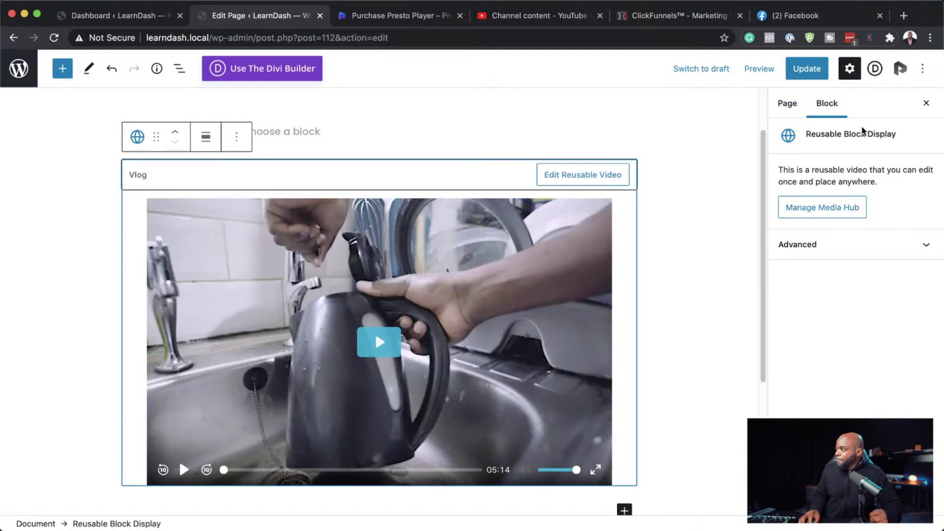
left_click(810, 248)
left_click(810, 247)
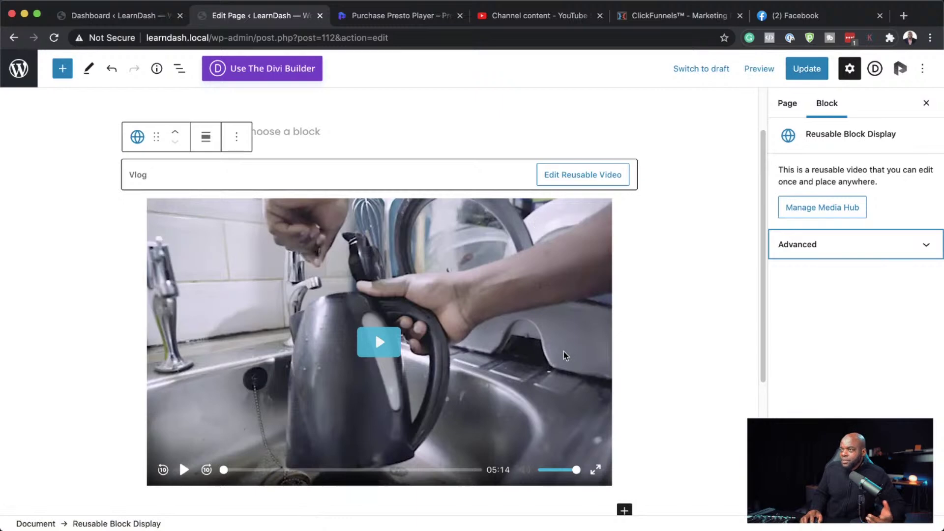
scroll(654, 362, "down", 3)
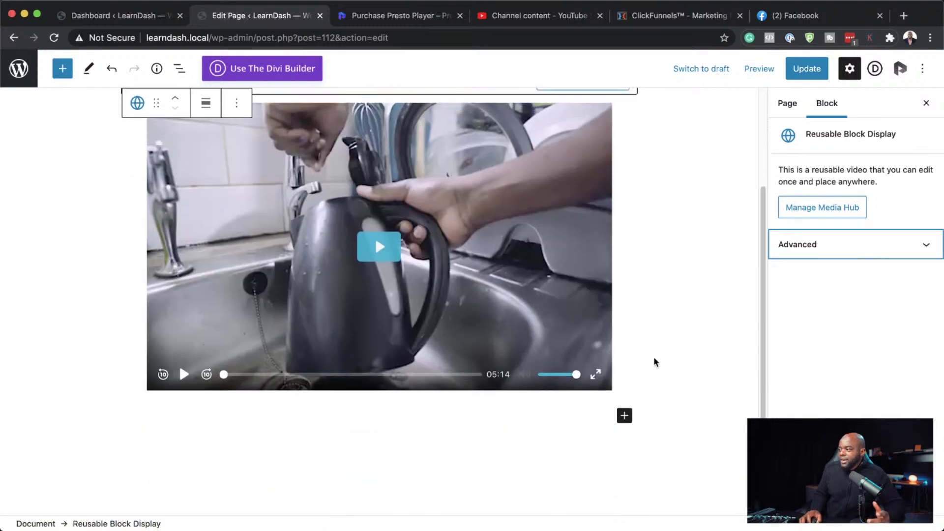
left_click(816, 74)
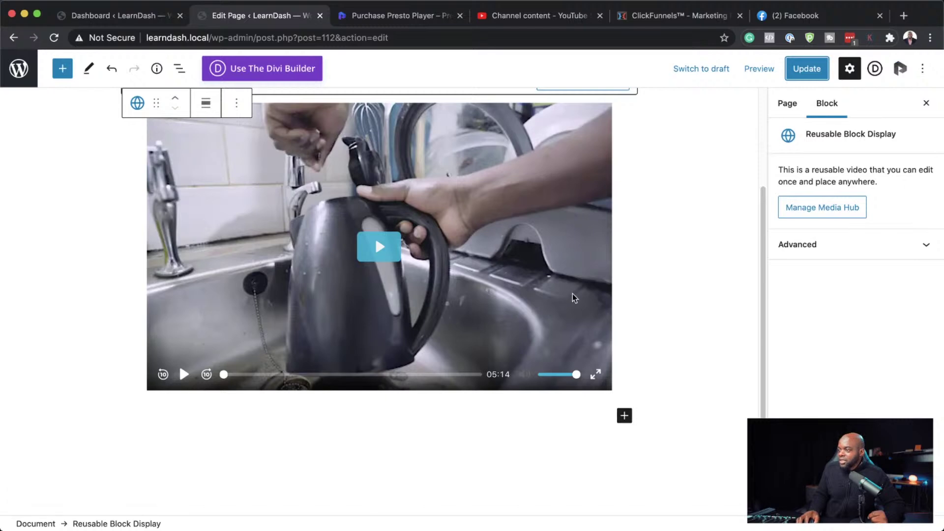
Select the reusable "Vlog" block to look over its block controls, and leave the editor for the list of pages.
scroll(597, 307, "up", 2)
scroll(596, 308, "up", 2)
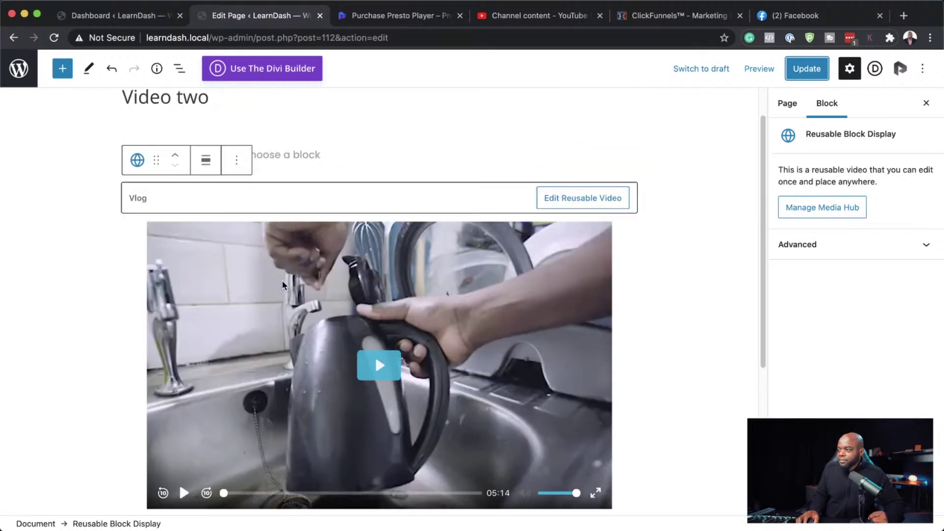
left_click(480, 305)
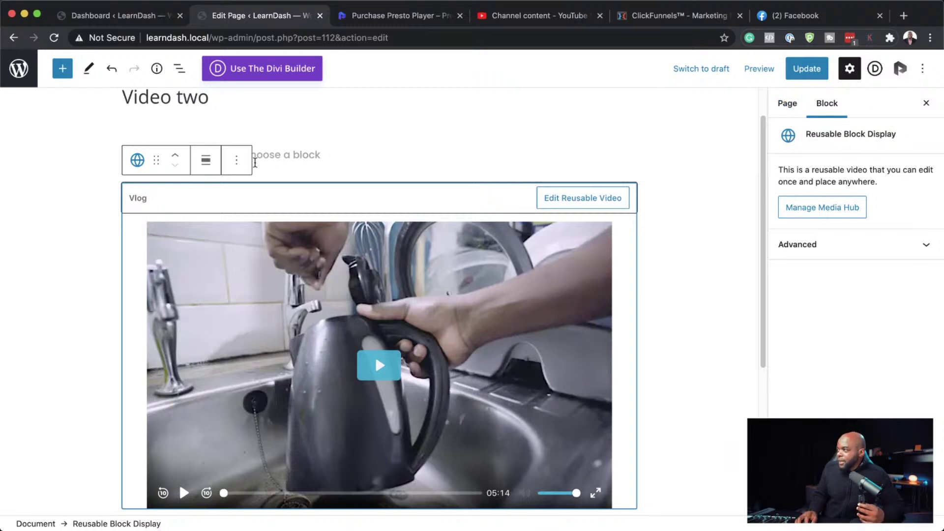
scroll(204, 252, "up", 1)
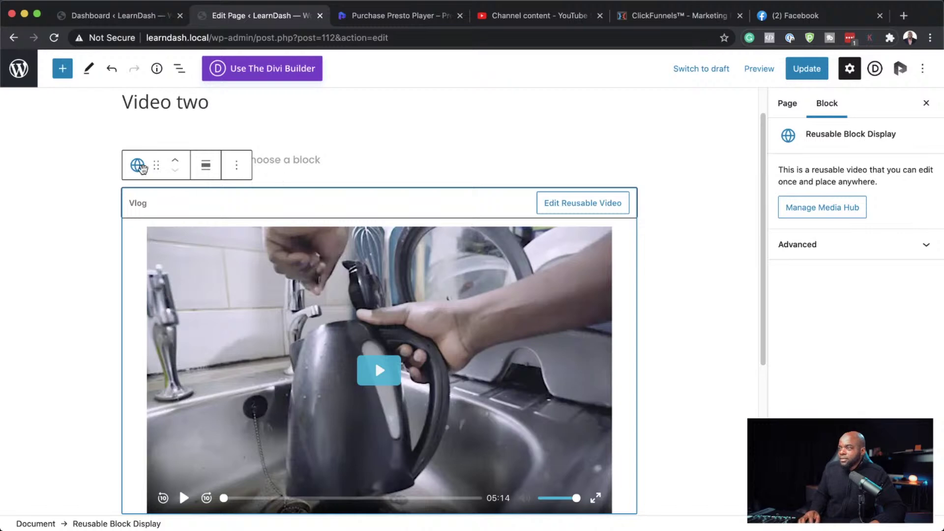
left_click(138, 169)
left_click(138, 168)
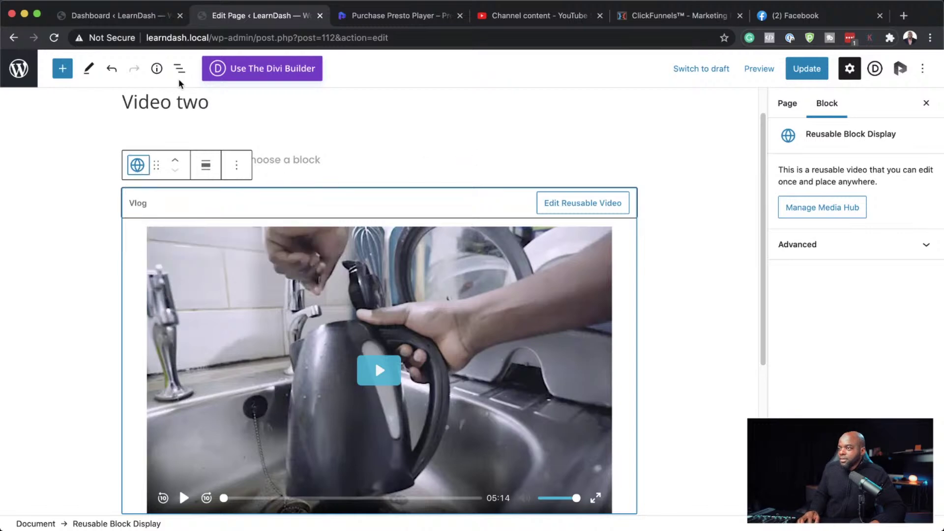
left_click(20, 72)
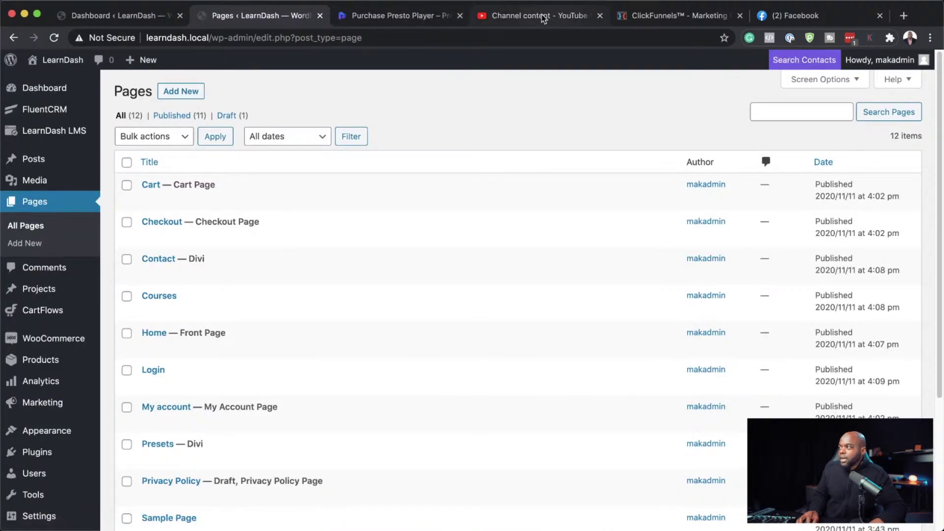
Copy the shareable link of the "My Top 5 Income Online Steams" video in YouTube Studio and return to the WordPress Pages list.
left_click(543, 17)
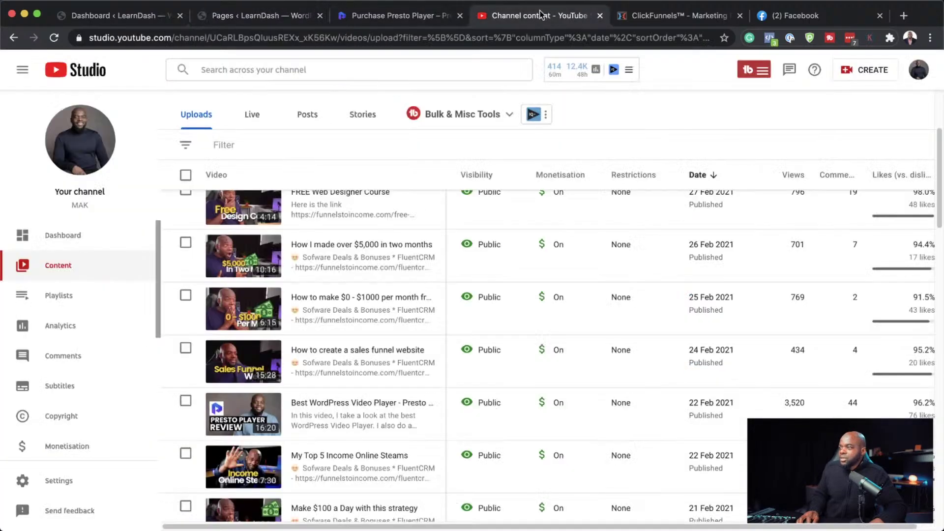
scroll(369, 348, "down", 2)
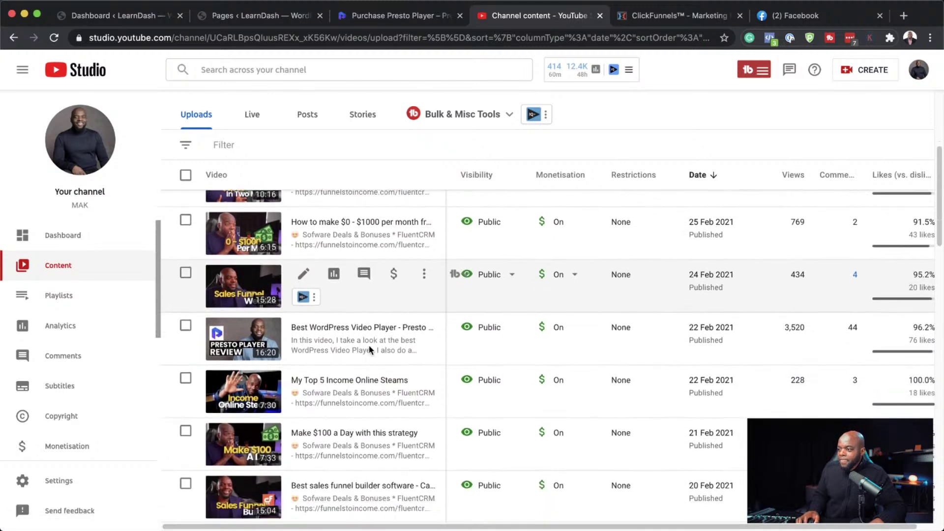
scroll(369, 344, "down", 1)
left_click(426, 359)
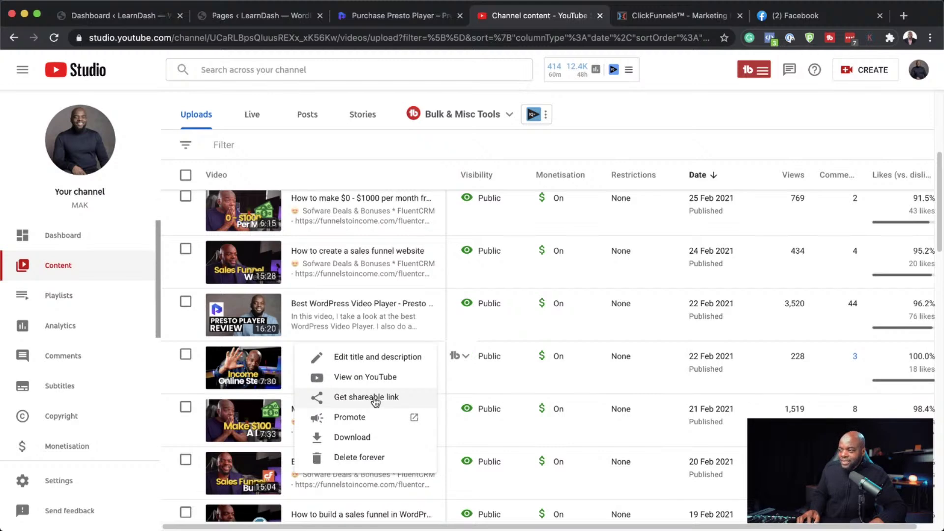
left_click(375, 402)
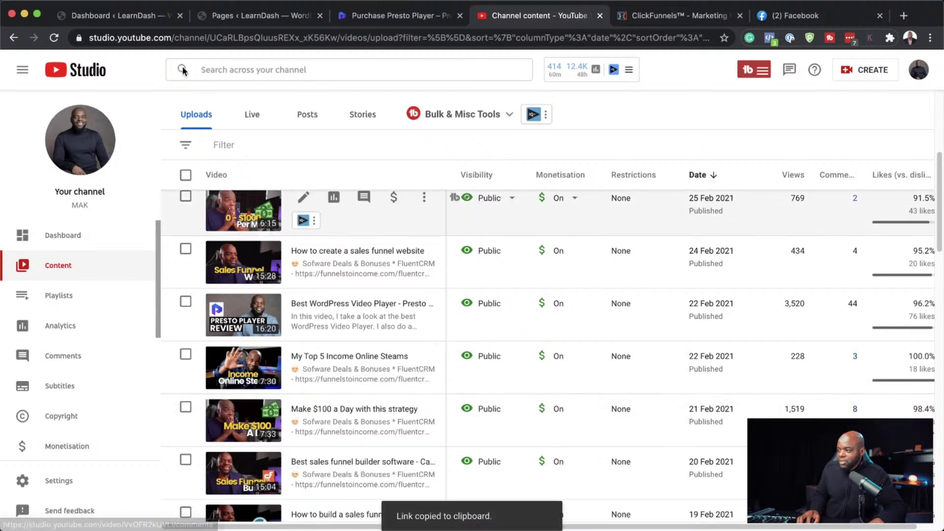
left_click(148, 15)
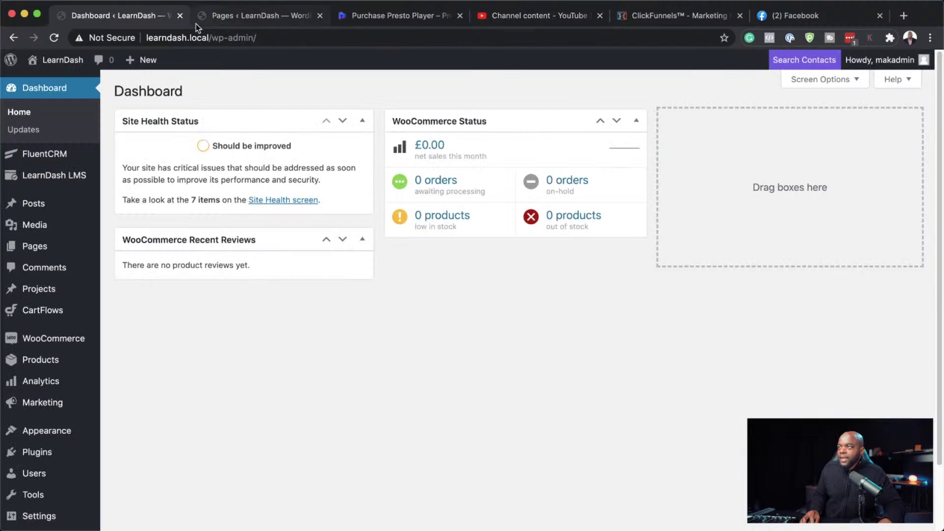
left_click(240, 19)
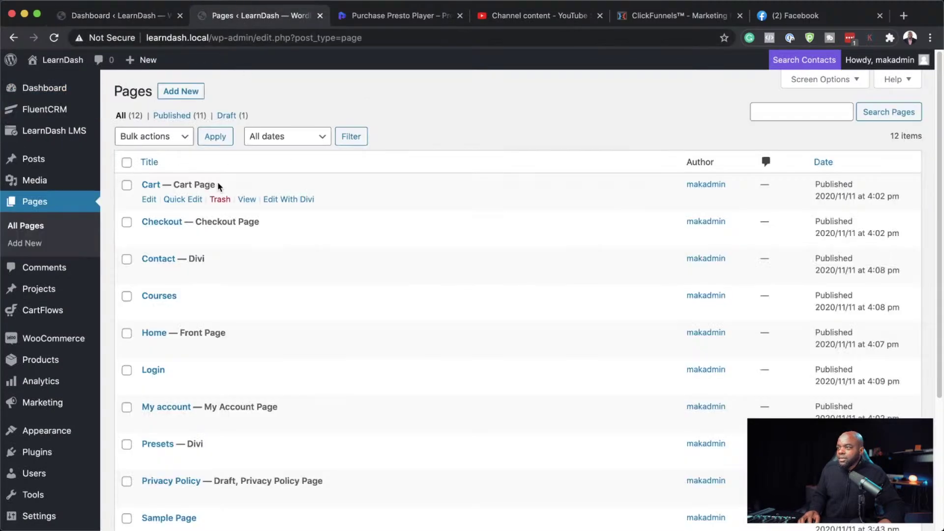
Open the "Presets" page for editing, return it from Divi to the default editor, and update it.
scroll(303, 353, "down", 1)
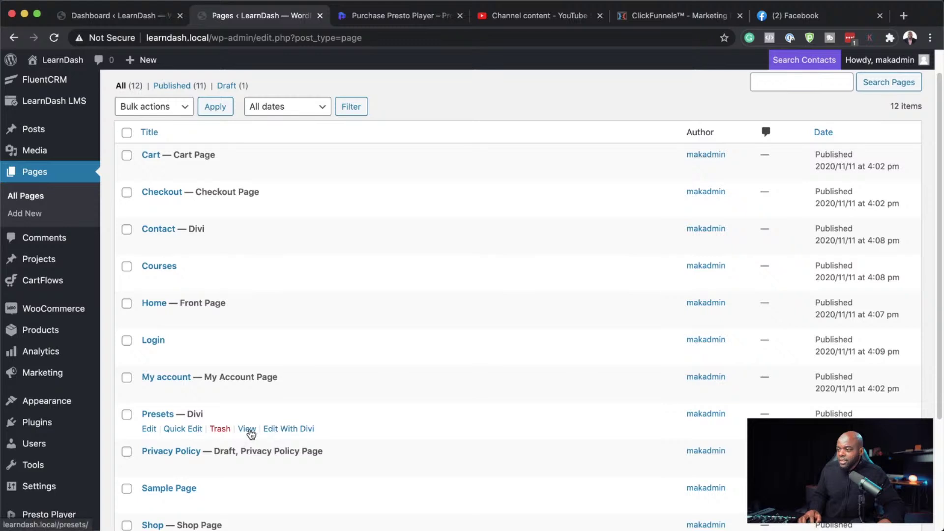
left_click(153, 430)
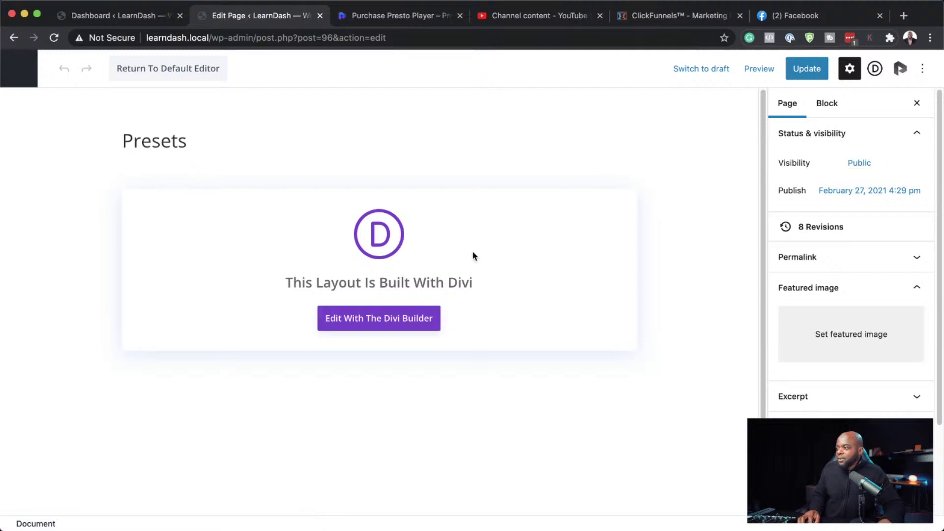
left_click(171, 69)
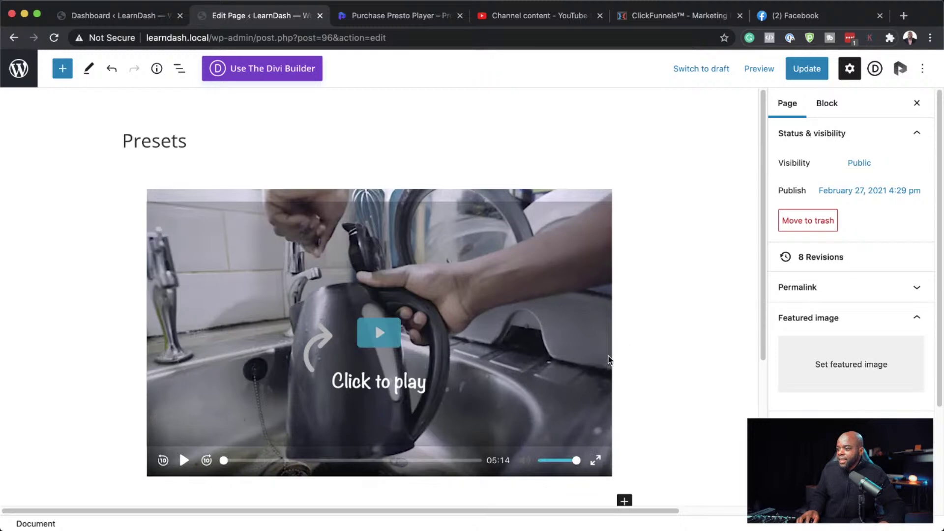
scroll(639, 373, "down", 2)
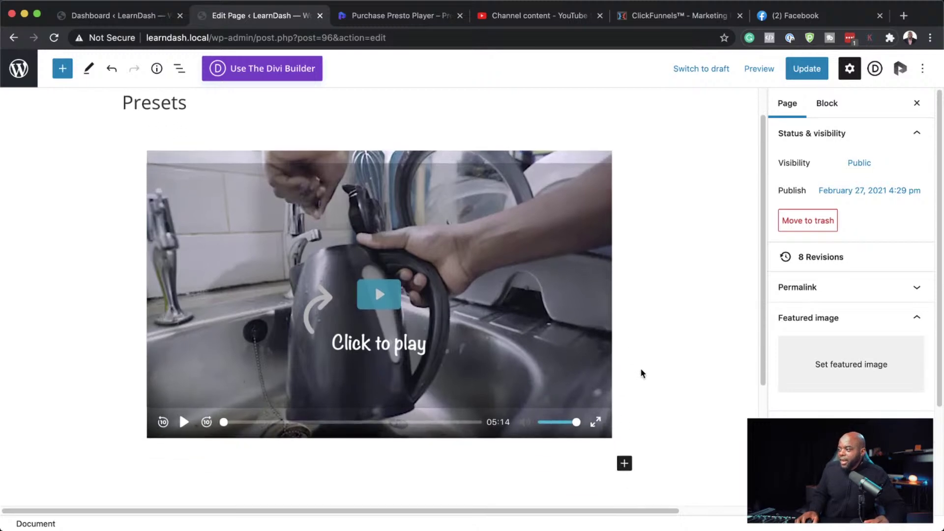
scroll(641, 374, "up", 1)
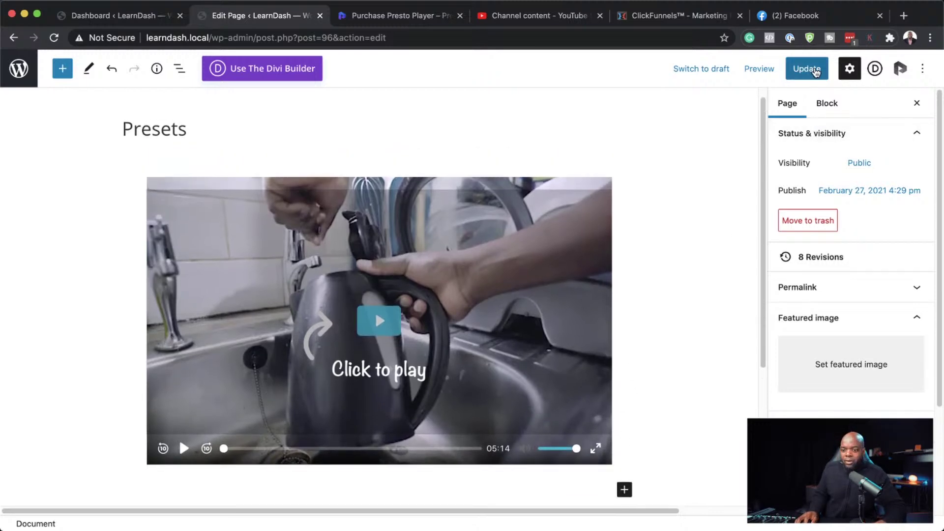
left_click(815, 72)
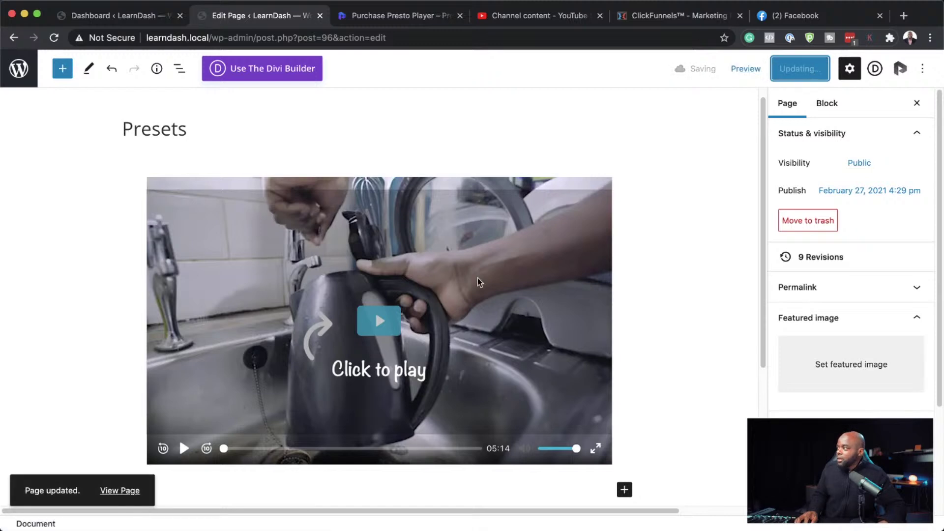
View the published "Presets" page in a separate browser tab, and briefly play and pause its self-hosted video.
left_click(127, 492)
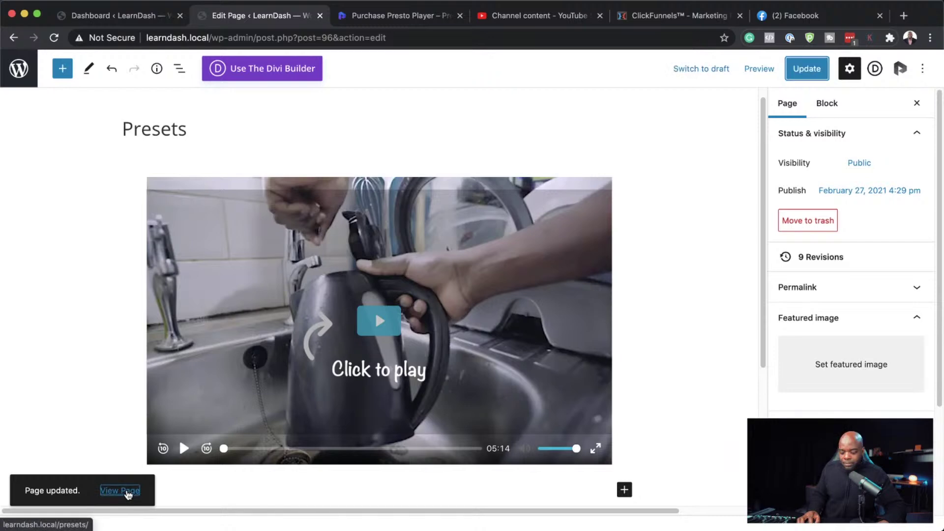
left_click(127, 491, "super")
left_click(341, 20)
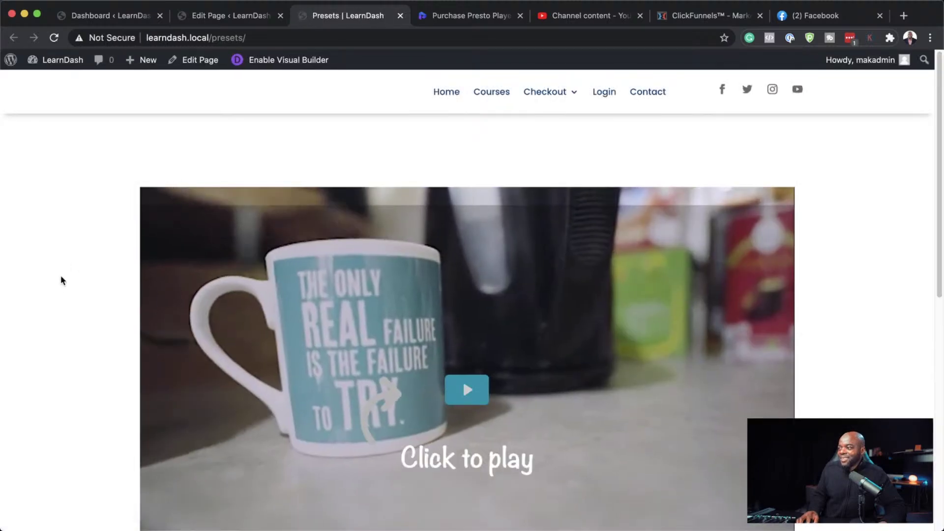
scroll(43, 293, "down", 2)
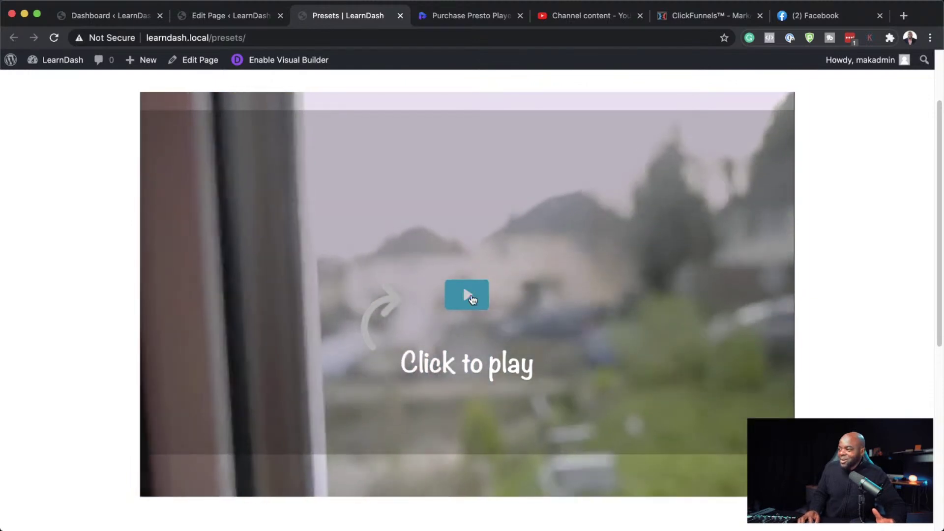
left_click(467, 296)
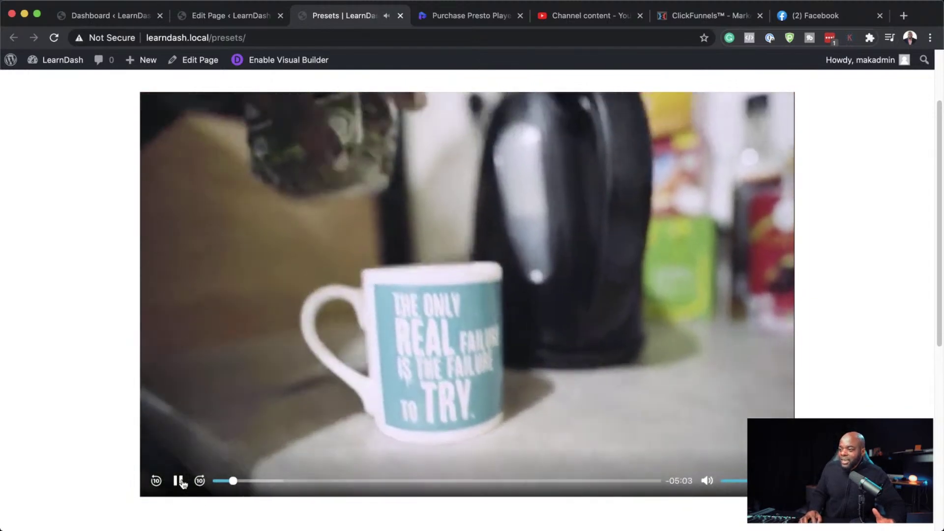
left_click(178, 481)
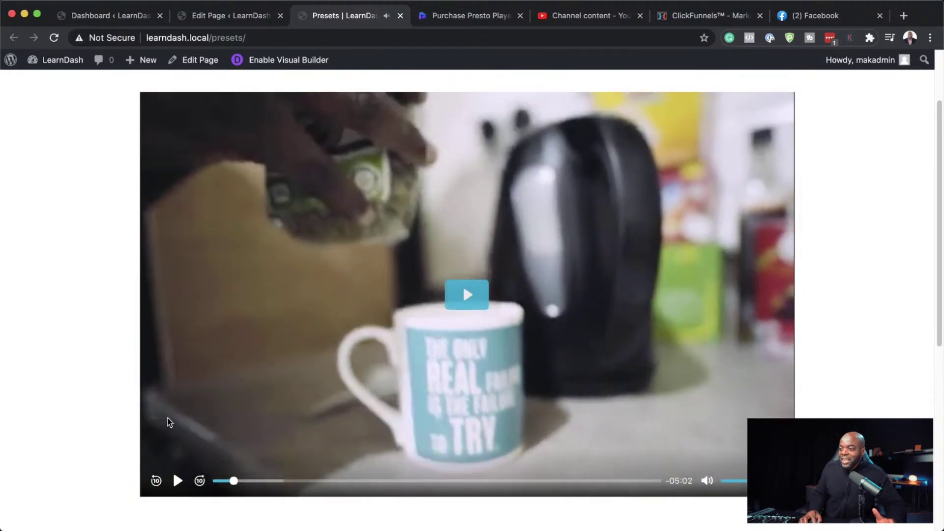
left_click(210, 18)
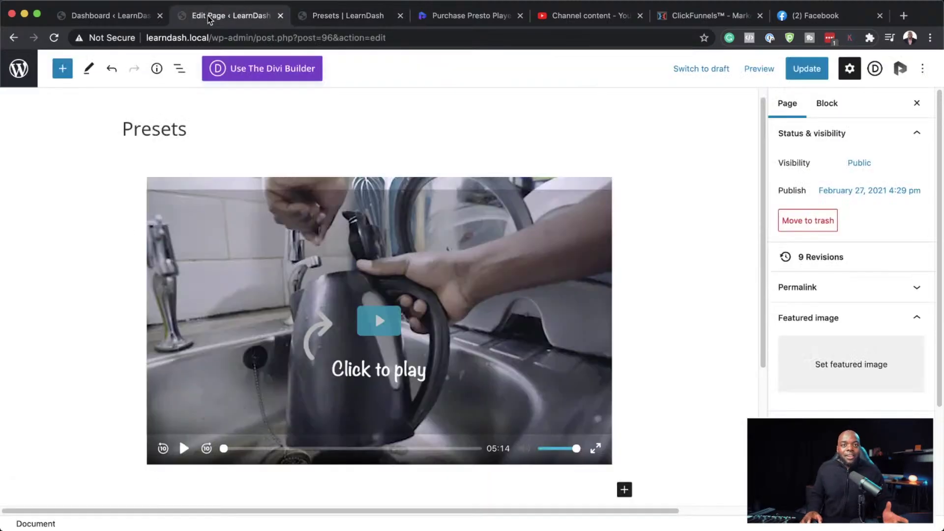
left_click(493, 277)
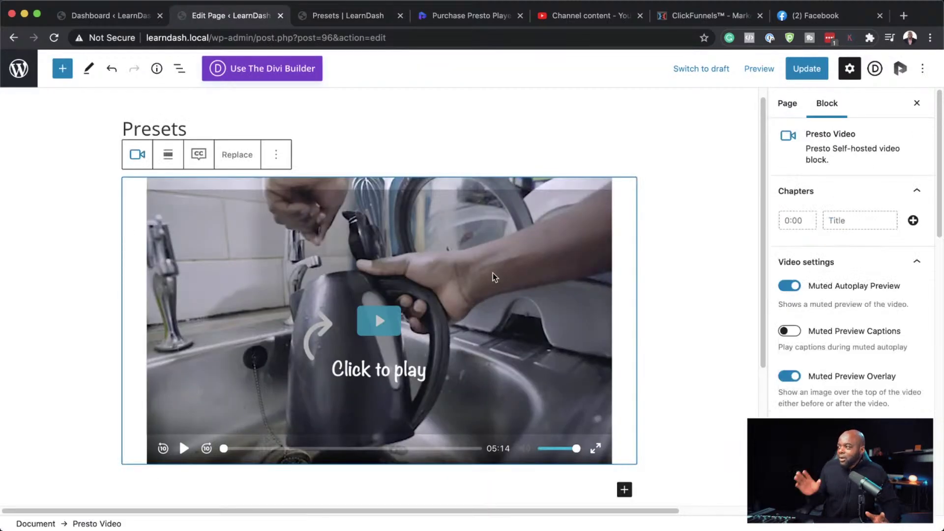
key("BackSpace")
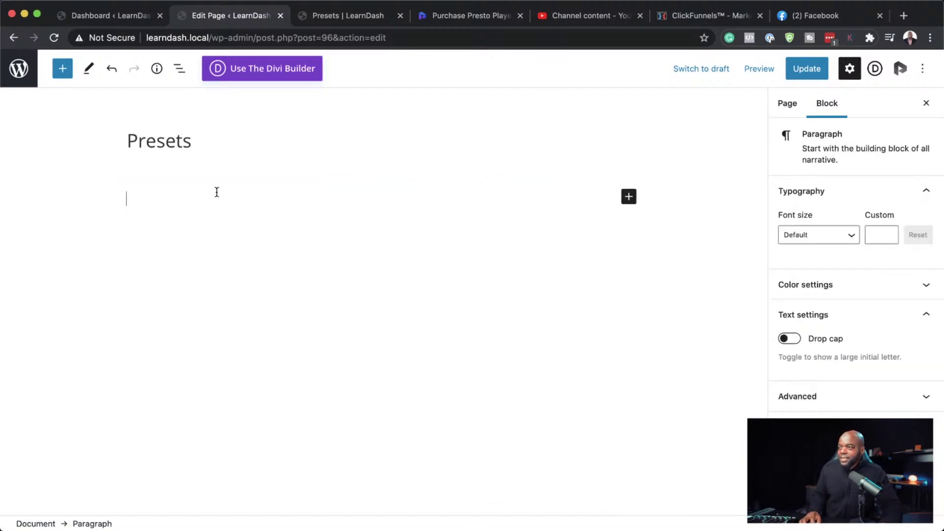
type("/")
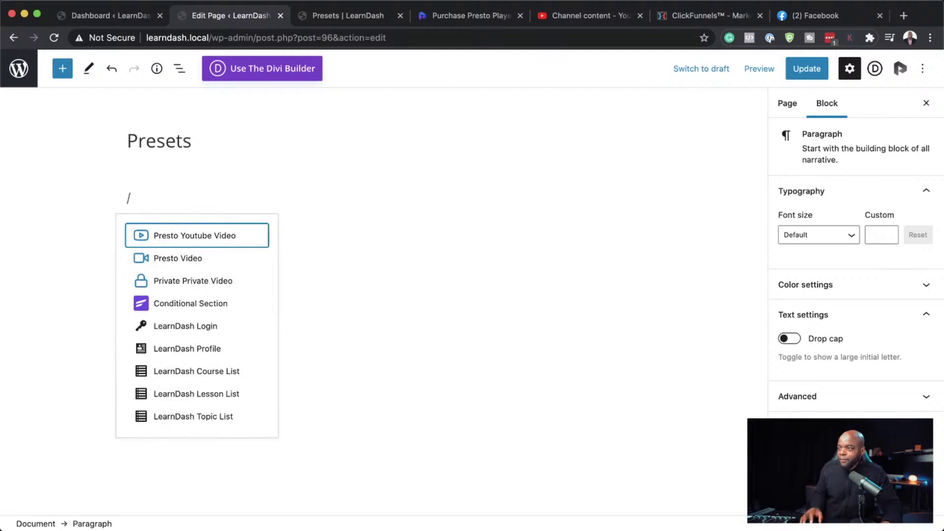
left_click(229, 239)
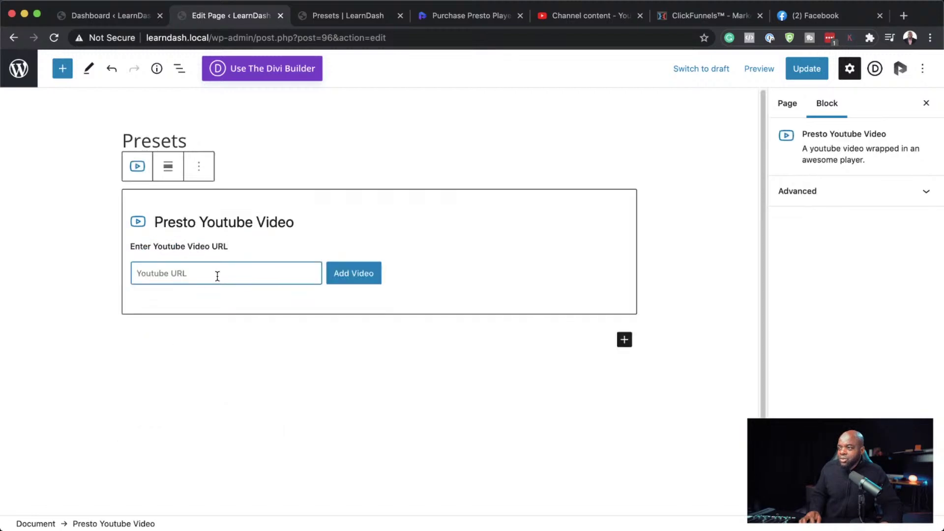
key("super+v")
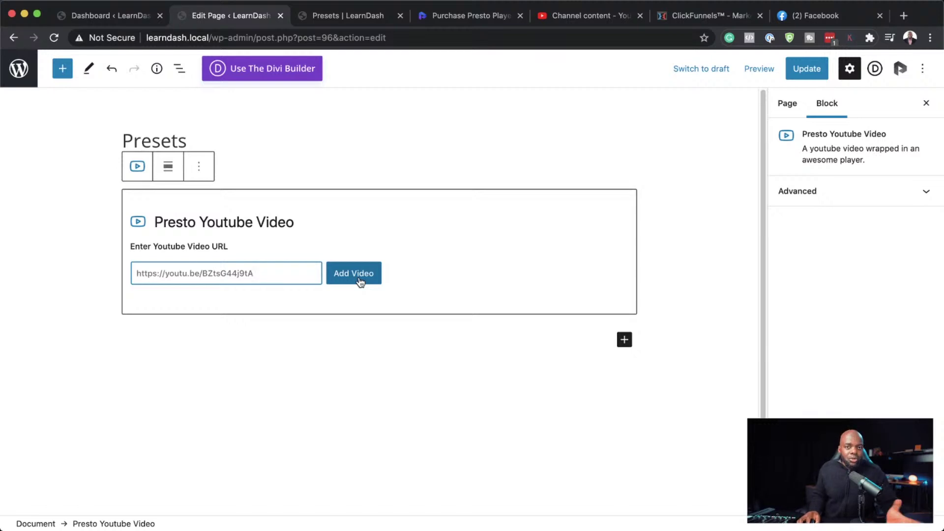
left_click(360, 281)
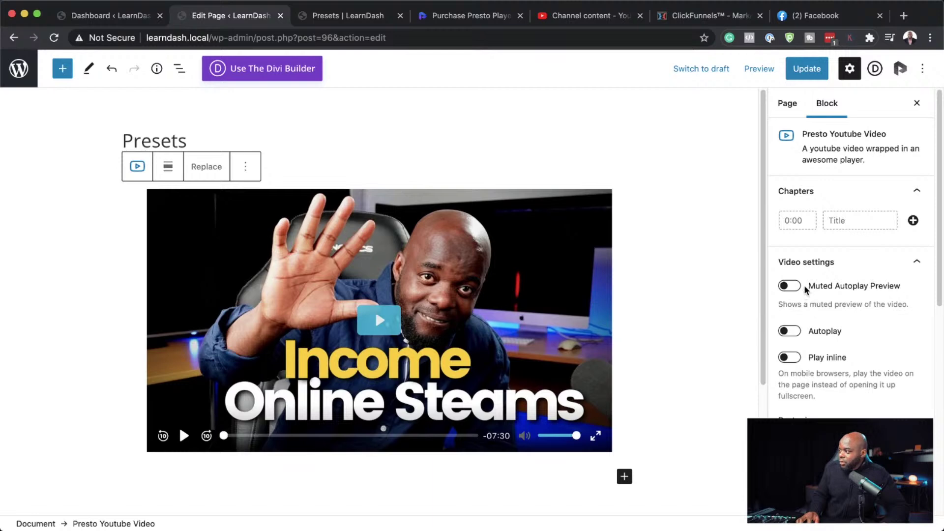
Look at the video on the ClickFunnels homepage and return to the "Presets" page editor.
left_click(713, 17)
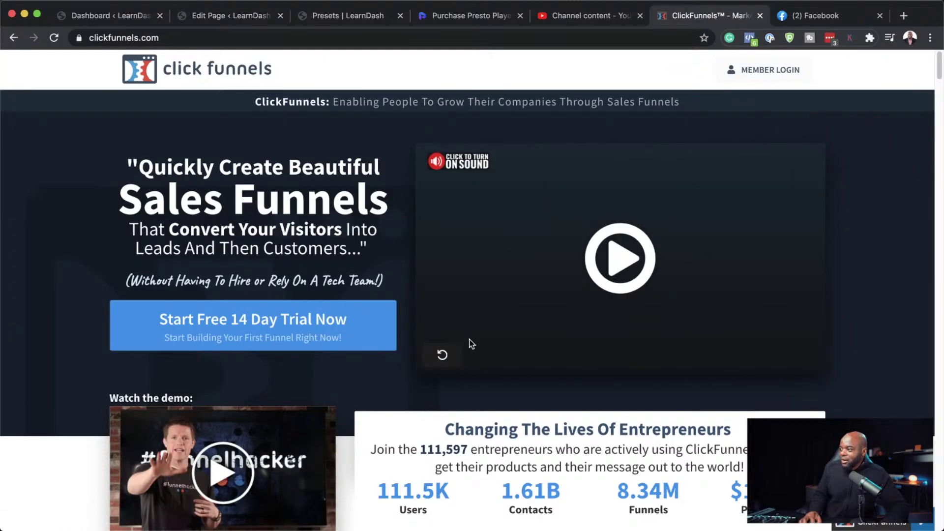
left_click(98, 16)
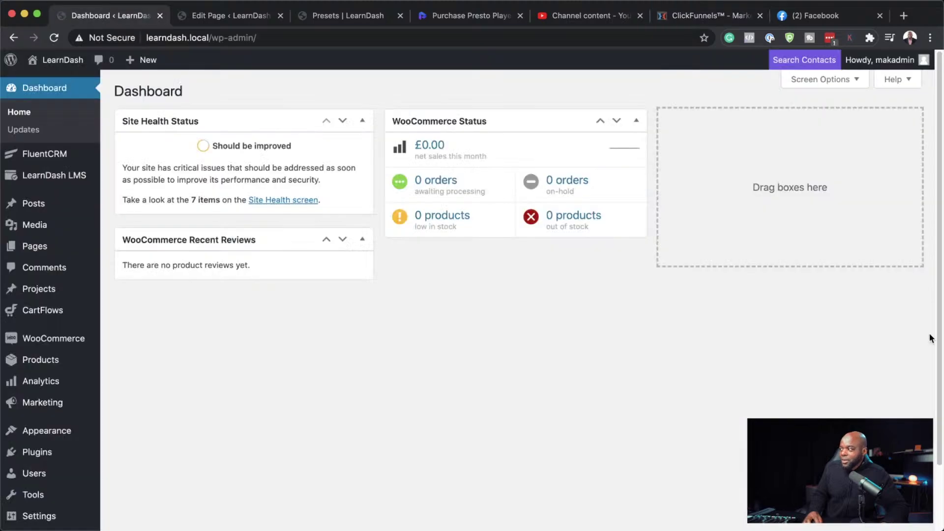
left_click(241, 15)
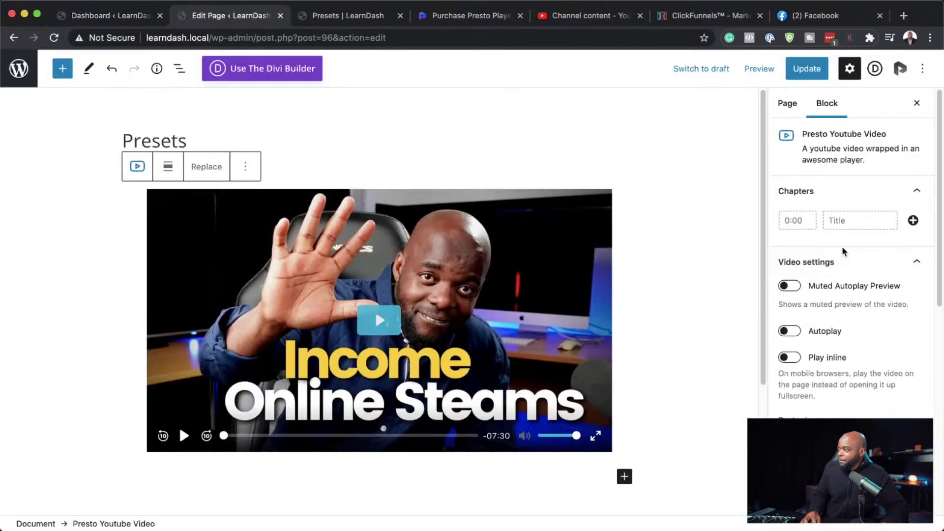
Enable Muted Autoplay Preview for the YouTube video, leave Muted Preview Overlay off, and update the "Presets" page.
left_click(790, 286)
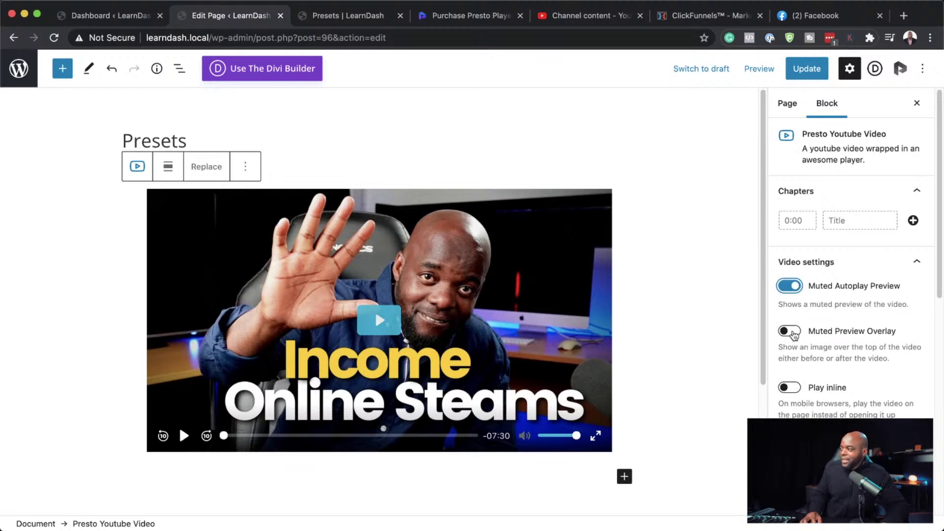
left_click(789, 331)
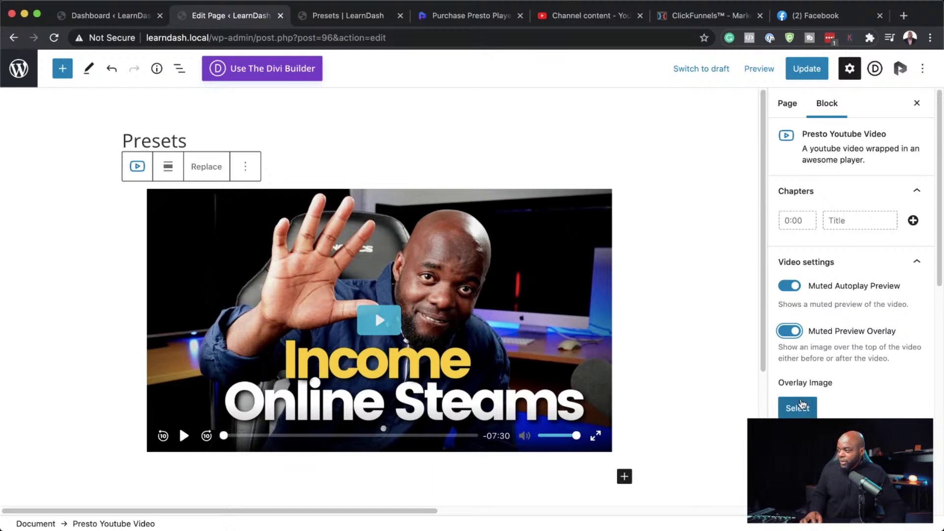
left_click(793, 332)
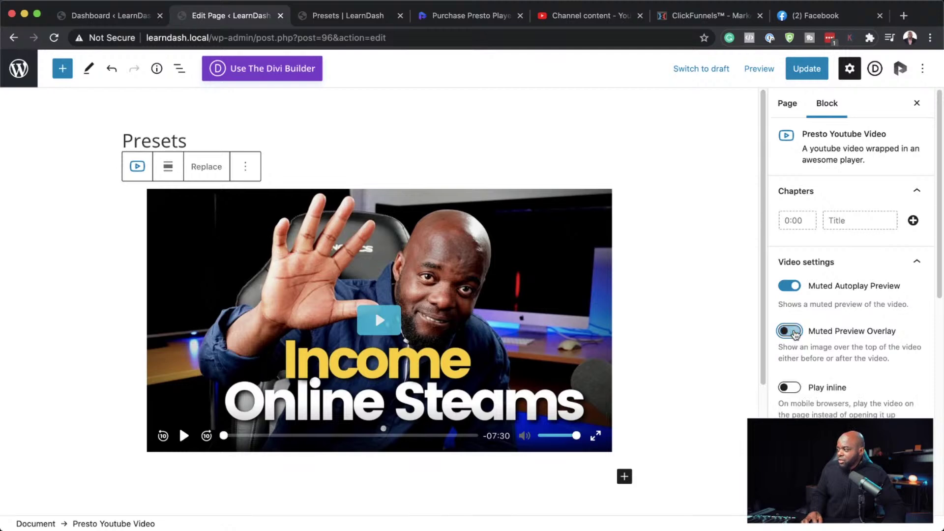
scroll(800, 317, "down", 5)
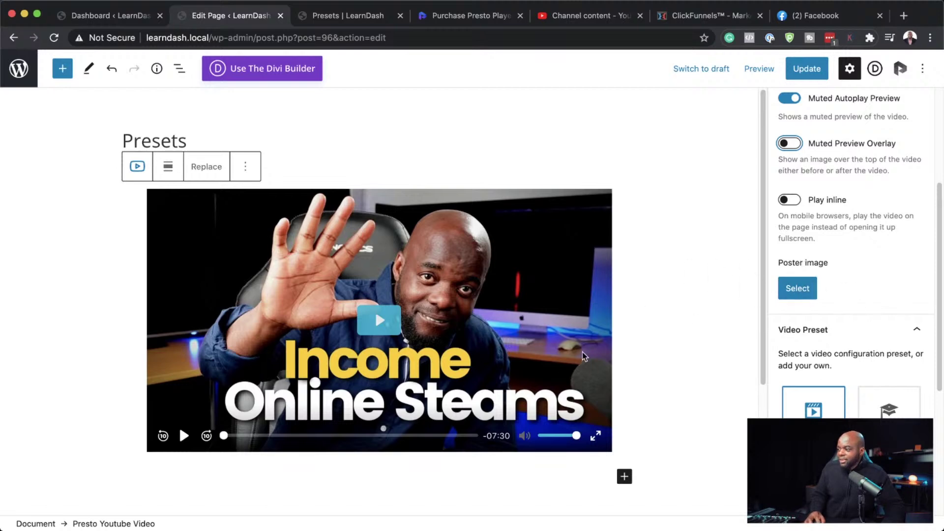
scroll(888, 320, "down", 6)
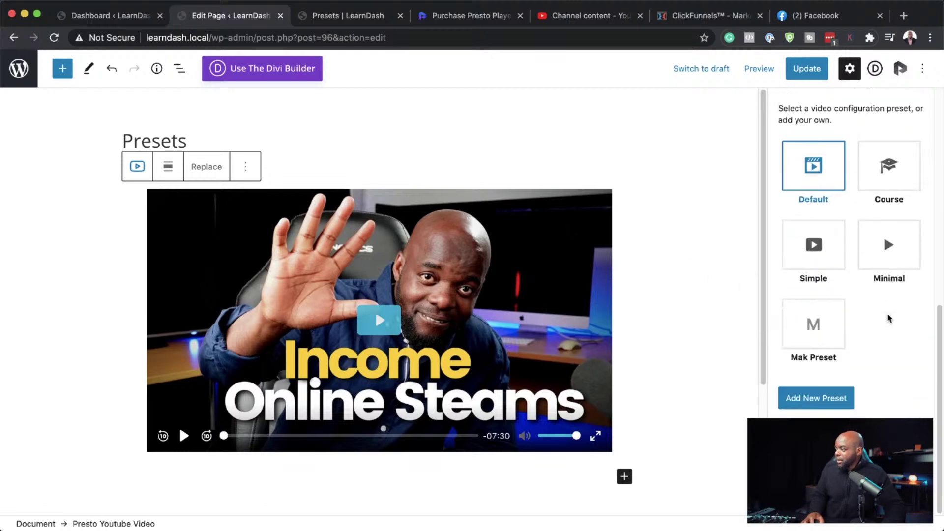
scroll(890, 317, "up", 3)
left_click(821, 71)
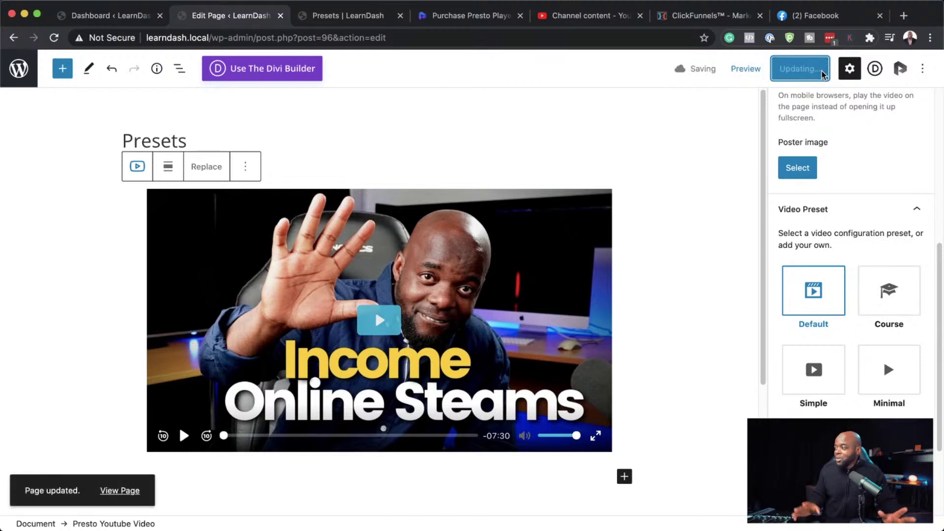
Open the updated "Presets" page in a new browser tab, close the old copy, and view the YouTube video's muted preview.
scroll(868, 184, "up", 3)
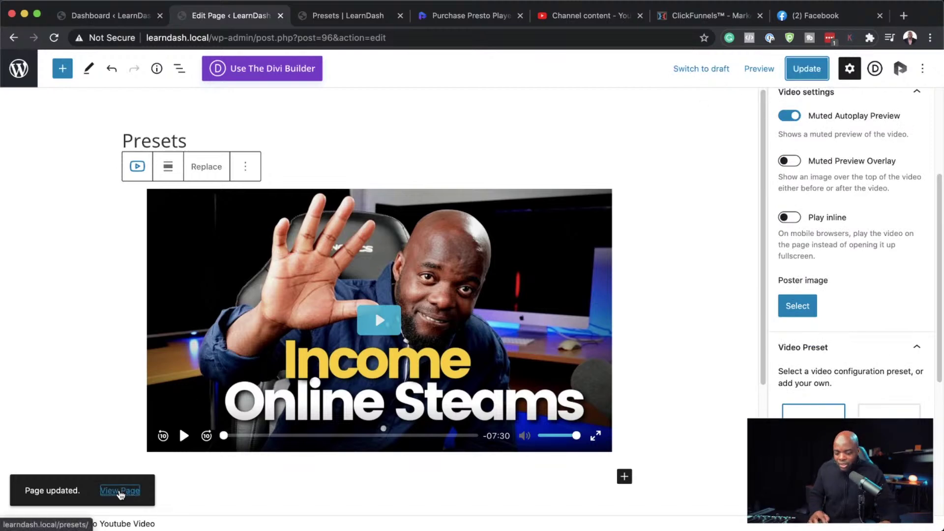
left_click(119, 491, "super")
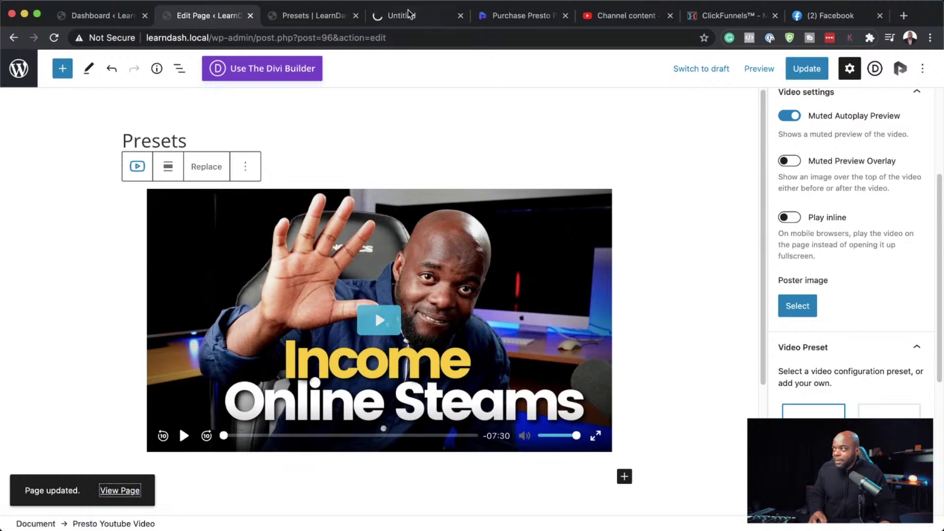
left_click(355, 16)
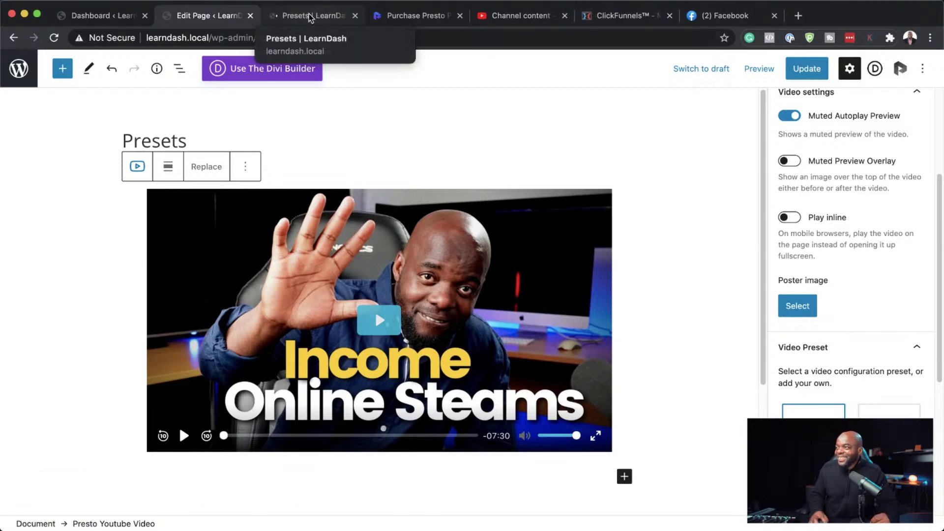
left_click(310, 16)
scroll(2, 251, "down", 2)
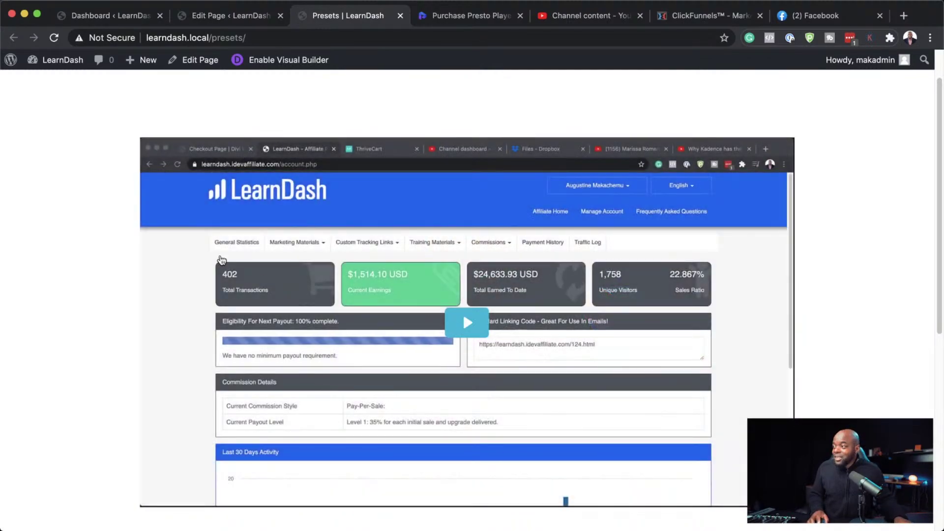
mouse_move(134, 58)
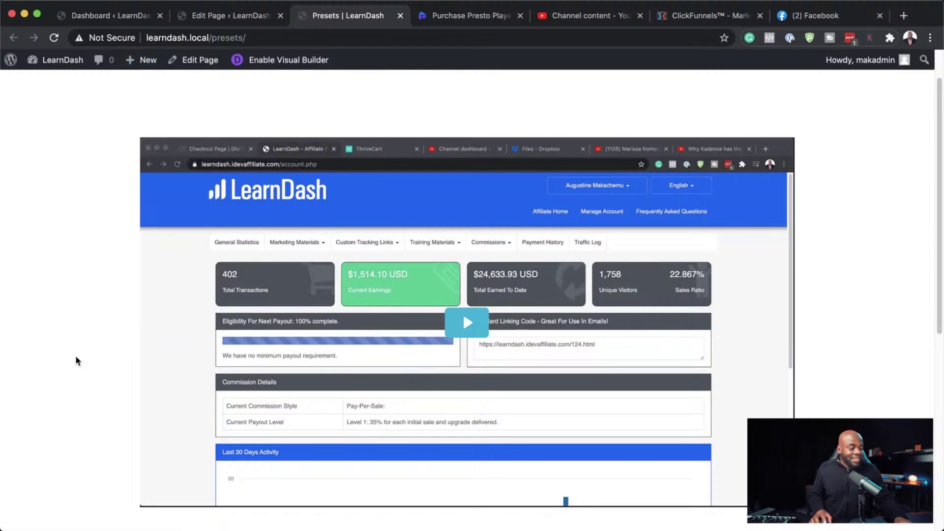
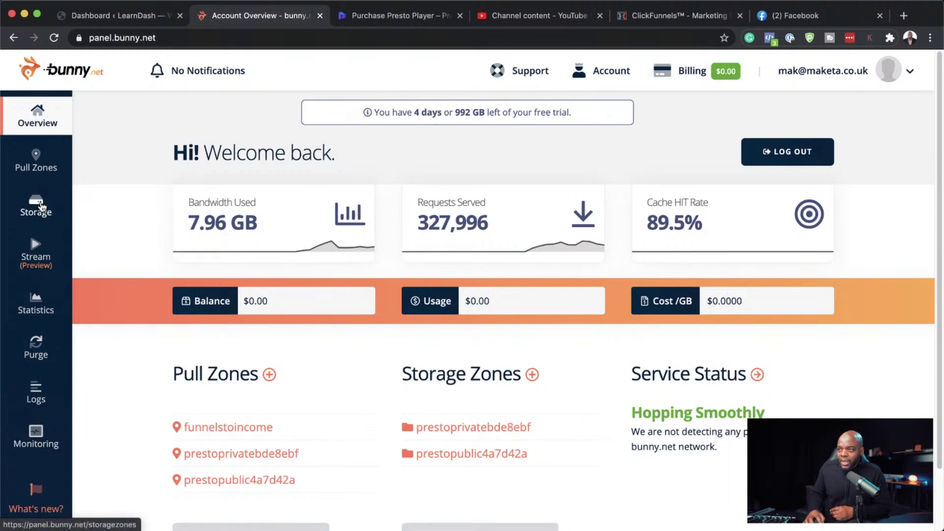
Open the prestopublic4a7d42a storage zone in bunny.net to view its stored files.
left_click(40, 206)
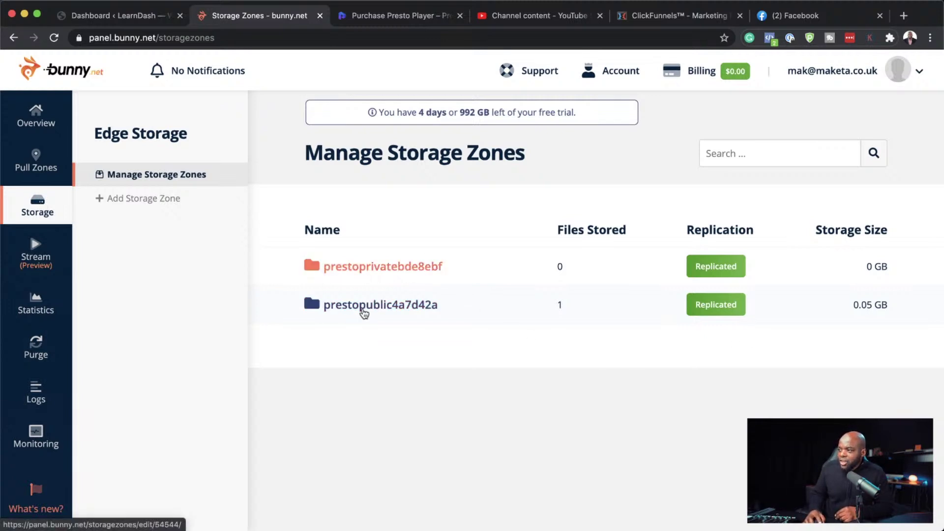
left_click(316, 308)
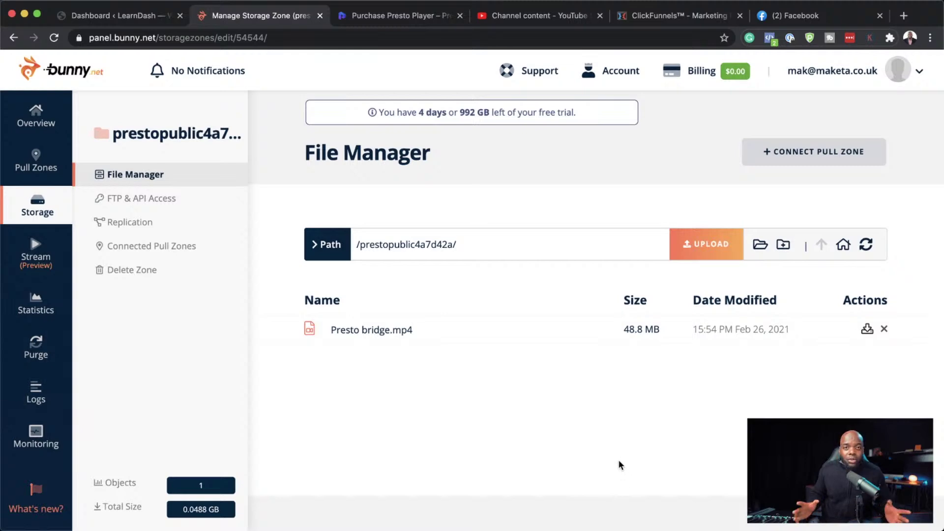
Create a directory named "Presto Player Mastery" in the prestopublic4a7d42a storage zone and open it.
left_click(784, 247)
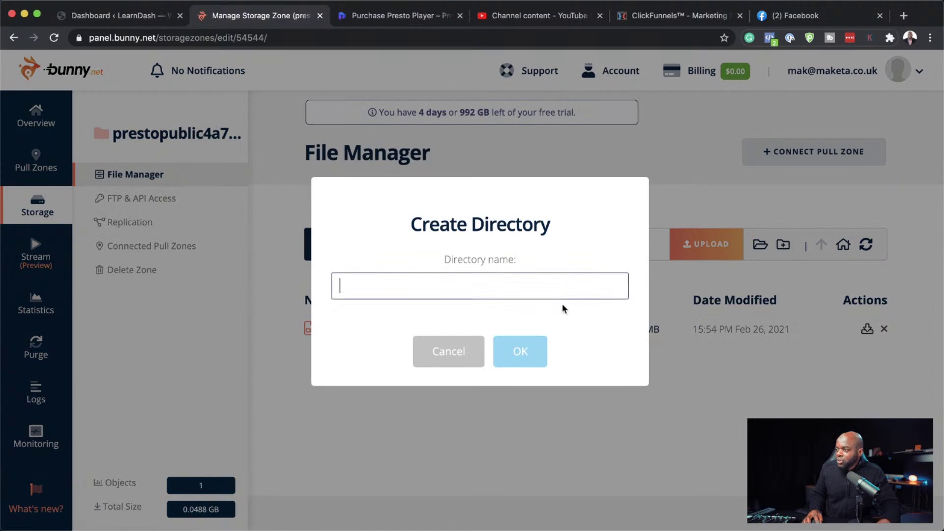
type("P")
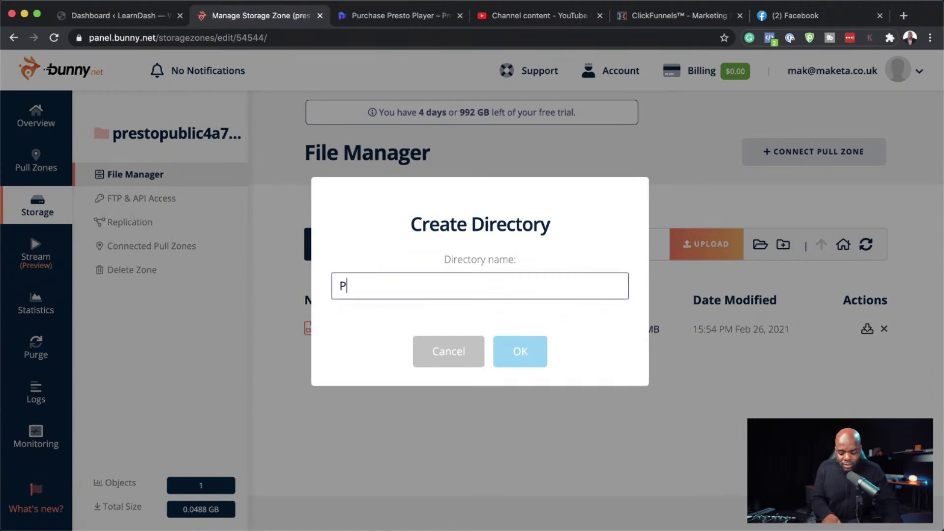
type("rest")
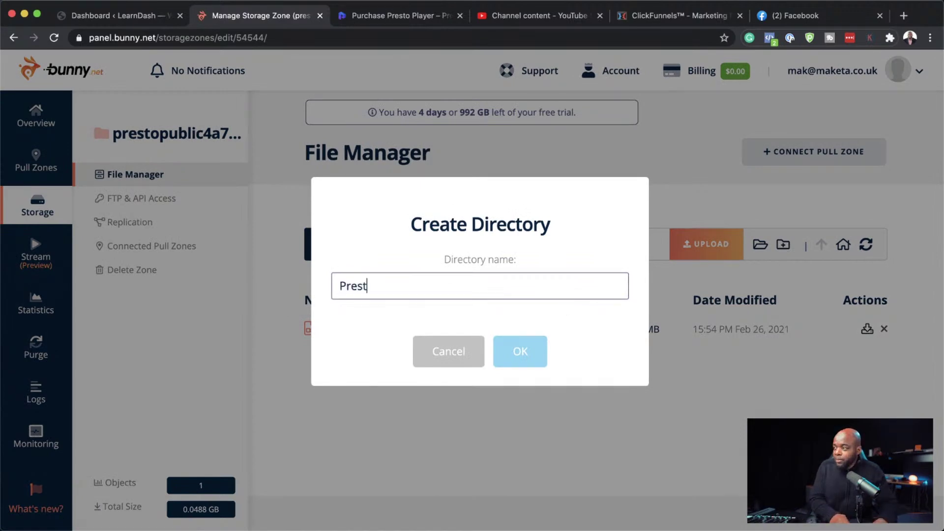
type("p Play")
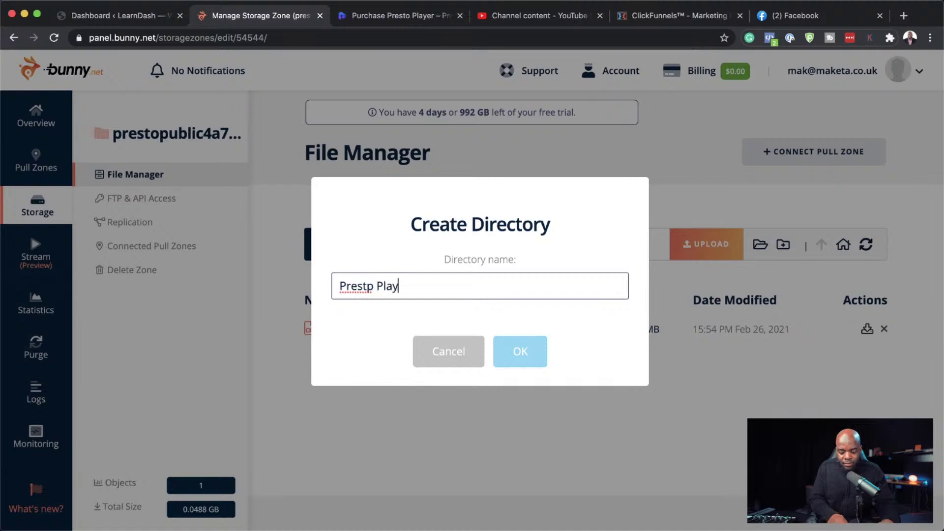
type("er Mastery")
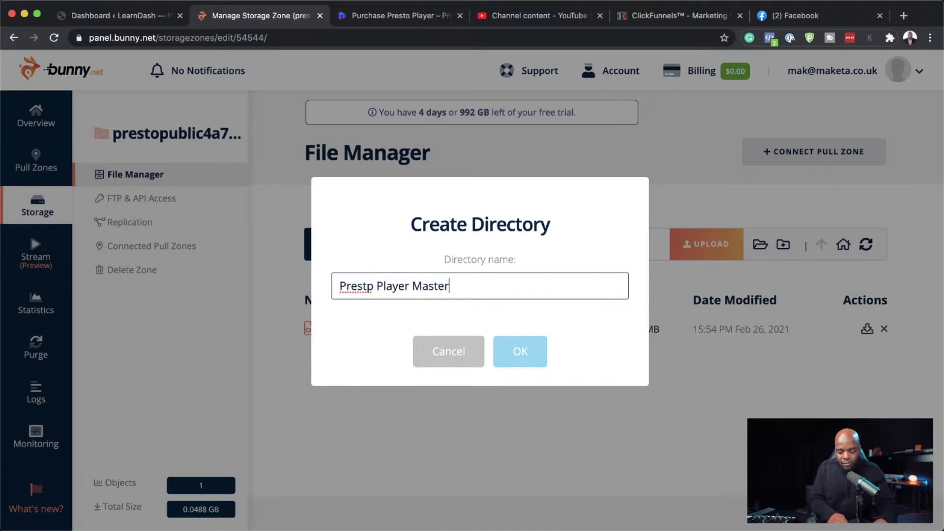
left_click(372, 285)
key("BackSpace")
type("o")
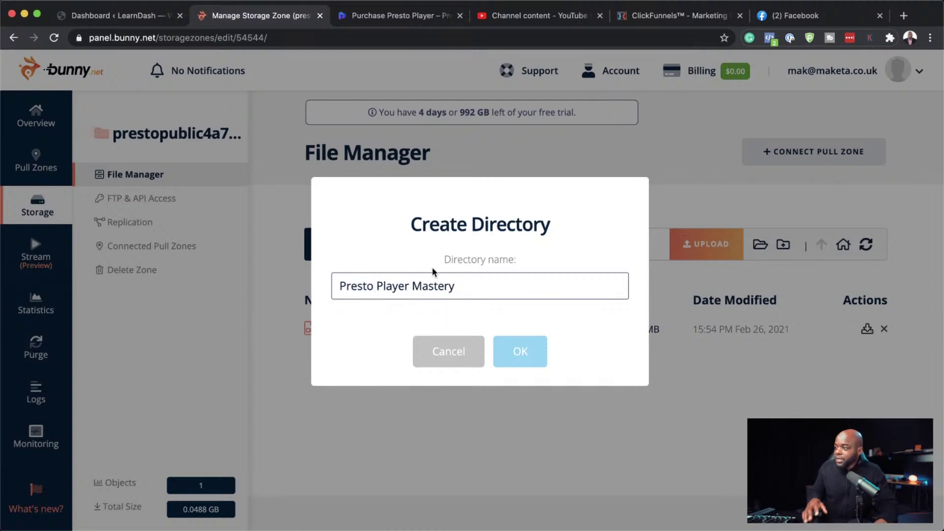
left_click(530, 342)
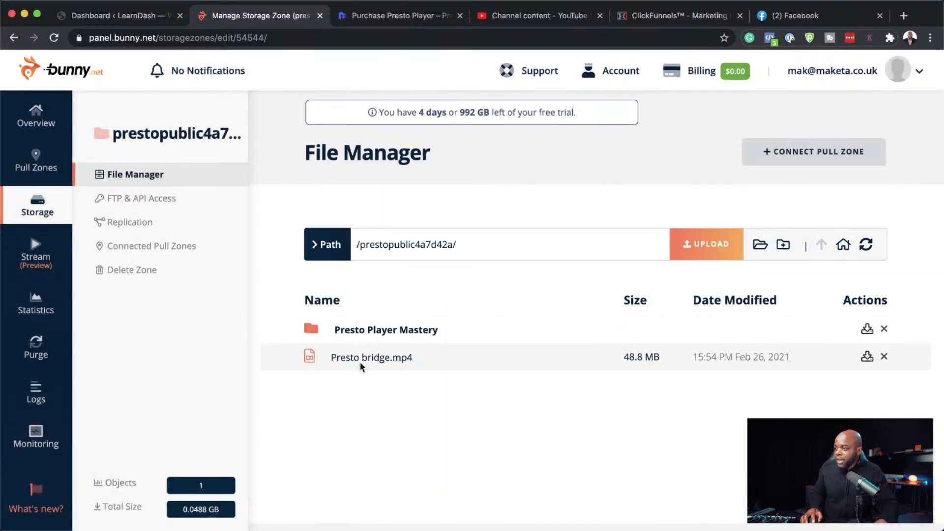
double_click(309, 333)
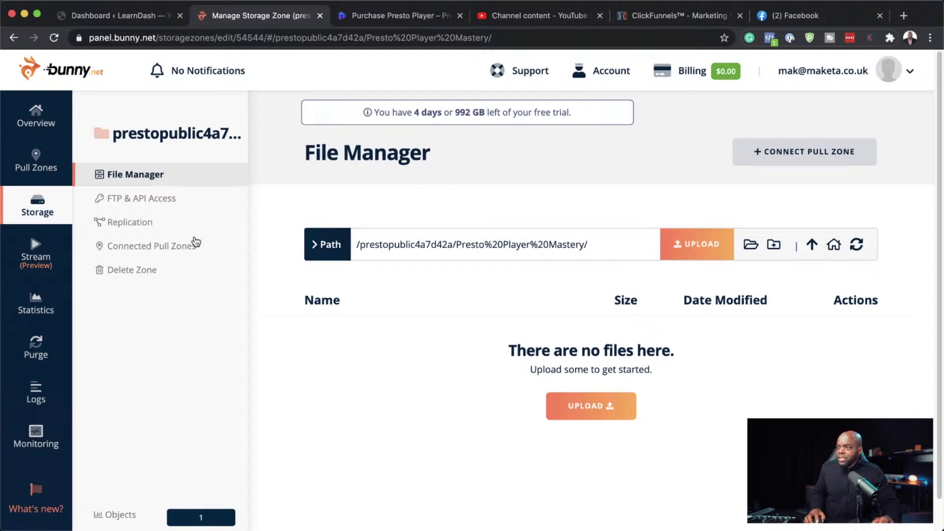
Switch to the WordPress dashboard and search the installed plugins for "bunny net".
left_click(123, 16)
scroll(49, 467, "down", 3)
mouse_move(49, 467)
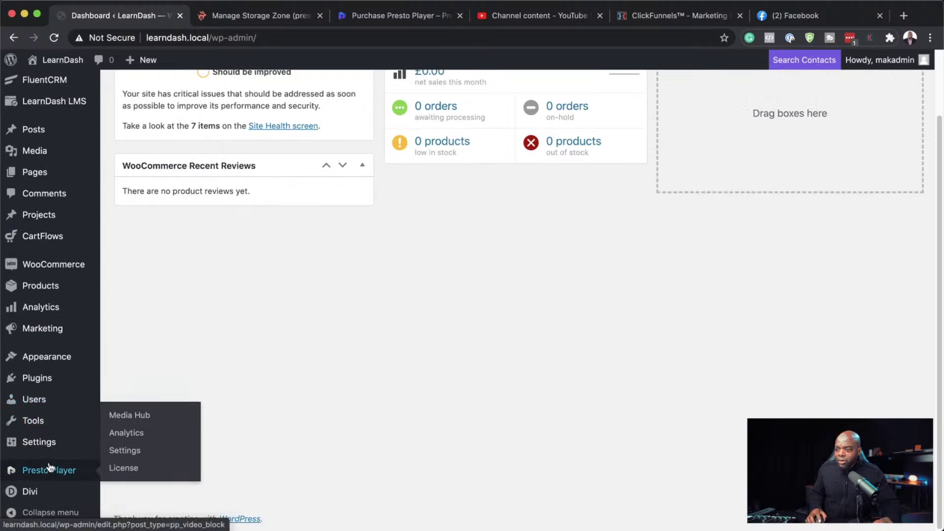
mouse_move(59, 484)
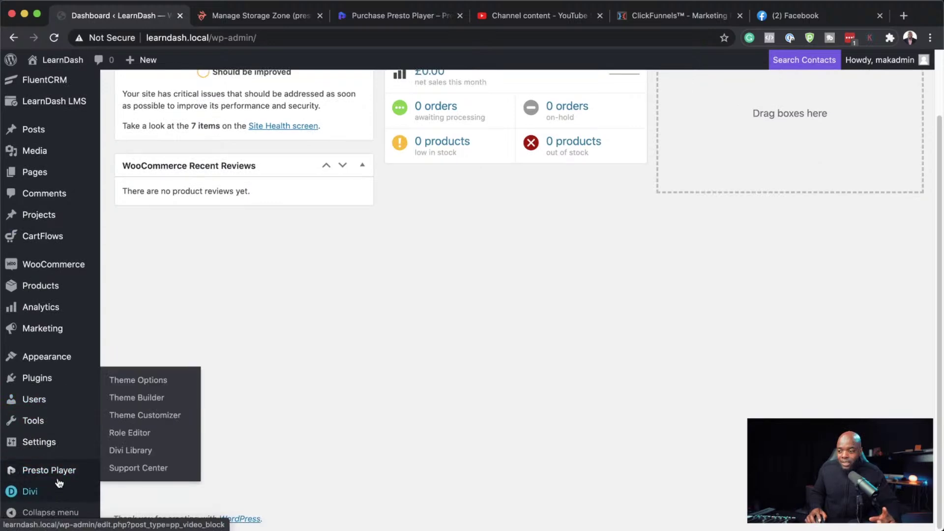
mouse_move(59, 379)
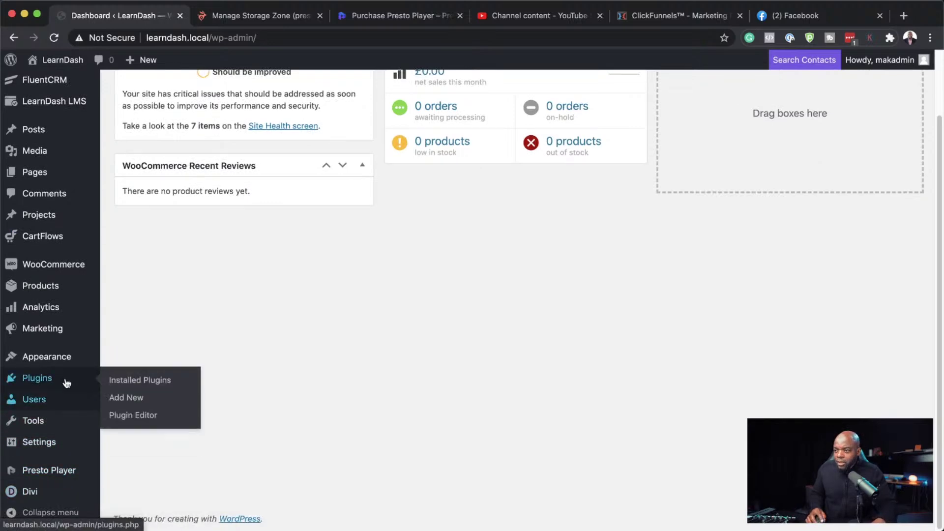
left_click(142, 384)
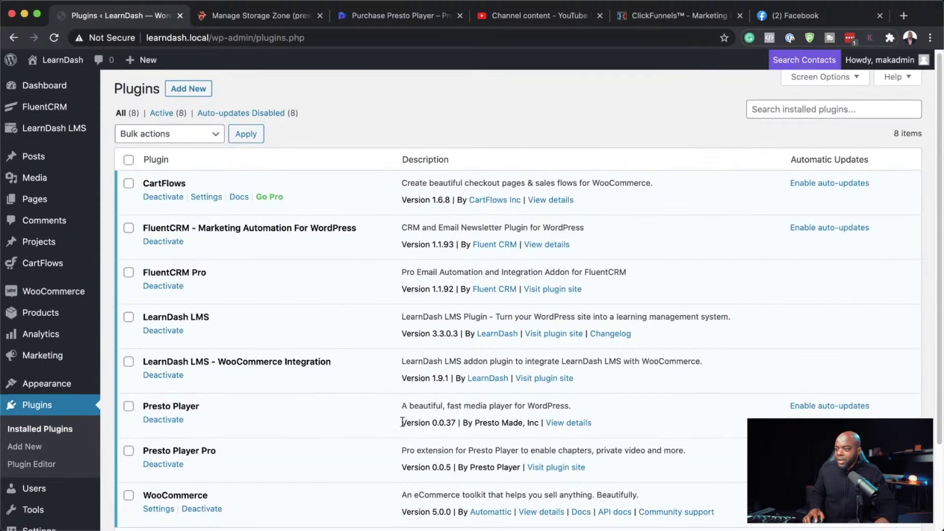
scroll(402, 422, "down", 3)
scroll(402, 420, "up", 3)
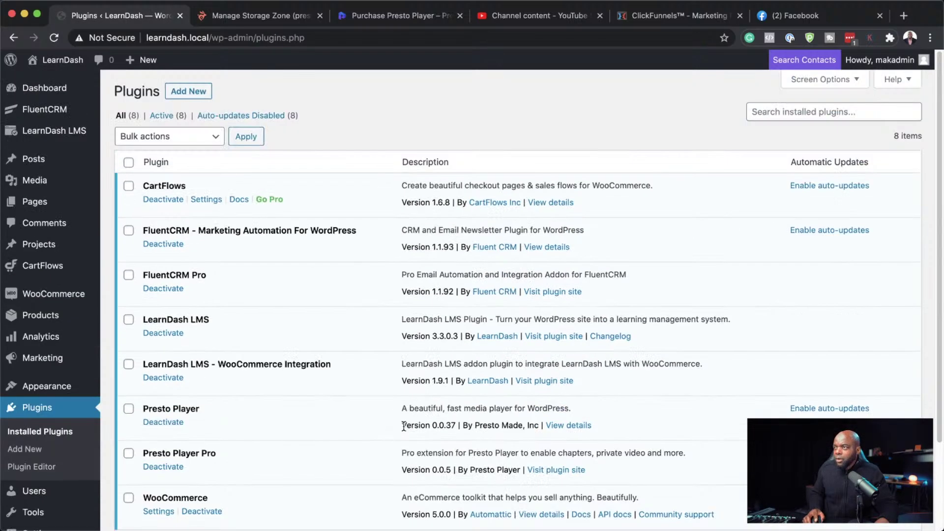
left_click(876, 114)
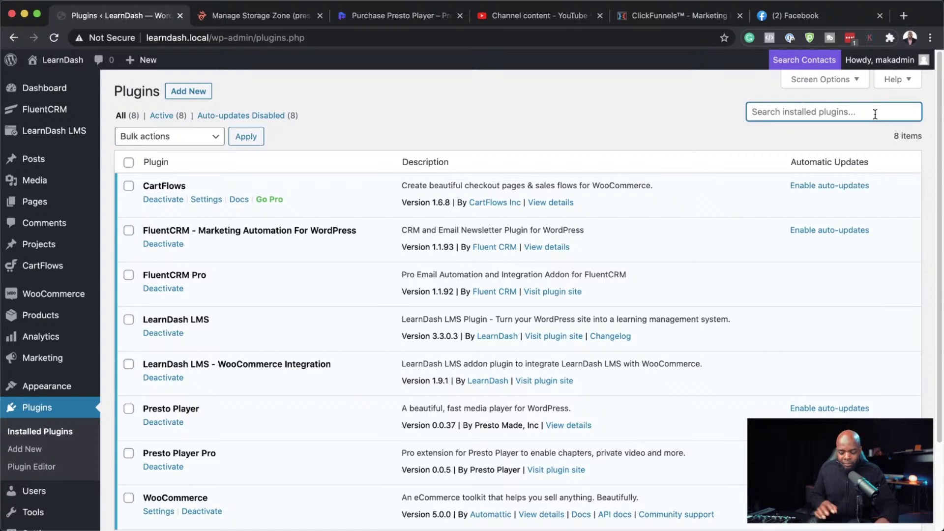
type("bunny net")
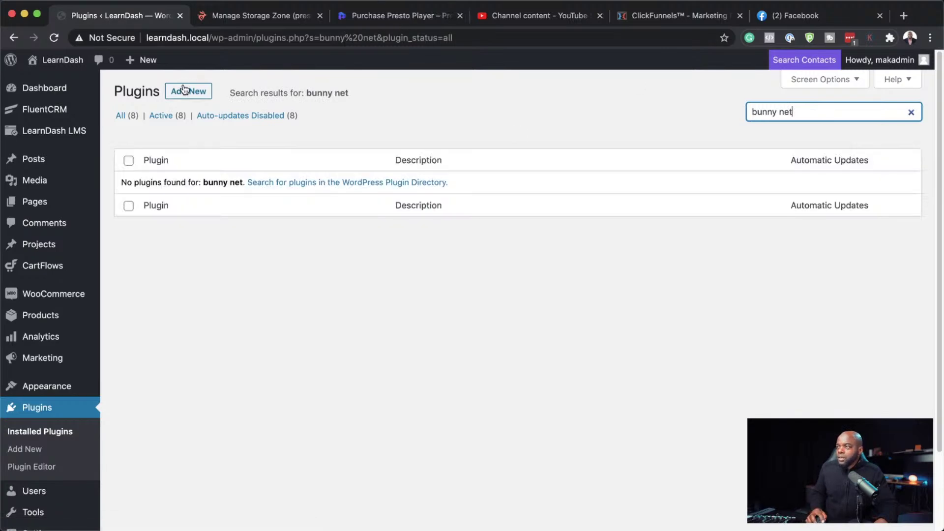
Search for "bunny net" among the new plugins available to add, and correct the search term to "bunny.net".
left_click(182, 93)
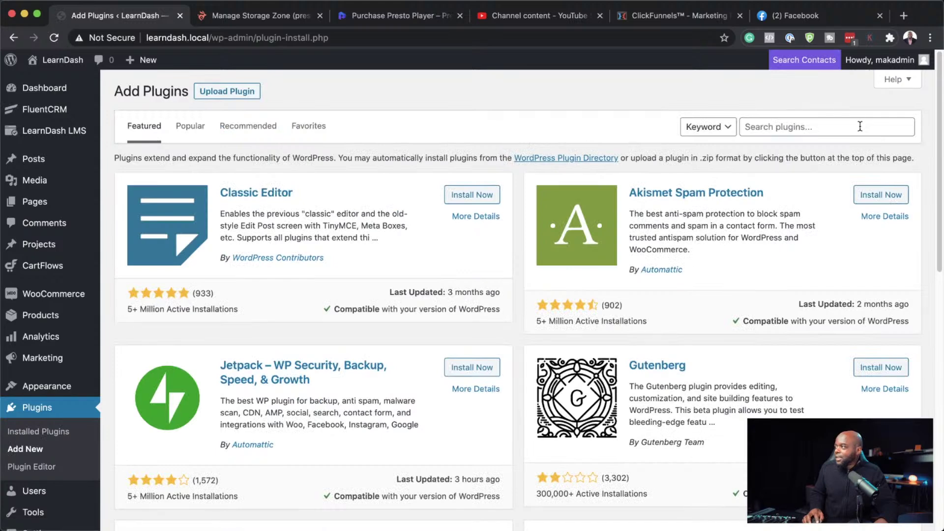
left_click(861, 126)
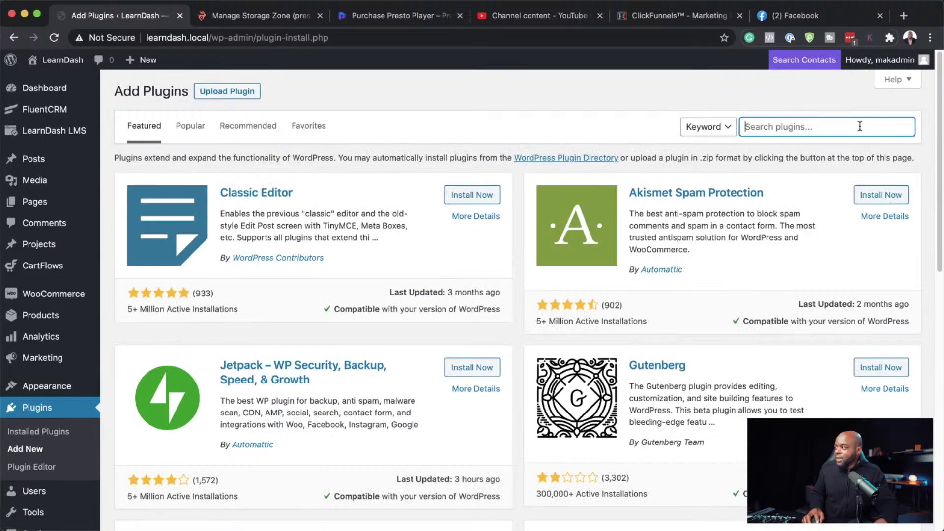
type("bunny n")
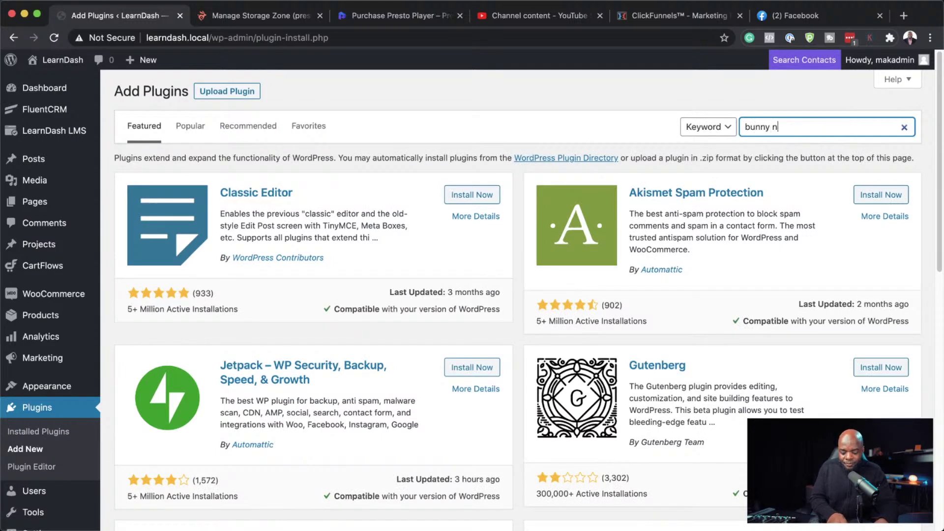
type("et")
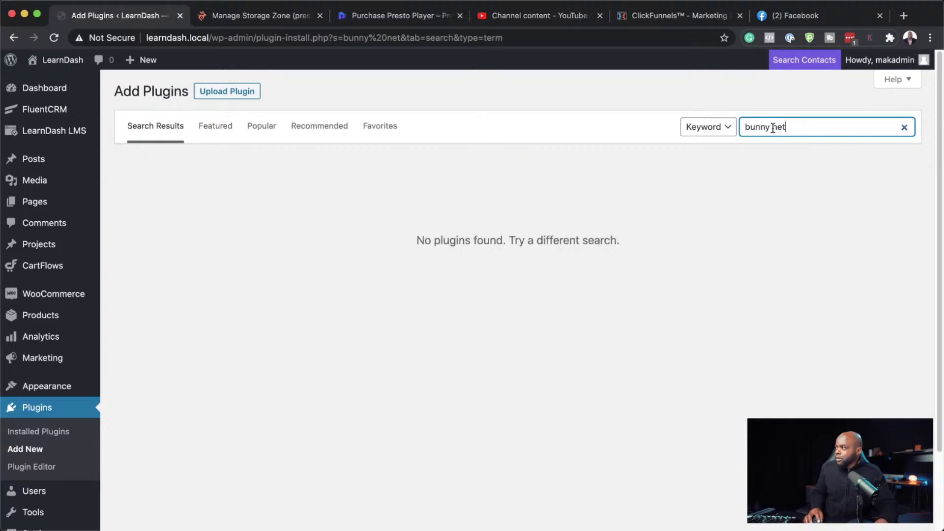
key("BackSpace")
type(".")
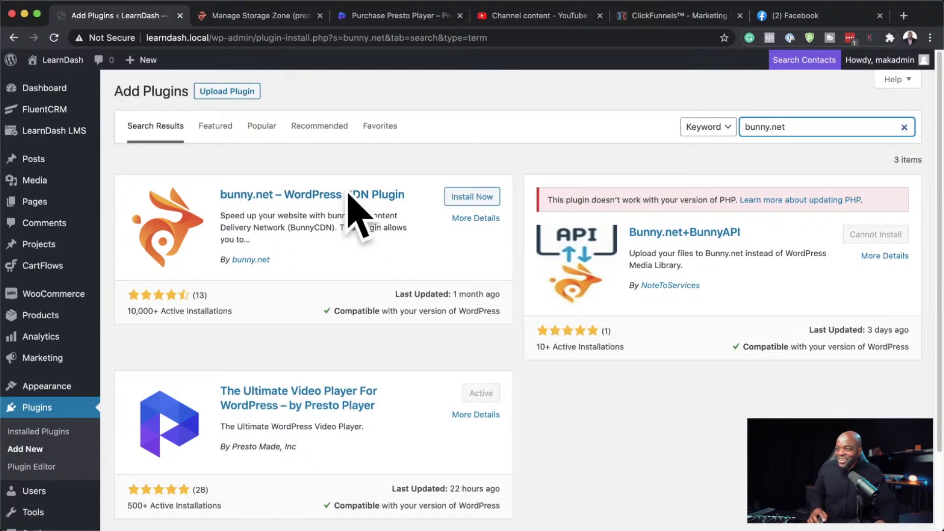
Install and activate the "bunny.net – WordPress CDN Plugin" and open its settings page.
left_click(473, 199)
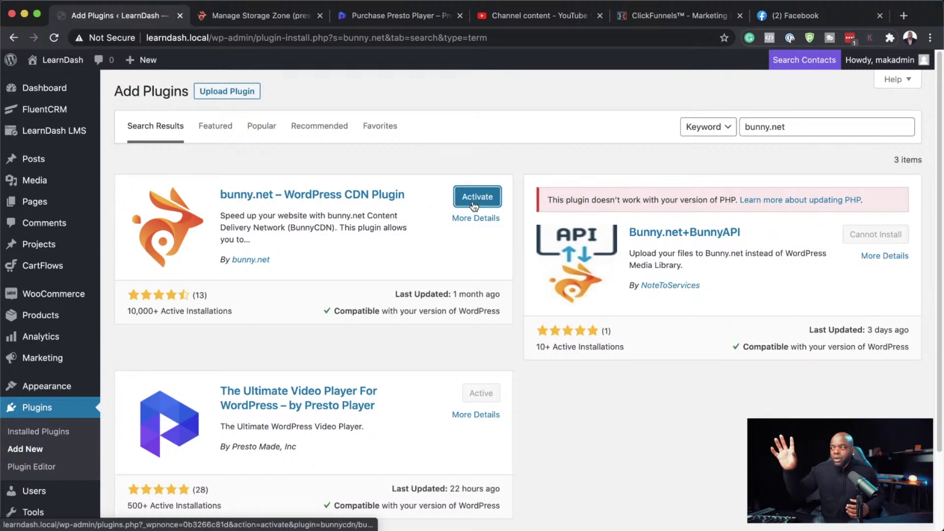
left_click(478, 198)
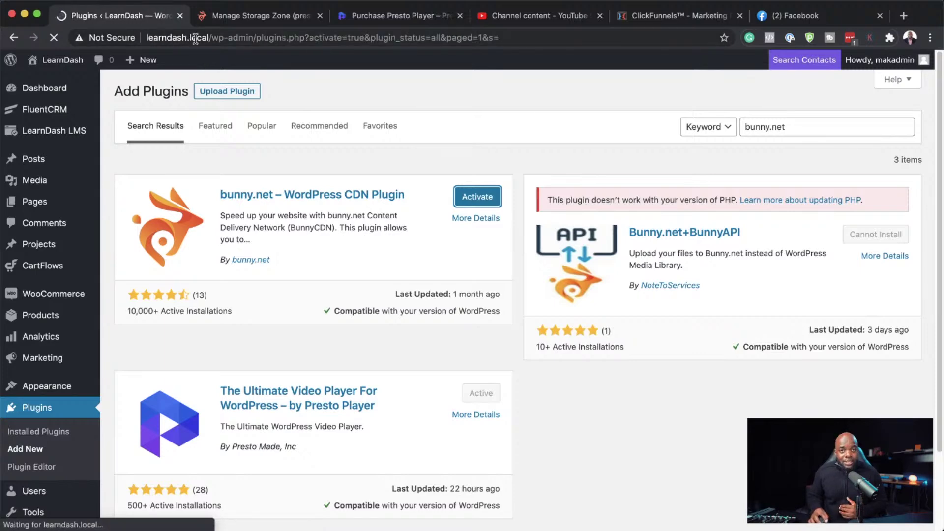
scroll(335, 242, "down", 5)
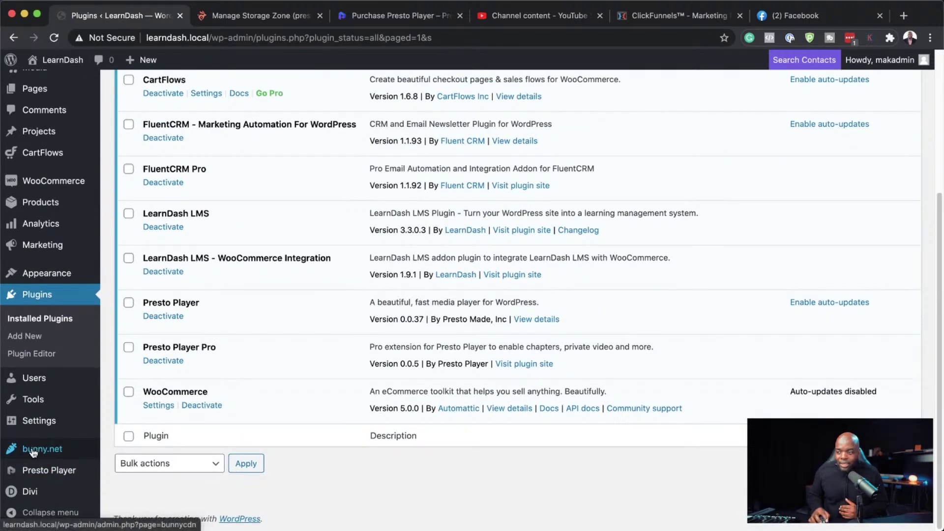
left_click(33, 452)
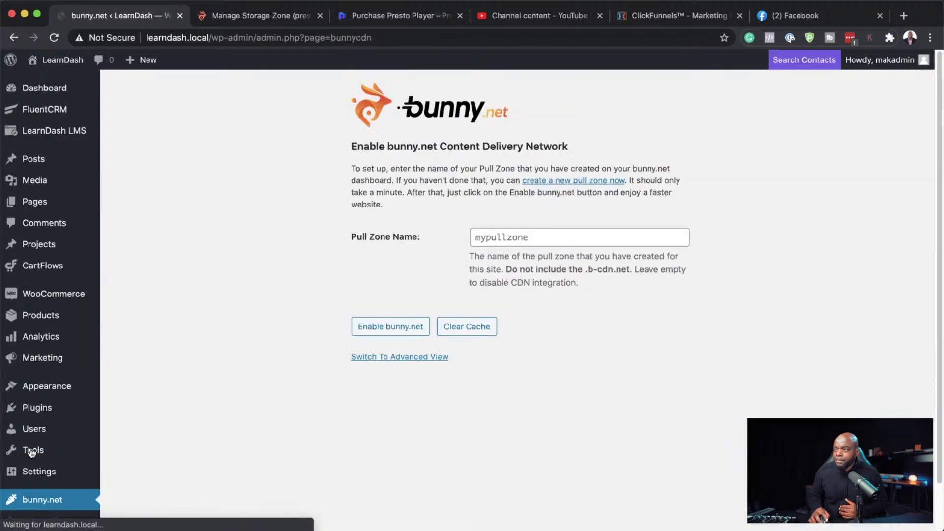
Look up the pull zone names in the bunny.net dashboard and return to the WordPress plugin's settings.
left_click(533, 237)
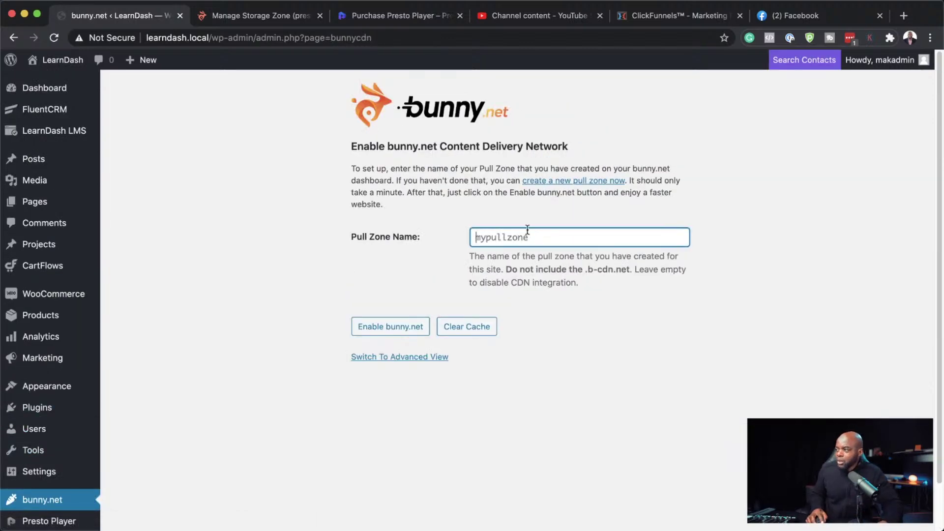
left_click(254, 16)
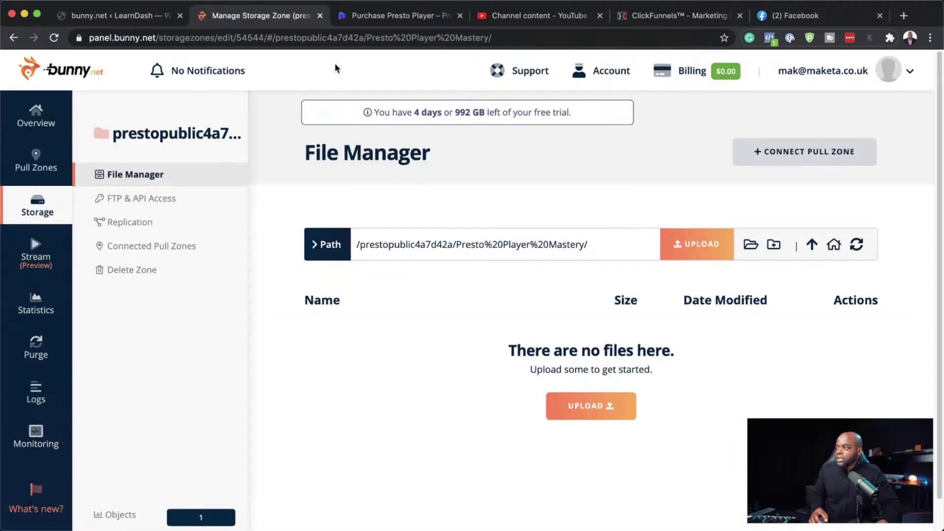
left_click(37, 162)
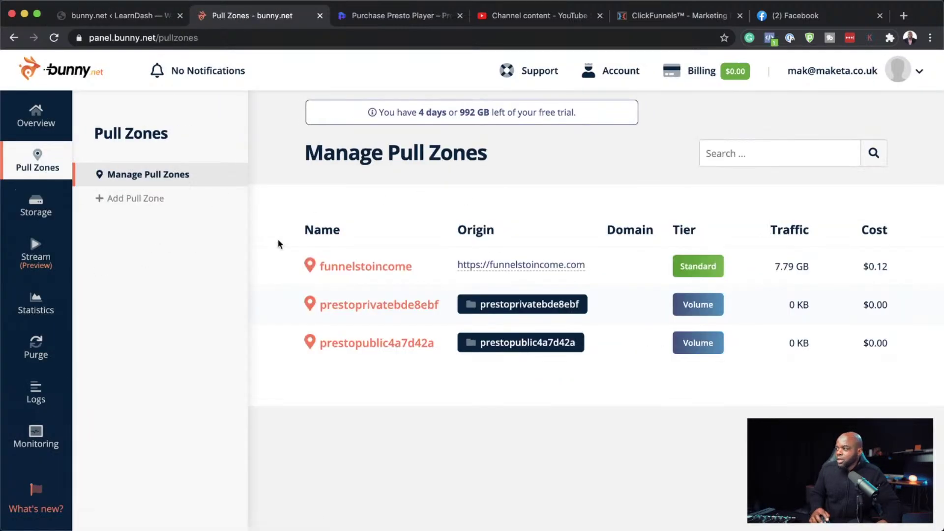
left_click(137, 17)
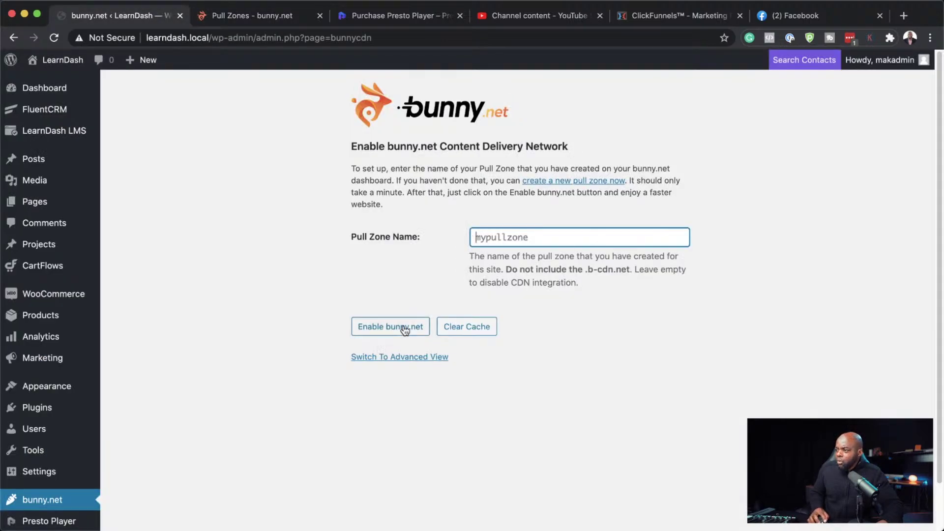
Switch the bunny.net plugin settings to Advanced View and go to the optional API Key field.
left_click(407, 357)
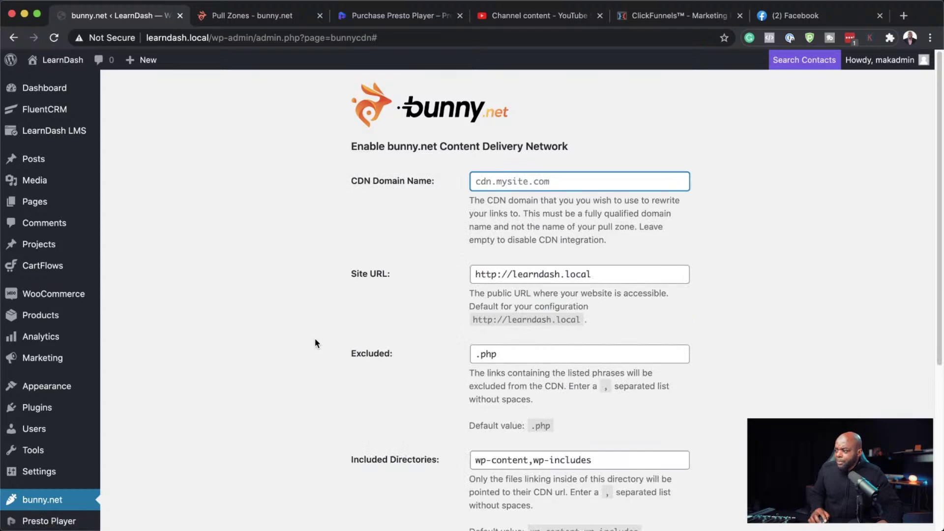
scroll(315, 343, "down", 5)
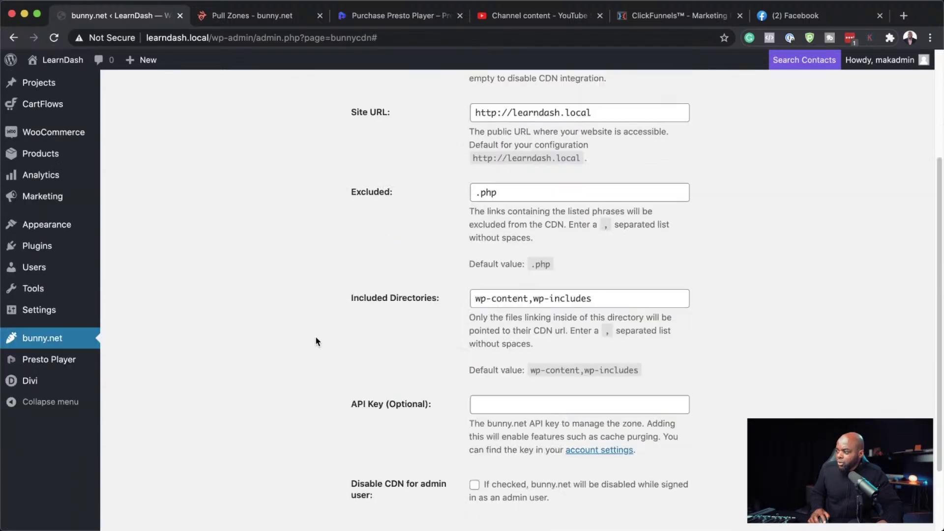
scroll(317, 343, "down", 1)
left_click(498, 377)
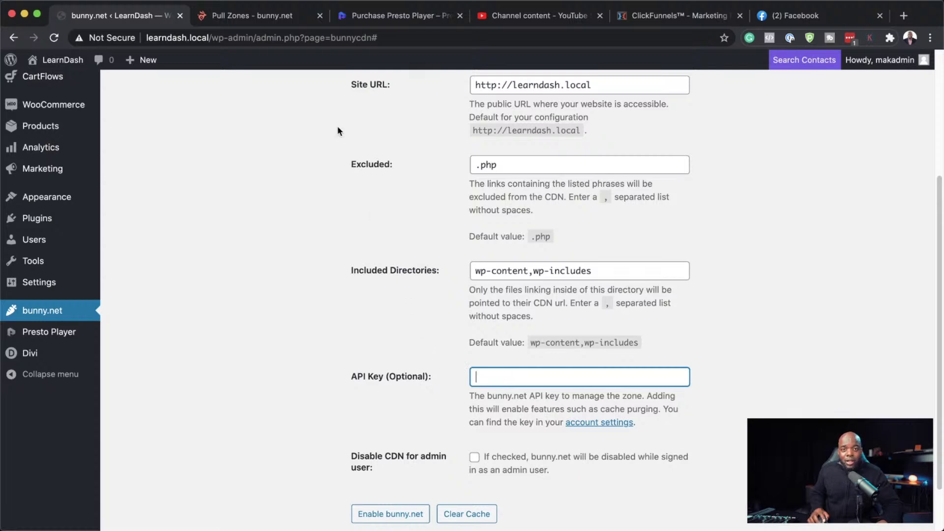
View the API section in the bunny.net account settings and return to the plugin's advanced settings in WordPress.
left_click(232, 16)
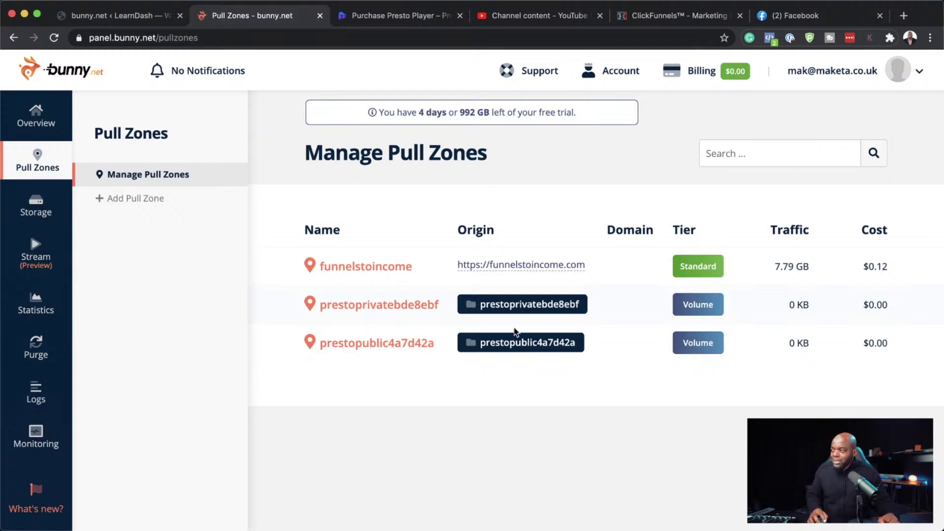
left_click(615, 74)
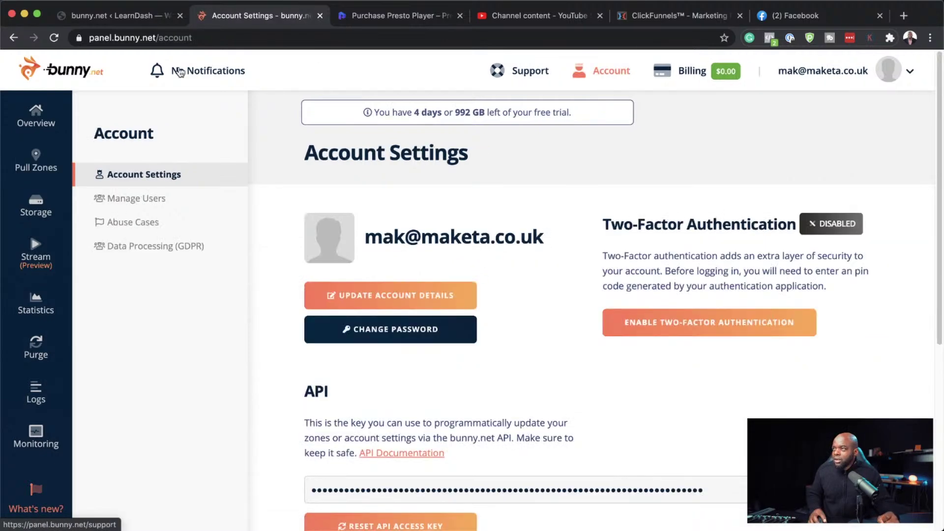
left_click(139, 20)
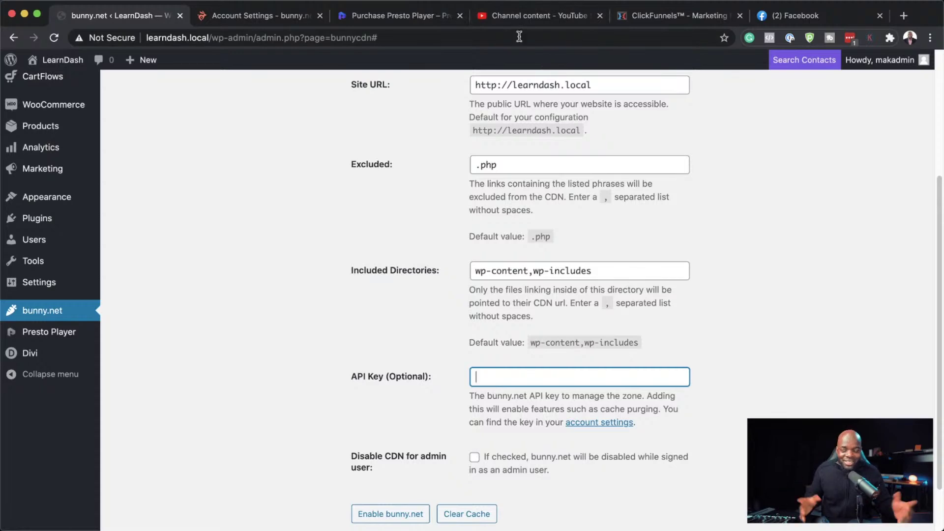
scroll(274, 275, "up", 4)
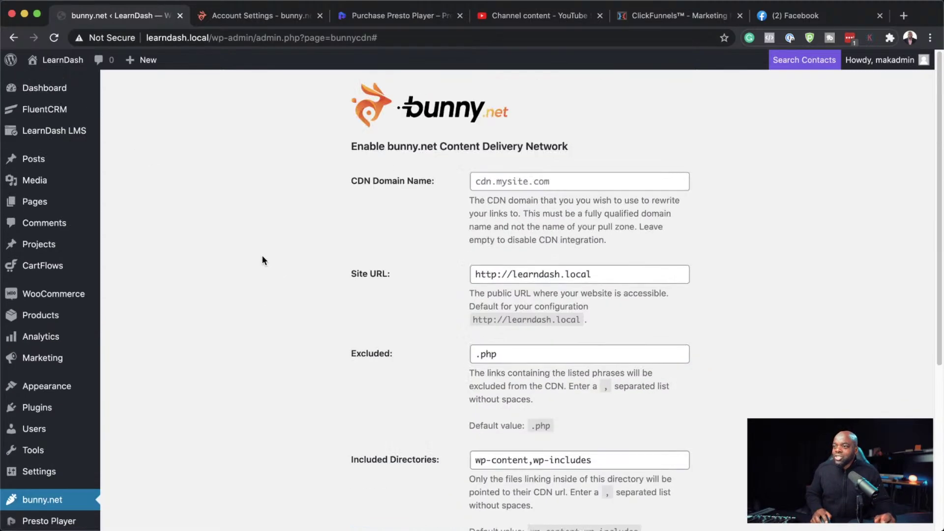
Start a new video in Presto Player's Media Hub with the Bunny.net video type and enable Private Video.
scroll(49, 403, "down", 1)
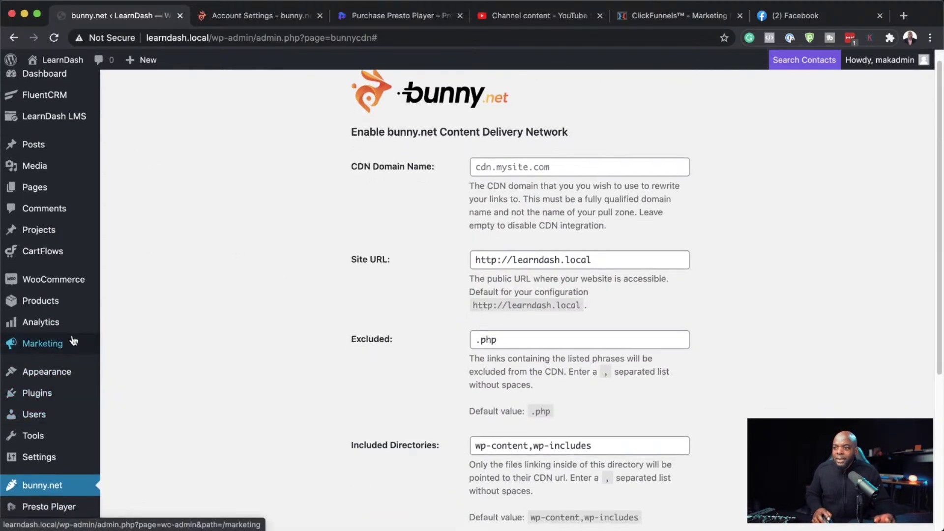
mouse_move(45, 299)
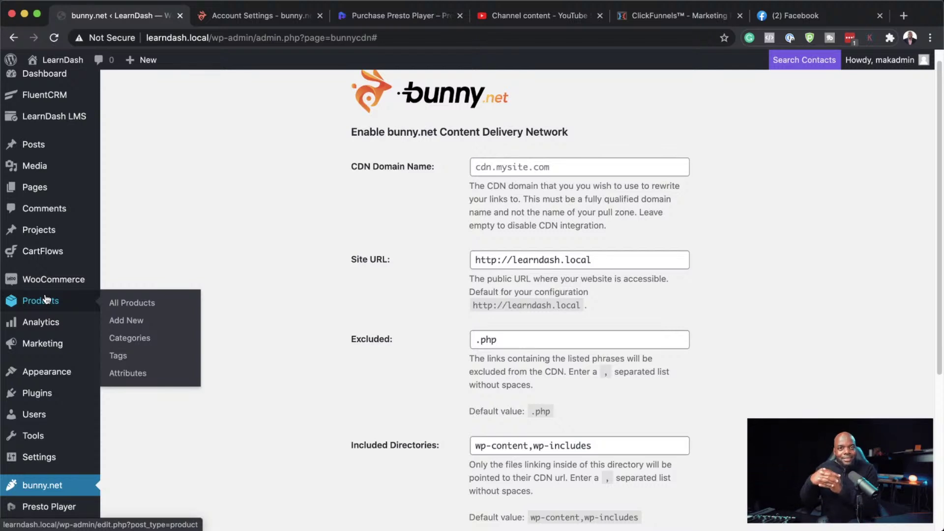
mouse_move(62, 389)
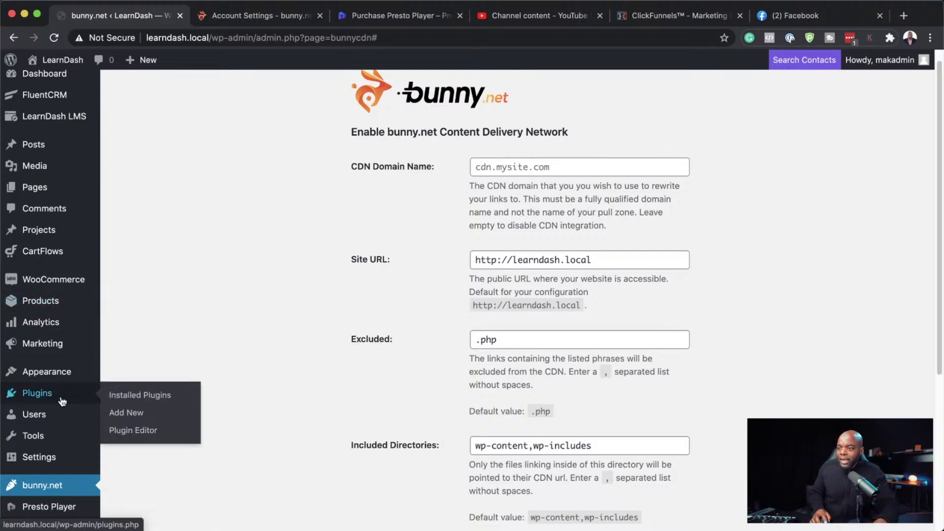
scroll(62, 402, "down", 5)
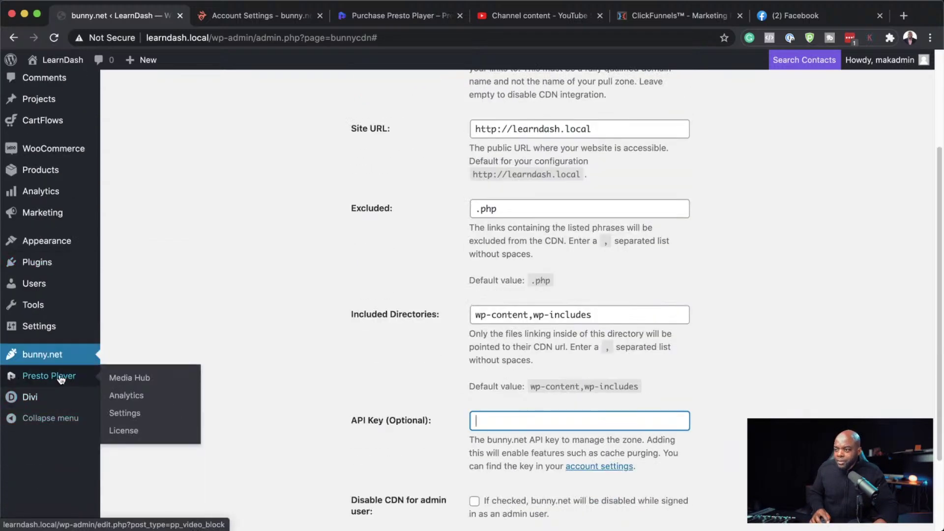
left_click(132, 379)
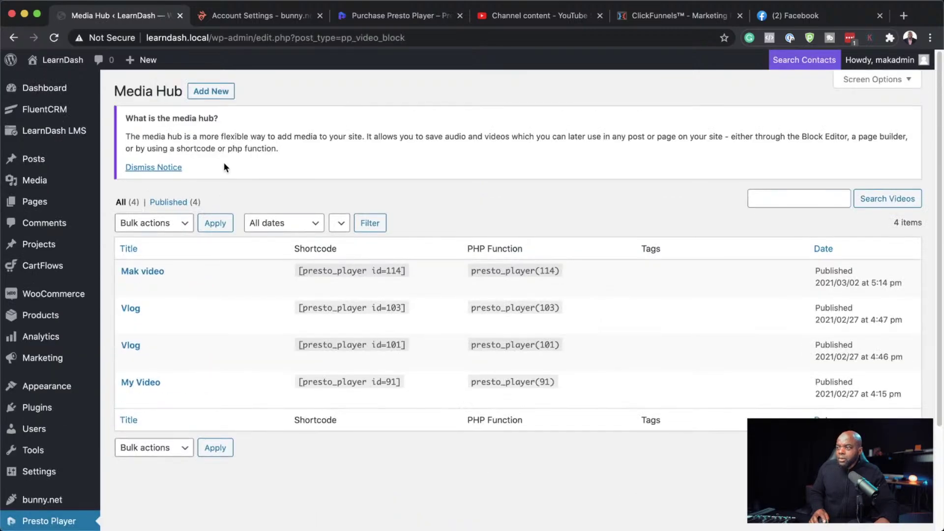
left_click(219, 99)
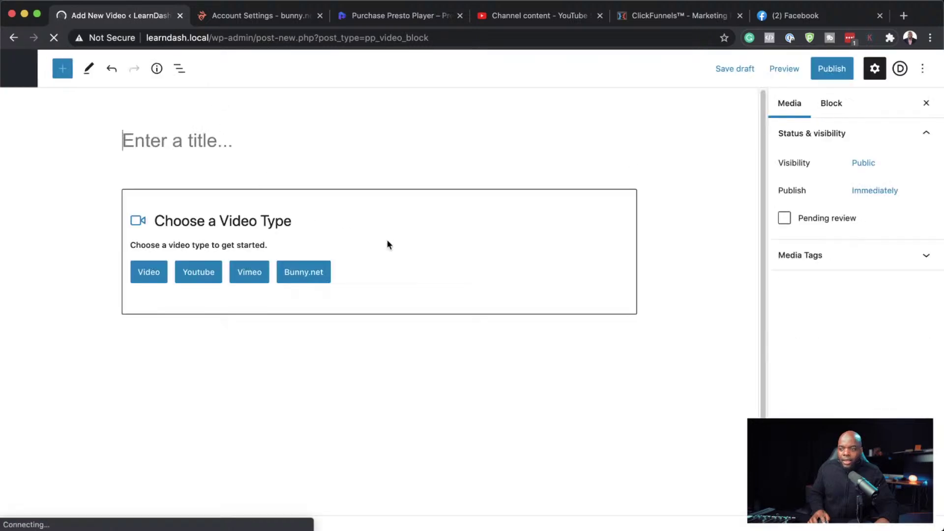
left_click(305, 273)
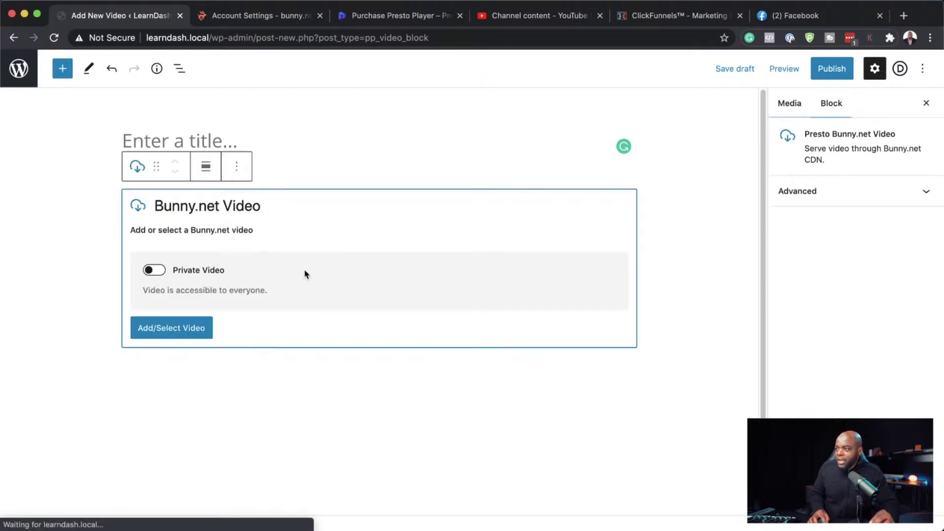
left_click(158, 271)
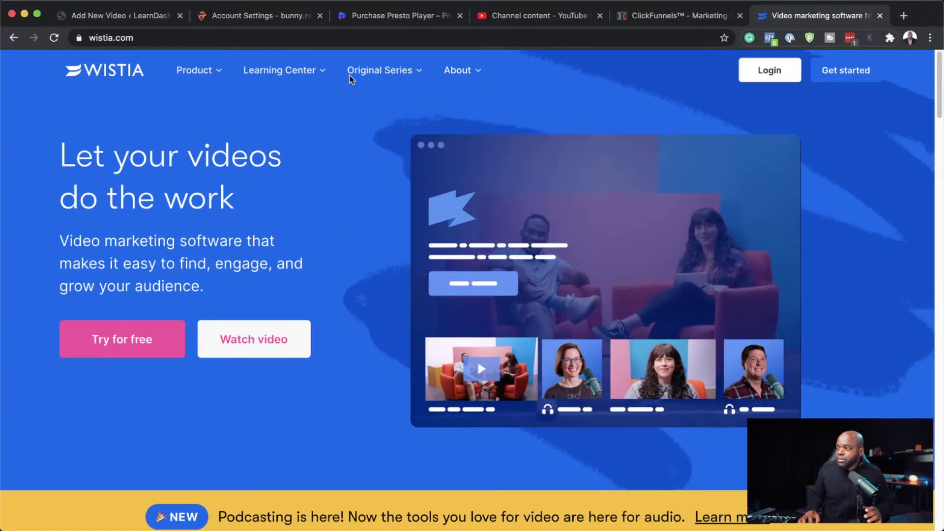
Switch to the Wistia website and look over the video marketing tools described on its homepage.
mouse_move(195, 69)
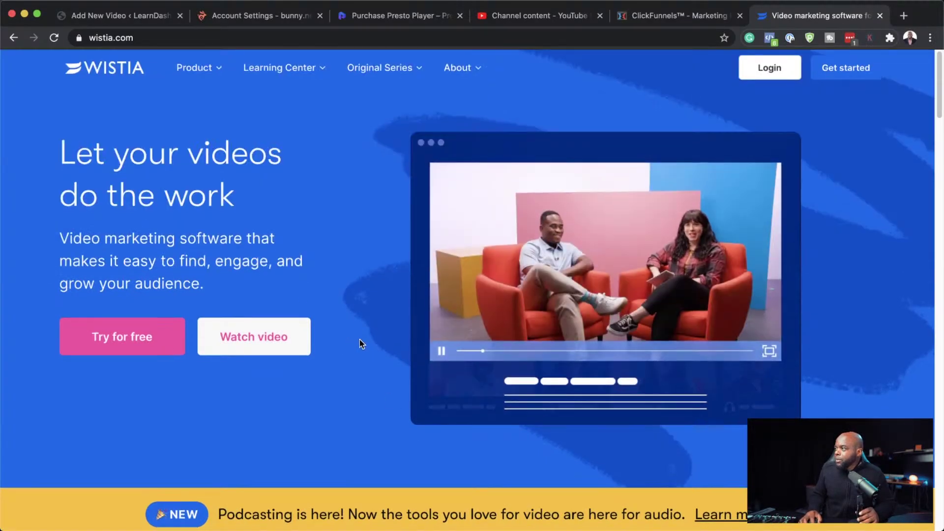
scroll(359, 339, "down", 1)
scroll(359, 339, "down", 10)
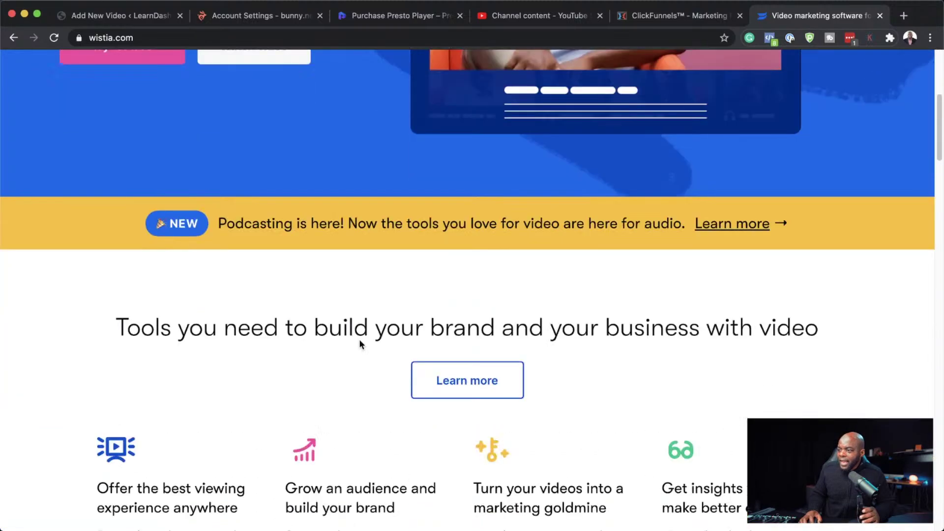
scroll(361, 344, "down", 2)
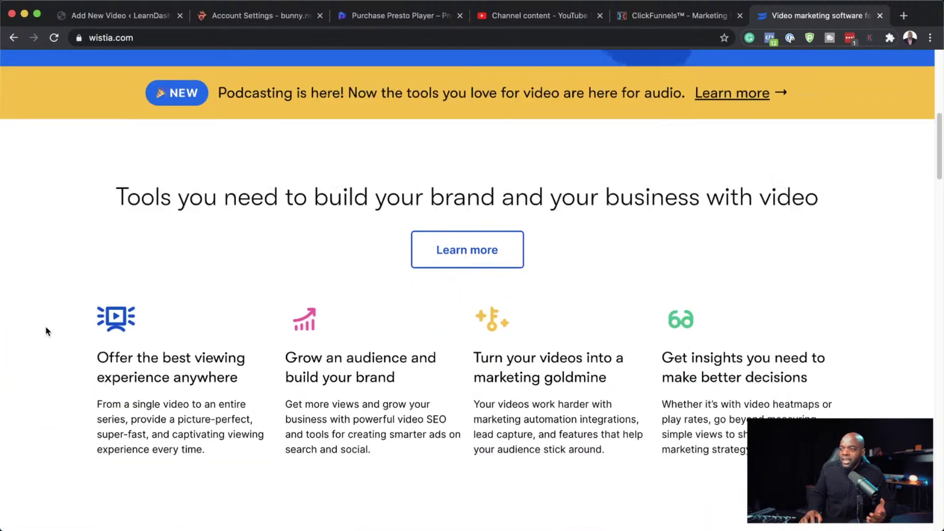
Examine the plans on Wistia's pricing page and compare them with the reloaded Presto Player purchase page.
scroll(375, 349, "up", 12)
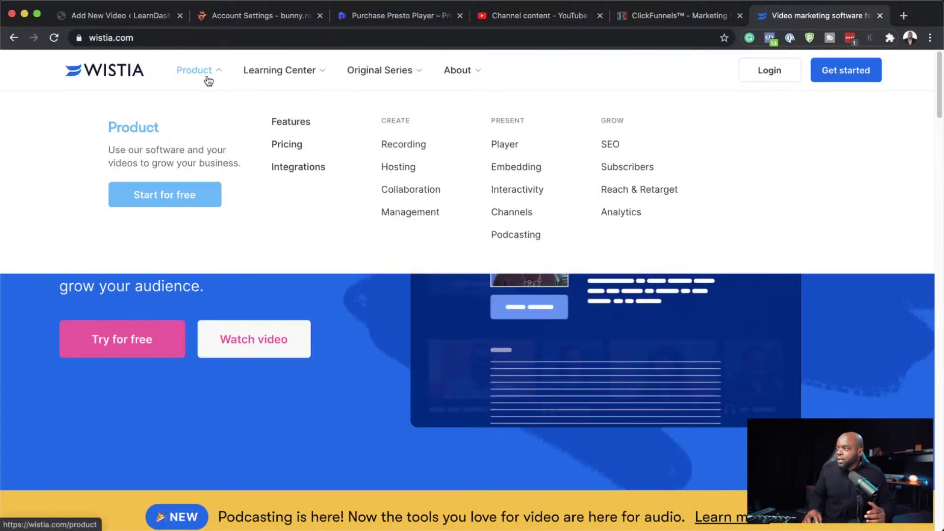
left_click(295, 150)
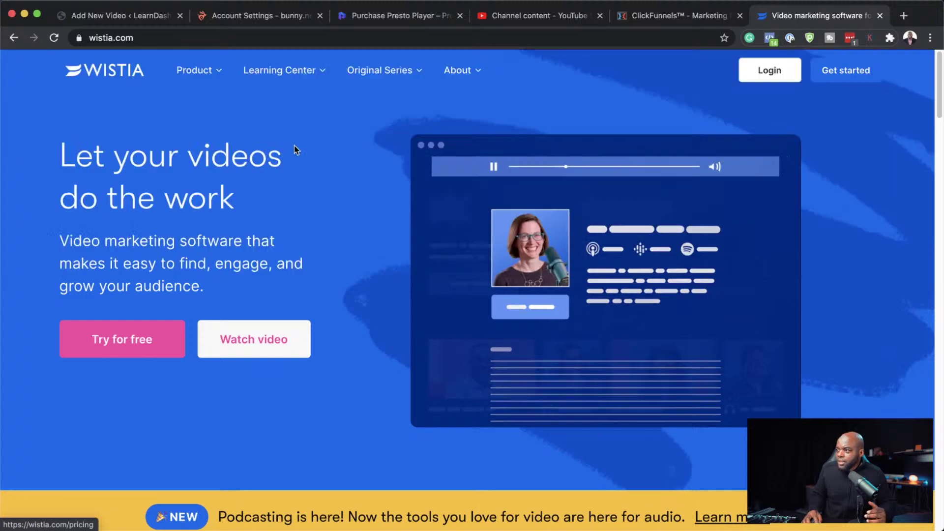
scroll(78, 242, "down", 4)
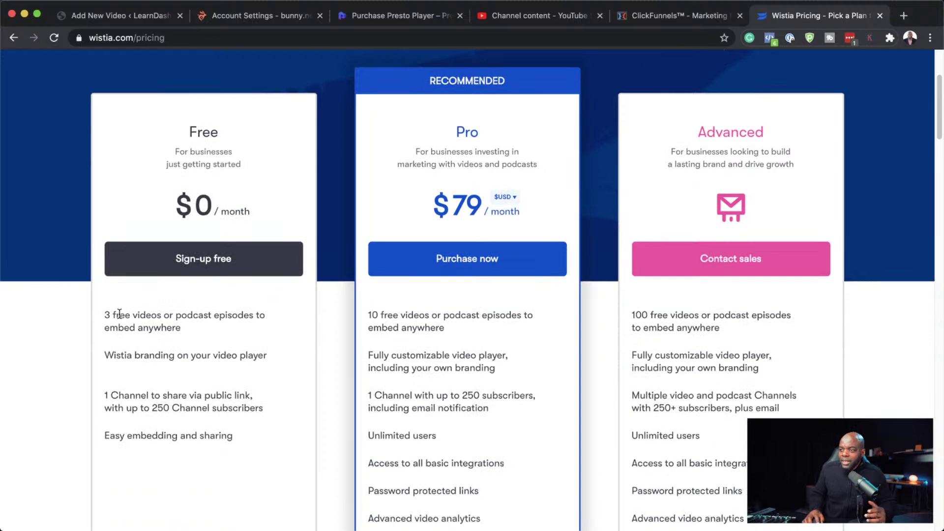
scroll(73, 298, "up", 1)
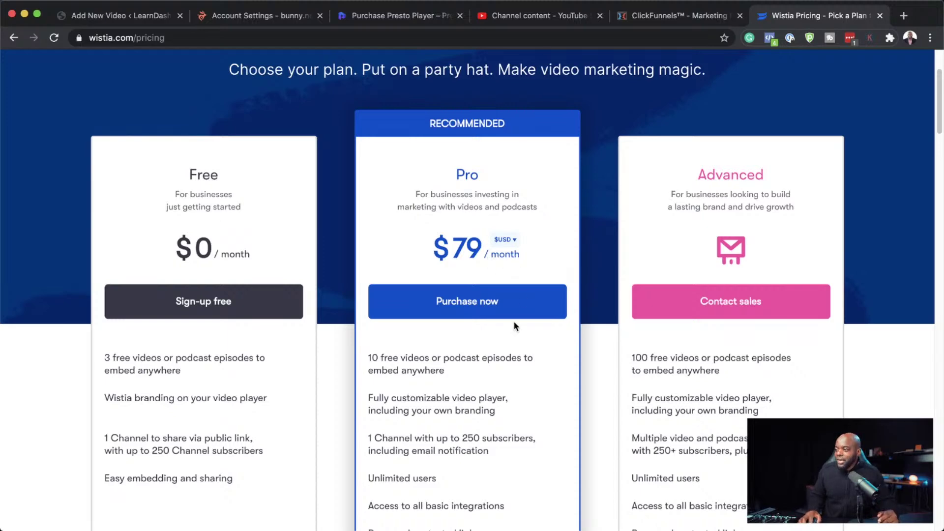
scroll(514, 319, "down", 1)
scroll(516, 322, "down", 1)
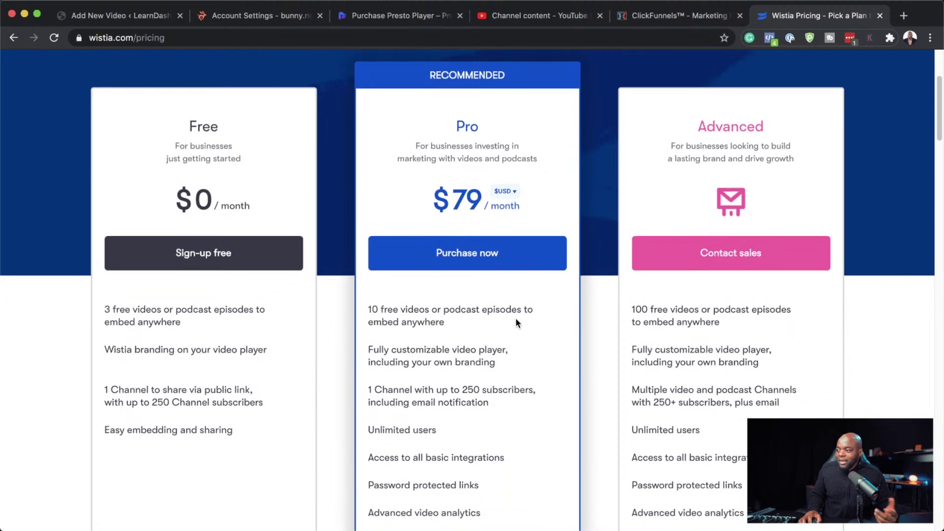
scroll(586, 233, "up", 2)
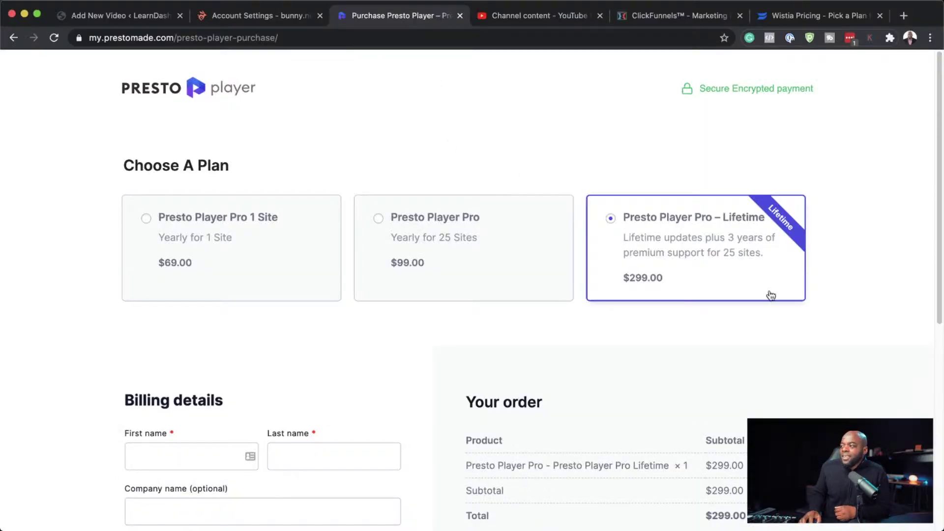
left_click(53, 39)
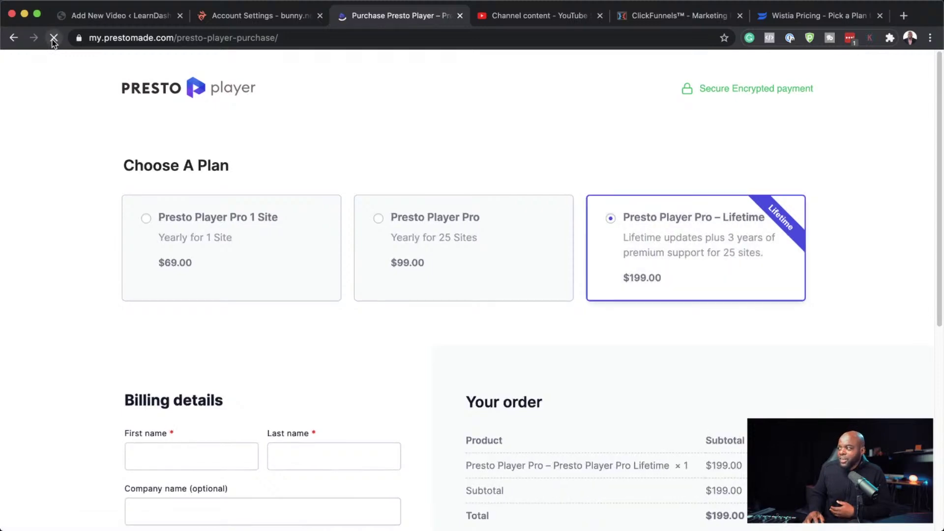